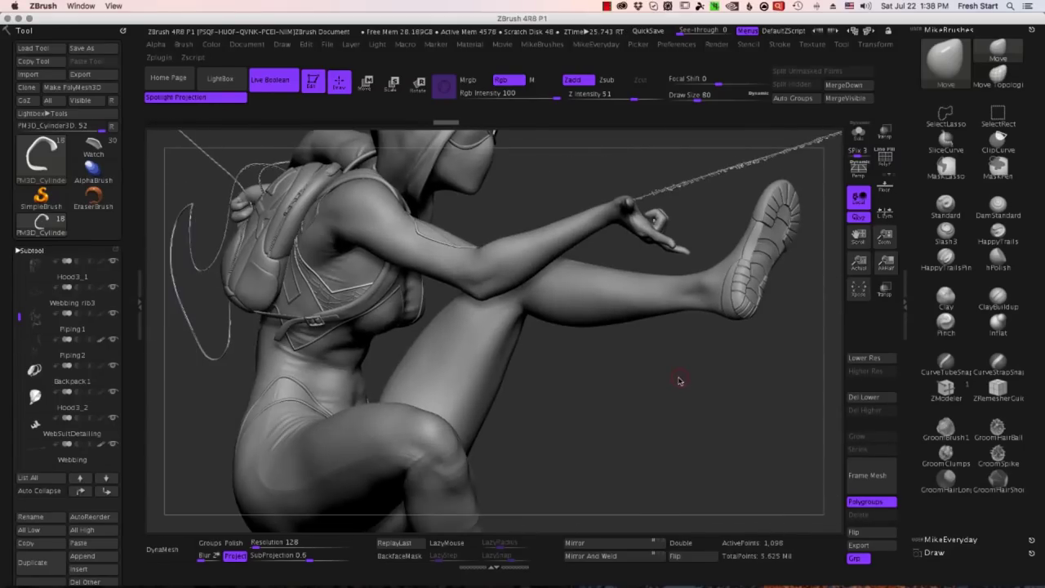
# Make the figure's body the active subtool, check it alone in Solo mode, and inspect the full figure with all subtools shown
pyautogui.keyDown('alt'); pyautogui.click(377, 400); pyautogui.keyUp('alt')
pyautogui.hotkey('alt', 'shift', 's')
pyautogui.moveTo(490, 214); pyautogui.dragTo(589, 139)
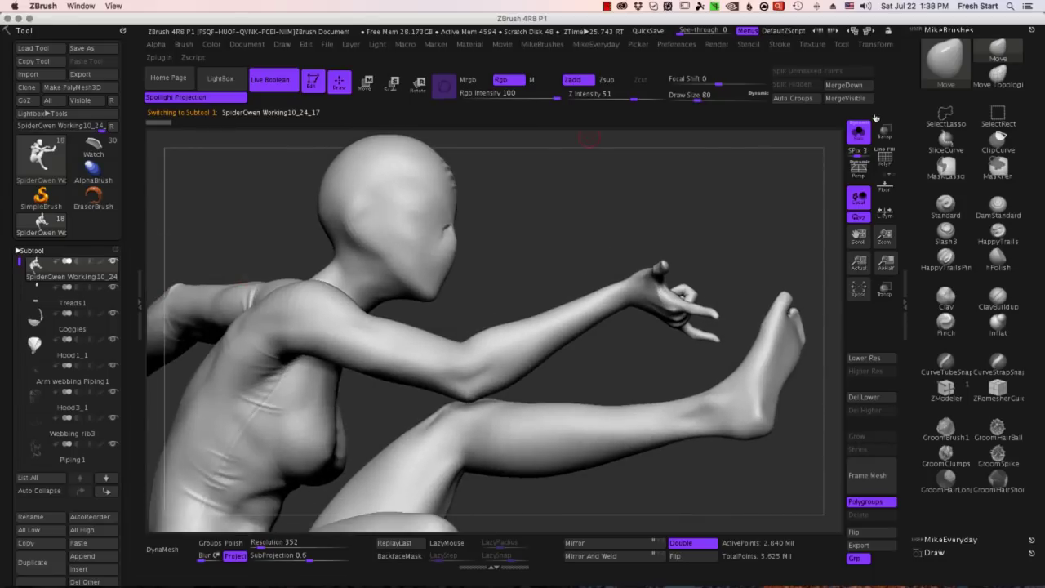
pyautogui.click(858, 131)
pyautogui.moveTo(490, 269); pyautogui.dragTo(614, 283)
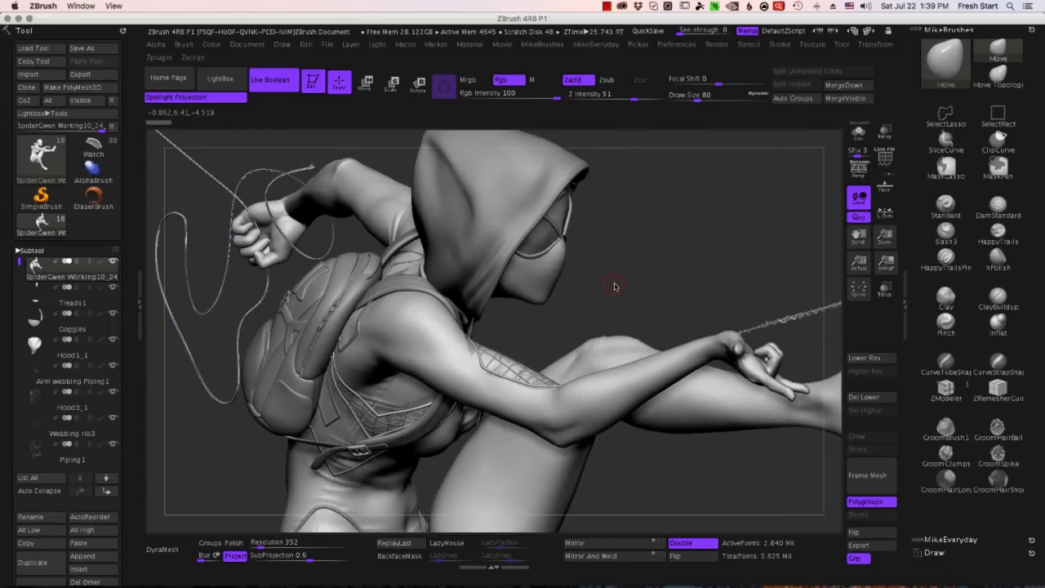
pyautogui.moveTo(478, 335); pyautogui.dragTo(597, 407)
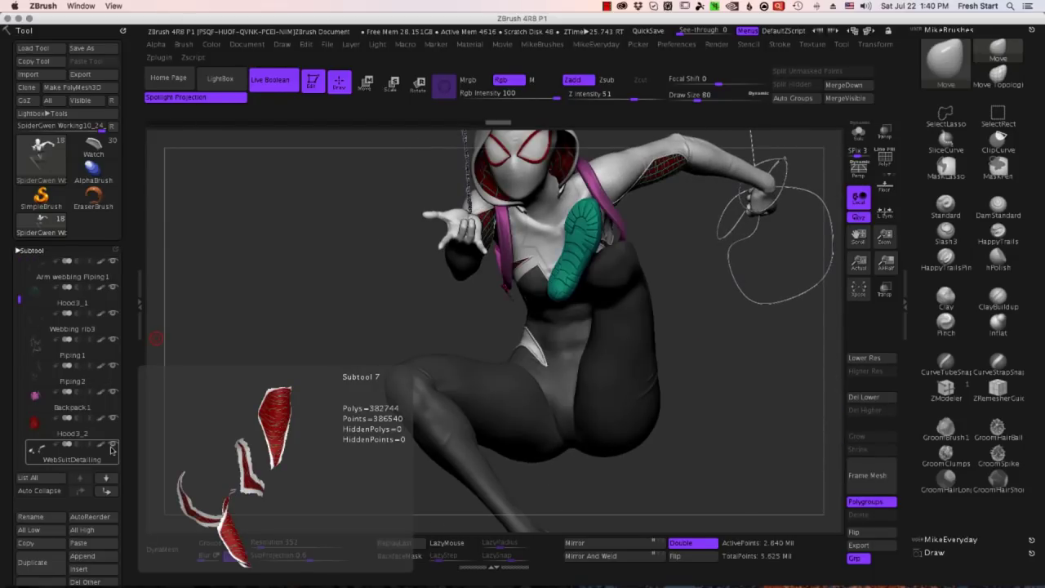
# Select the flat orange plane subtool, PM3D_Cube3D1, and rename it BackLight
pyautogui.moveTo(20, 301); pyautogui.dragTo(23, 347)
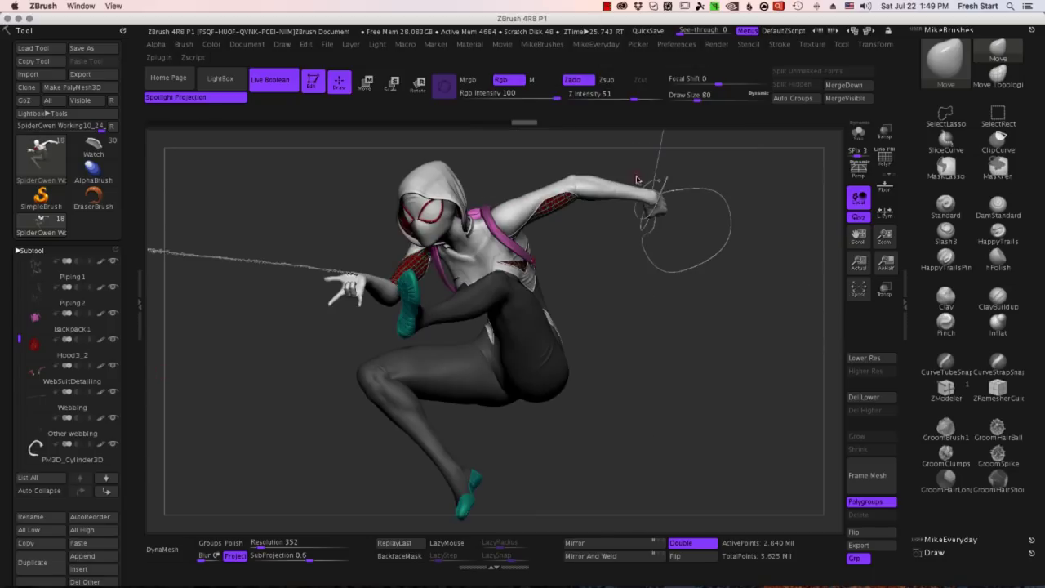
pyautogui.scroll(-4, 113, 419)
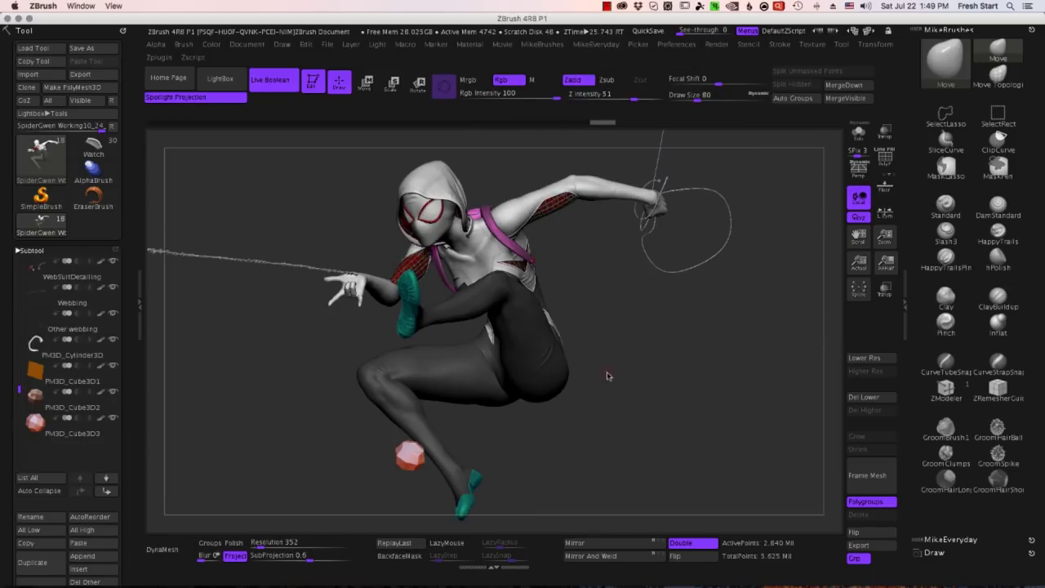
pyautogui.moveTo(607, 376); pyautogui.dragTo(636, 440)
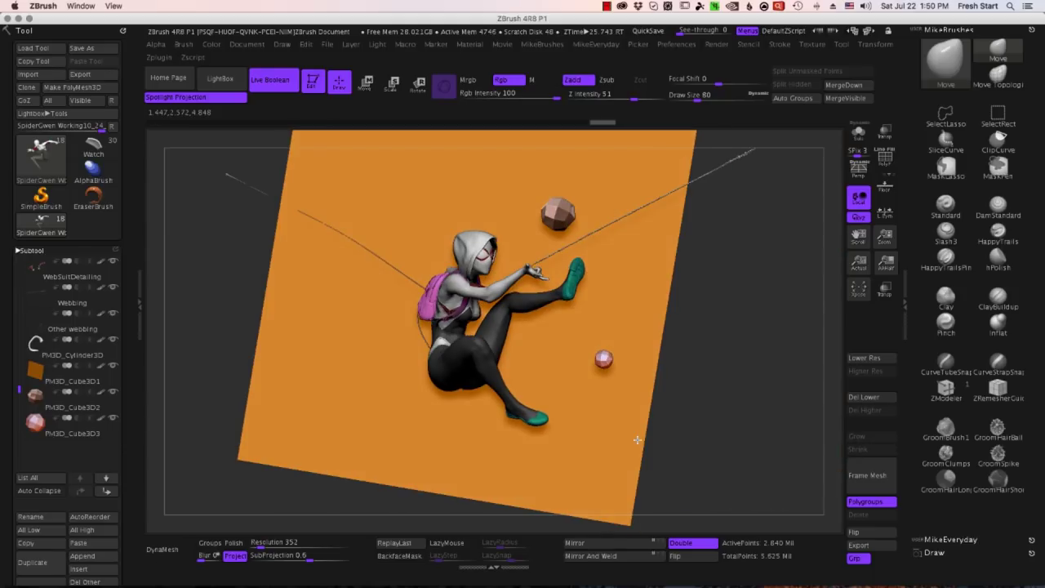
pyautogui.click(80, 380)
pyautogui.click(33, 517)
pyautogui.write('BackLight')
pyautogui.press('Return')
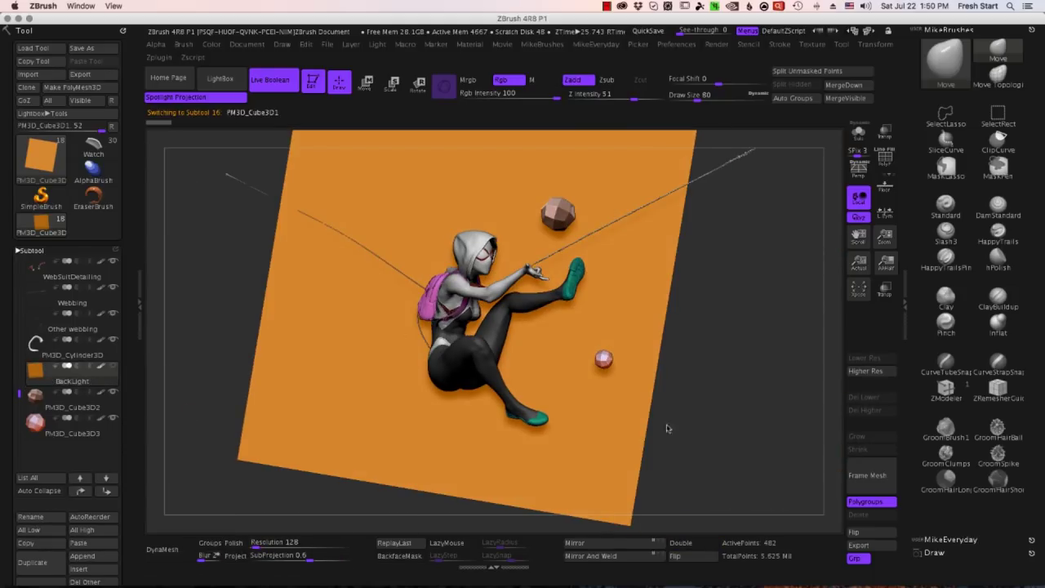
# Hide the BackLight plane and rename the larger polyhedron subtool, PM3D_Cube3D2, as FillLight
pyautogui.moveTo(667, 428); pyautogui.dragTo(695, 219)
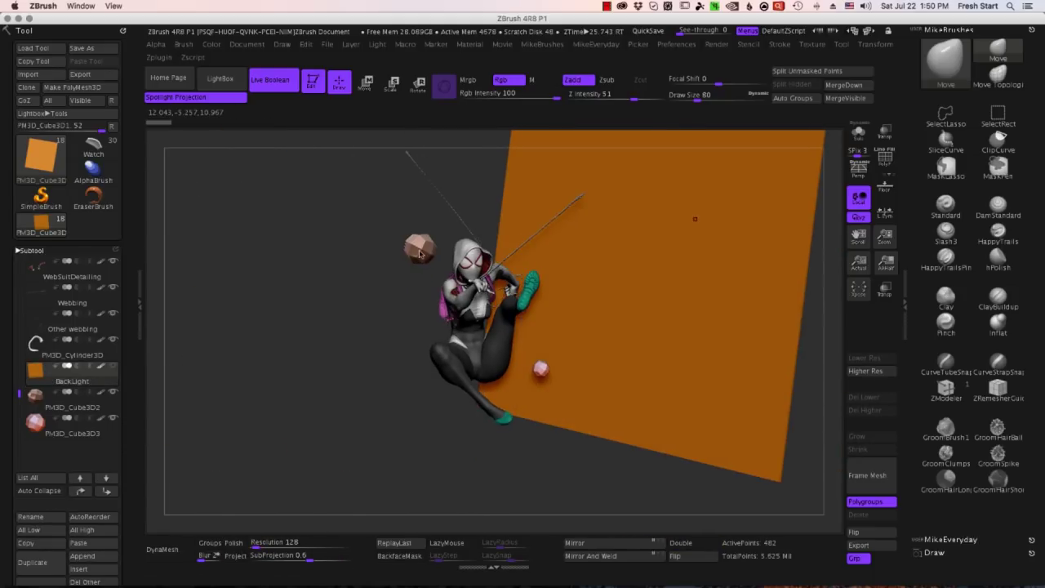
pyautogui.moveTo(665, 473); pyautogui.dragTo(516, 498)
pyautogui.click(75, 407)
pyautogui.click(114, 365)
pyautogui.click(33, 517)
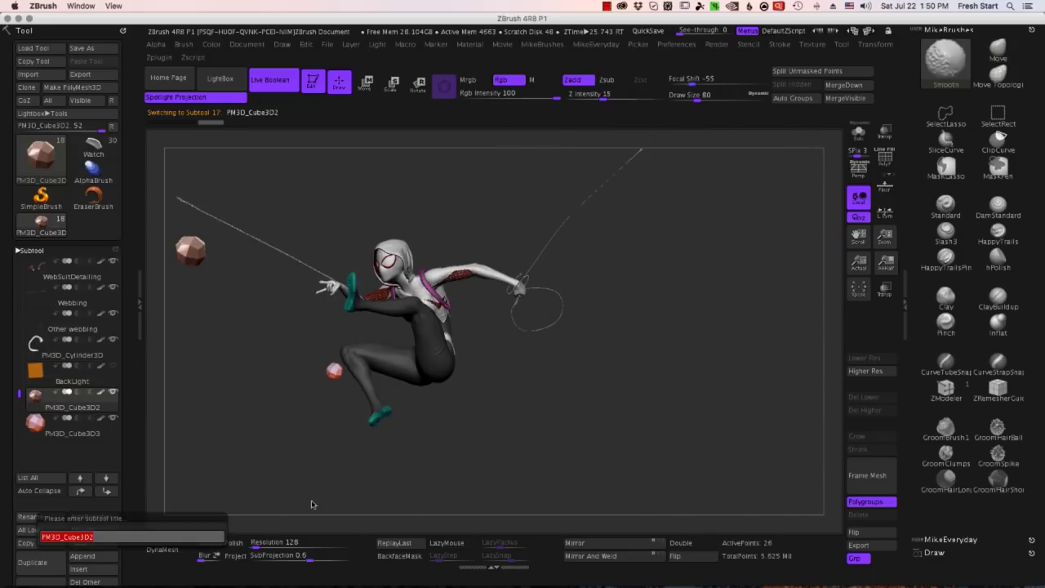
pyautogui.write('FillLight')
pyautogui.press('Return')
# Rename the smaller polyhedron subtool, PM3D_Cube3D3, as MainLight
pyautogui.click(74, 432)
pyautogui.click(34, 517)
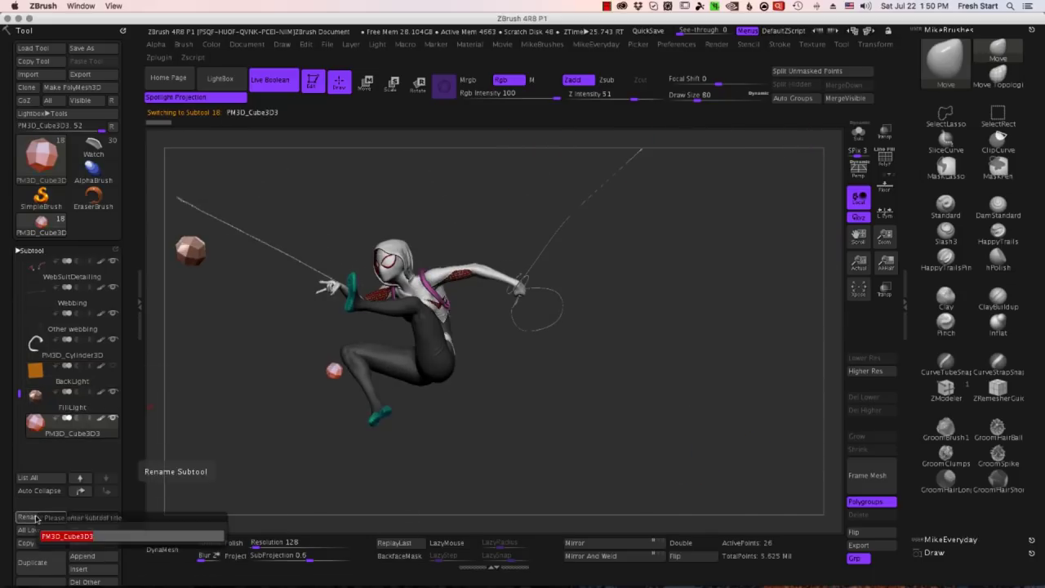
pyautogui.write('MainLight')
pyautogui.press('Return')
# Turn off Live Boolean and make the BackLight plane visible again
pyautogui.moveTo(547, 458); pyautogui.dragTo(694, 245)
pyautogui.click(715, 44)
pyautogui.moveTo(779, 331); pyautogui.dragTo(709, 361)
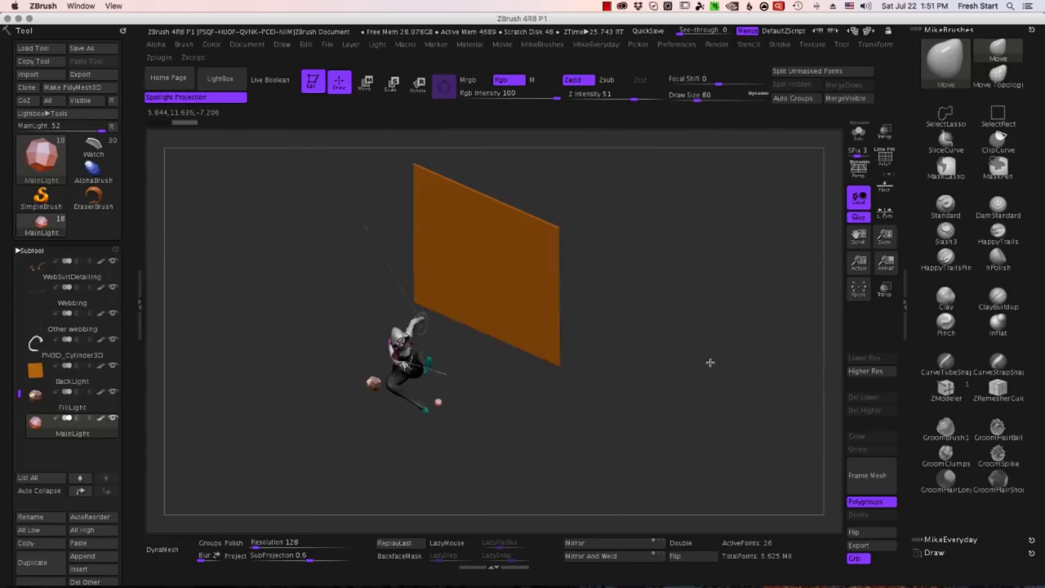
# Select the BackLight plane and reposition it behind the figure with the Move gizmo
pyautogui.keyDown('alt'); pyautogui.click(493, 278); pyautogui.keyUp('alt')
pyautogui.press('w')
pyautogui.moveTo(600, 261); pyautogui.dragTo(608, 302)
pyautogui.moveTo(536, 287); pyautogui.dragTo(419, 273)
pyautogui.moveTo(539, 359); pyautogui.dragTo(571, 392)
pyautogui.moveTo(425, 326); pyautogui.dragTo(429, 334)
pyautogui.moveTo(522, 392); pyautogui.dragTo(628, 392)
pyautogui.moveTo(453, 340); pyautogui.dragTo(395, 344)
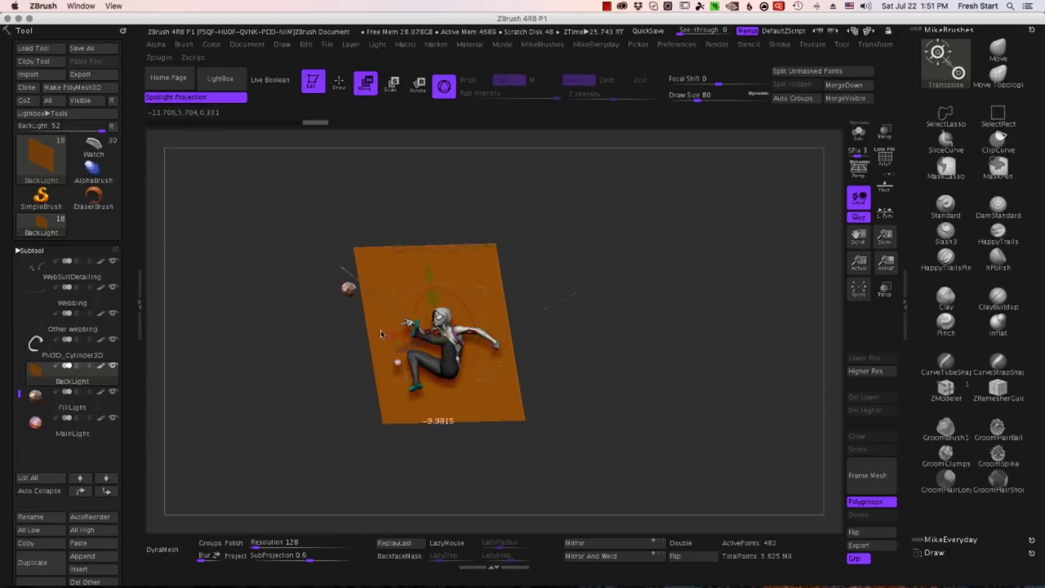
# Select the FillLight polyhedron, reposition it in front of the figure, and raise it to its higher subdivision level
pyautogui.moveTo(671, 355); pyautogui.dragTo(688, 441)
pyautogui.keyDown('alt'); pyautogui.click(359, 251); pyautogui.keyUp('alt')
pyautogui.moveTo(406, 290); pyautogui.dragTo(481, 313)
pyautogui.moveTo(690, 282)
pyautogui.mouseDown()
pyautogui.moveTo(700, 296)
pyautogui.moveTo(776, 306)
pyautogui.mouseUp()
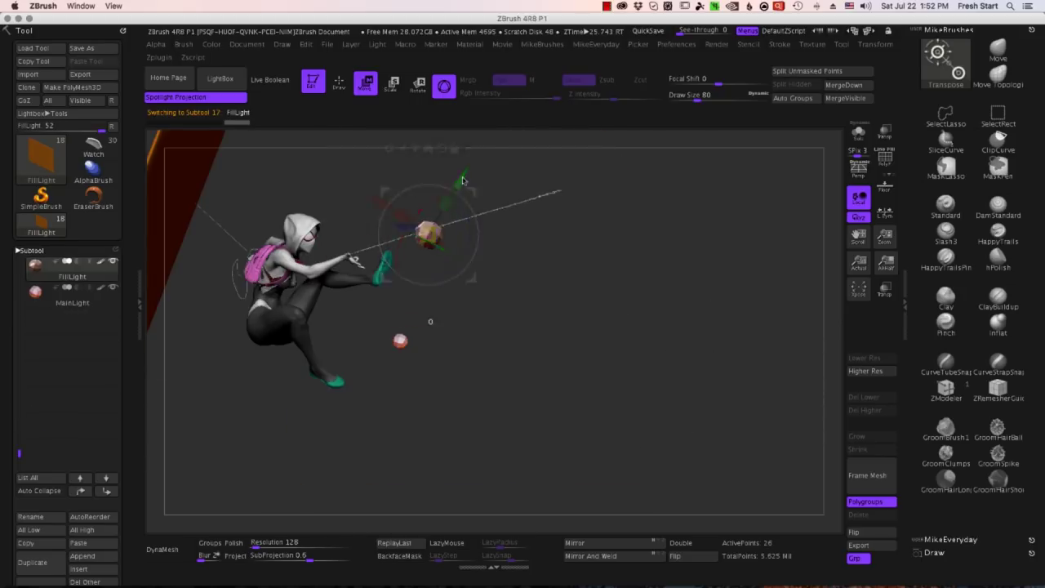
pyautogui.moveTo(430, 322); pyautogui.dragTo(351, 335)
pyautogui.press('q')
pyautogui.press('d')
# Select the MainLight sphere and move it along the gizmo axes to a spot beside the figure's torso
pyautogui.keyDown('alt'); pyautogui.click(440, 347); pyautogui.keyUp('alt')
pyautogui.moveTo(718, 359); pyautogui.dragTo(653, 363)
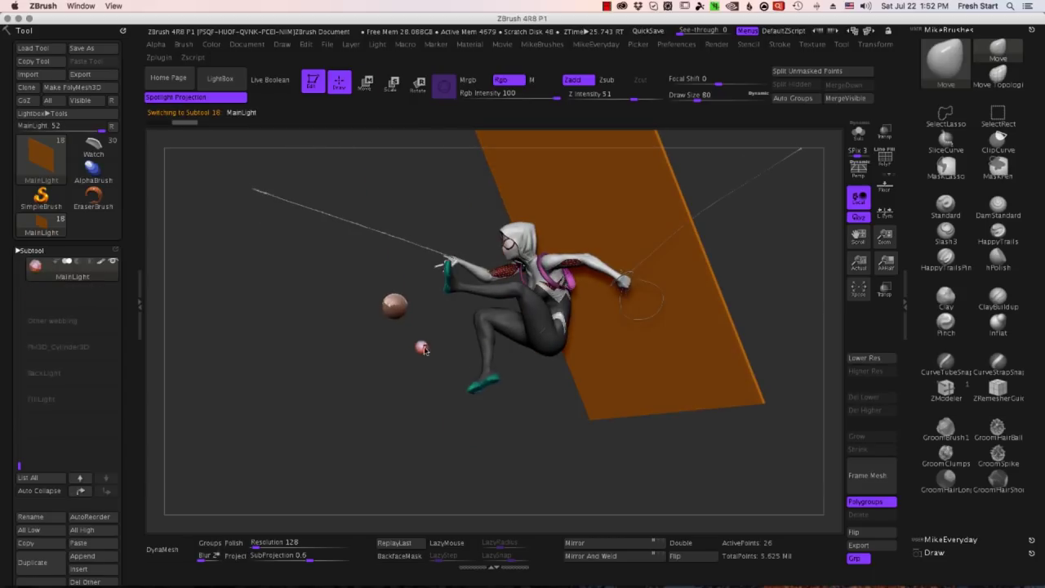
pyautogui.press('w')
pyautogui.moveTo(473, 337); pyautogui.dragTo(619, 311)
pyautogui.moveTo(684, 453); pyautogui.dragTo(747, 440)
pyautogui.moveTo(719, 281); pyautogui.dragTo(708, 281)
pyautogui.moveTo(753, 329); pyautogui.dragTo(776, 303)
pyautogui.press('q')
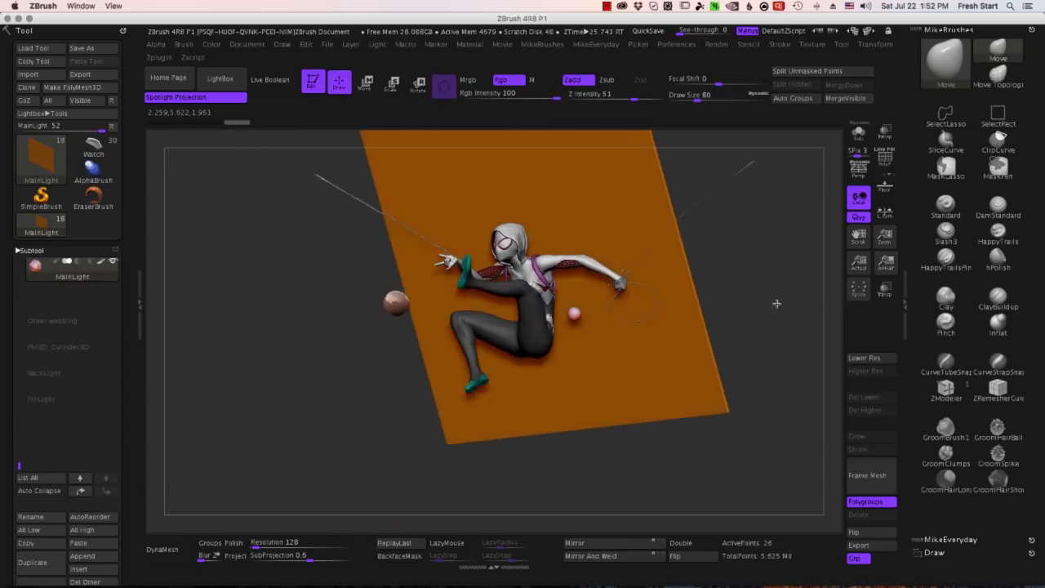
# Switch to KeyShot with the scene and turn on the Backlight, Filllight and Mainlight parts
pyautogui.press('f')
pyautogui.click(837, 562)
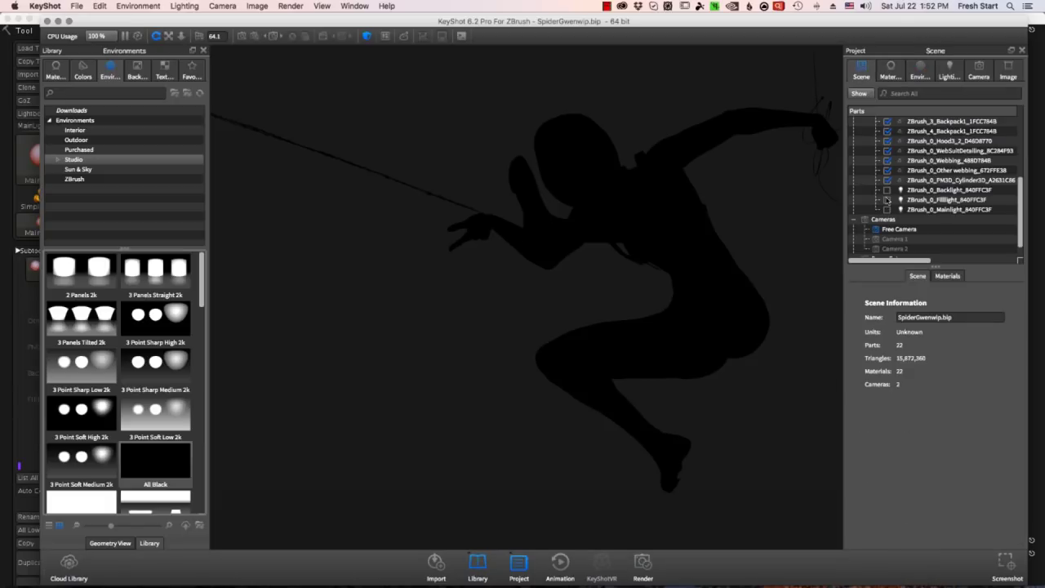
pyautogui.click(888, 200)
pyautogui.click(888, 210)
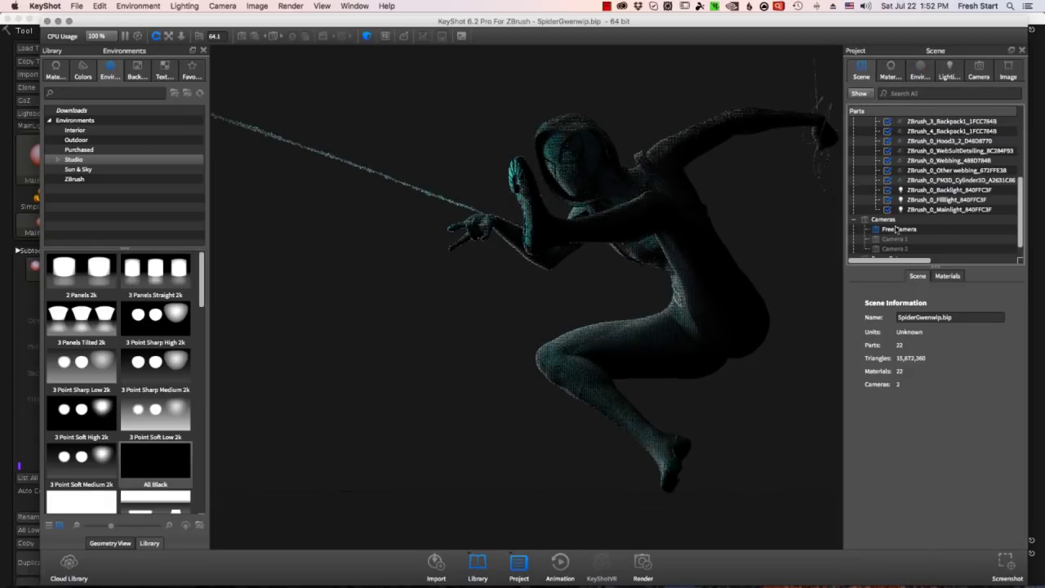
# Apply the Tokyo_BigSight_3k environment from the Purchased environments to the scene
pyautogui.click(88, 149)
pyautogui.scroll(-20, 122, 360)
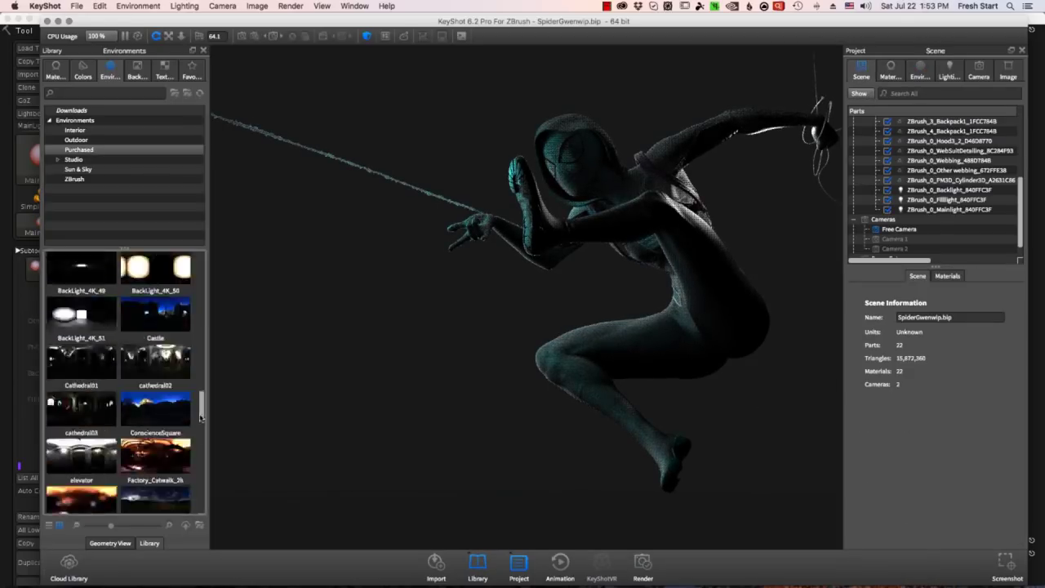
pyautogui.doubleClick(88, 361)
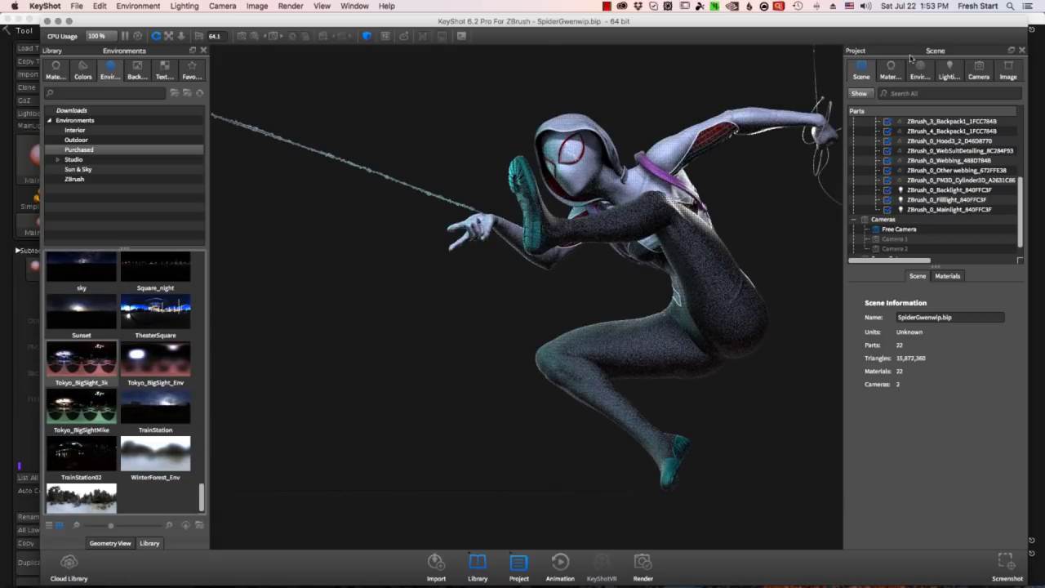
# Set up custom lighting with ray bounces 2, indirect bounces 2 and shadow quality 5
pyautogui.click(948, 71)
pyautogui.click(931, 176)
pyautogui.click(1003, 215)
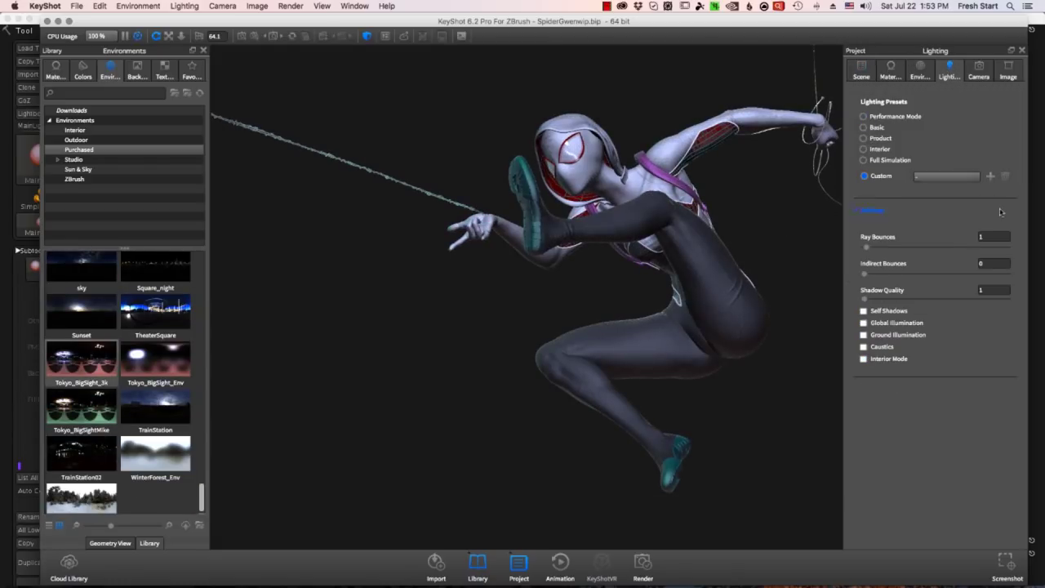
pyautogui.write('2')
pyautogui.moveTo(993, 237); pyautogui.dragTo(971, 263)
pyautogui.write('2')
pyautogui.moveTo(991, 290); pyautogui.dragTo(955, 290)
pyautogui.write('5')
# Enable self shadows, global illumination, ground illumination and caustics in the custom lighting settings, leaving interior mode off
pyautogui.click(864, 311)
pyautogui.click(864, 322)
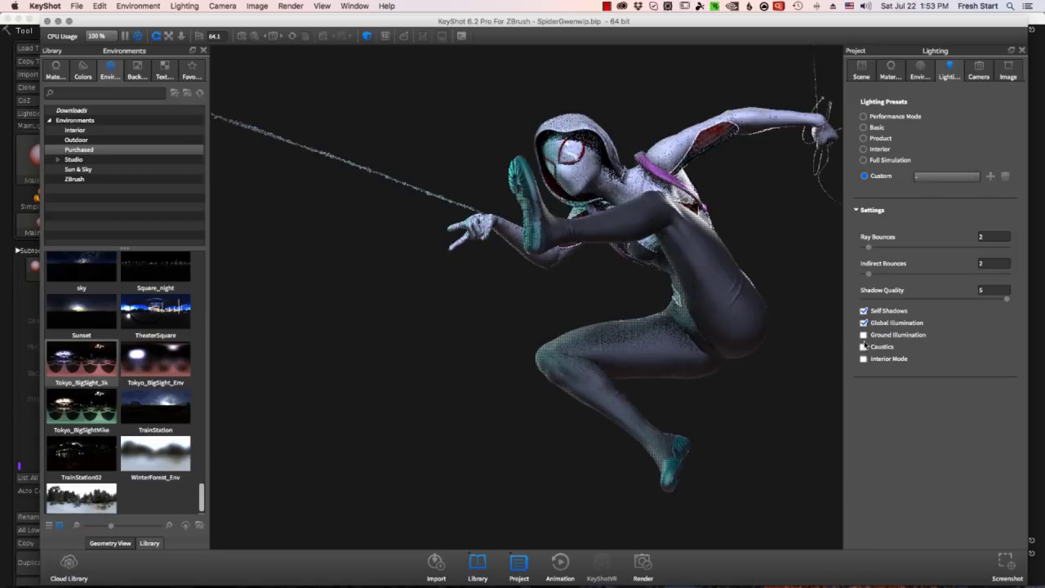
pyautogui.click(863, 359)
pyautogui.click(863, 360)
pyautogui.click(863, 335)
pyautogui.click(864, 347)
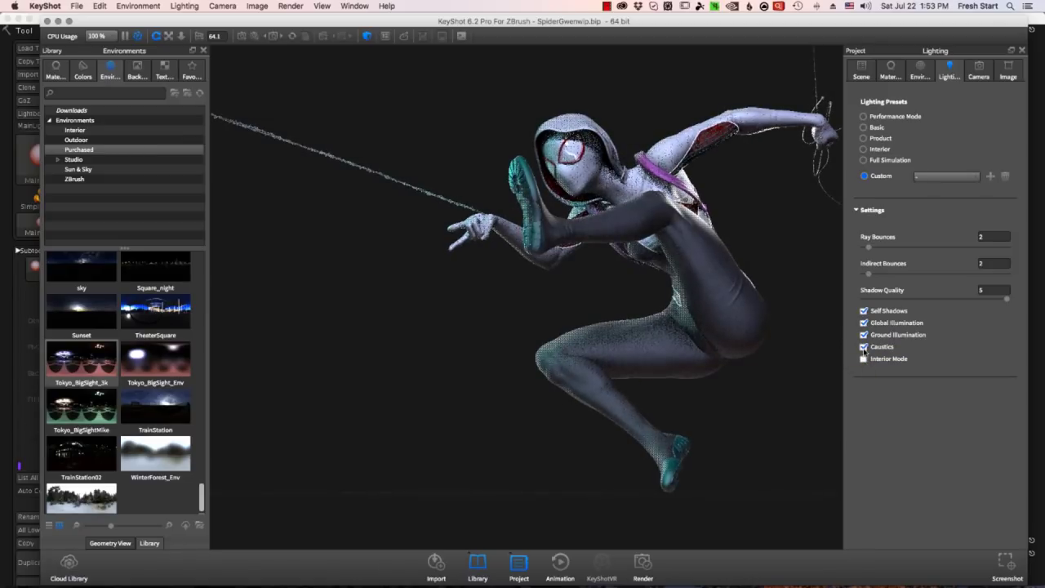
# Set the still image output to PSD format, name it SpiderGwenwip.psd, and start the render
pyautogui.click(290, 6)
pyautogui.click(306, 90)
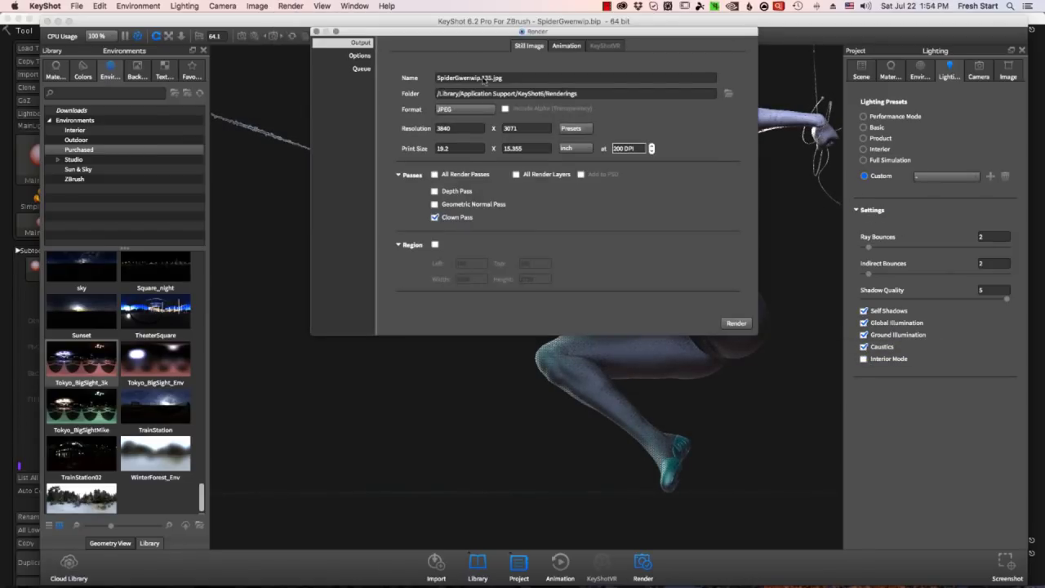
pyautogui.click(465, 110)
pyautogui.click(454, 155)
pyautogui.click(492, 78)
pyautogui.press('BackSpace')
pyautogui.press('BackSpace')
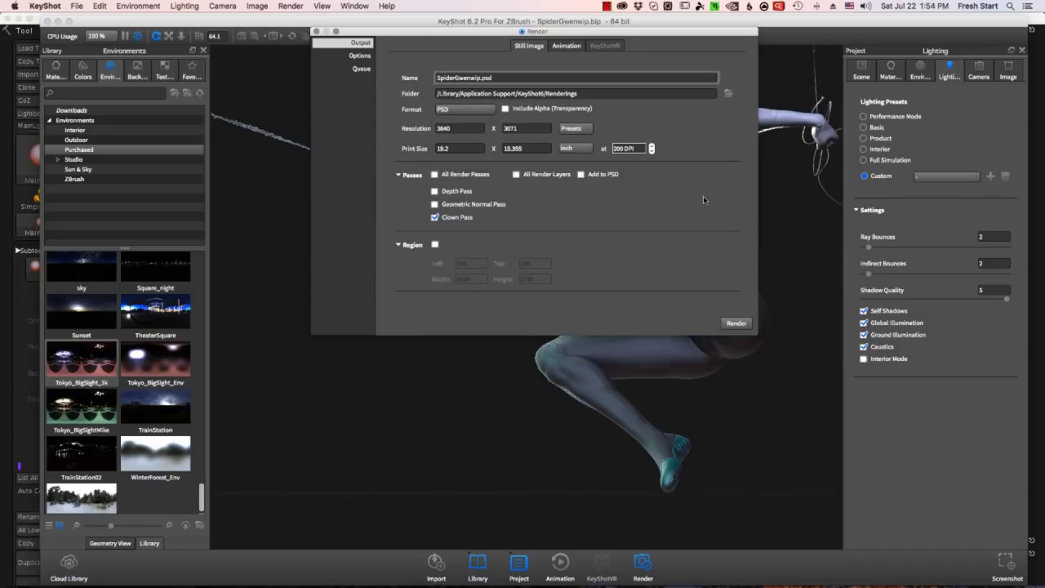
pyautogui.click(736, 322)
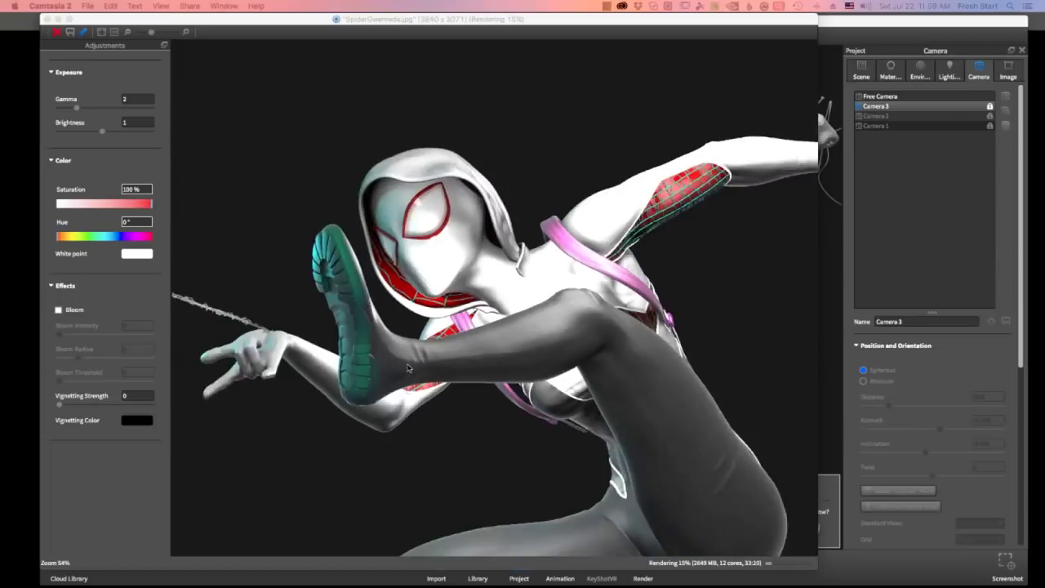
# Check the render in progress, close the Render window, and switch to the clown pass image in Photoshop
pyautogui.scroll(-3, 408, 367)
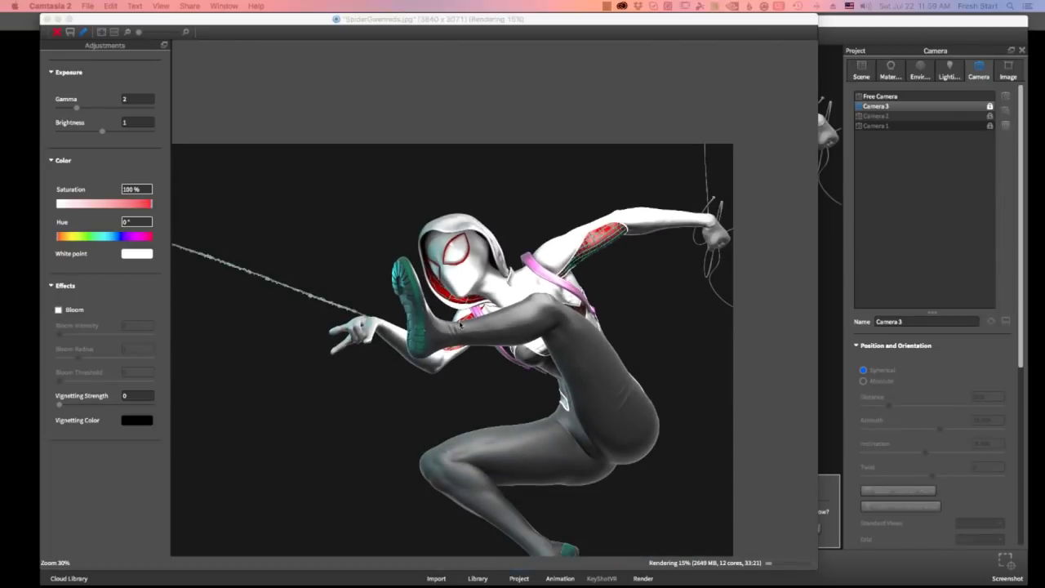
pyautogui.moveTo(416, 375); pyautogui.dragTo(529, 262)
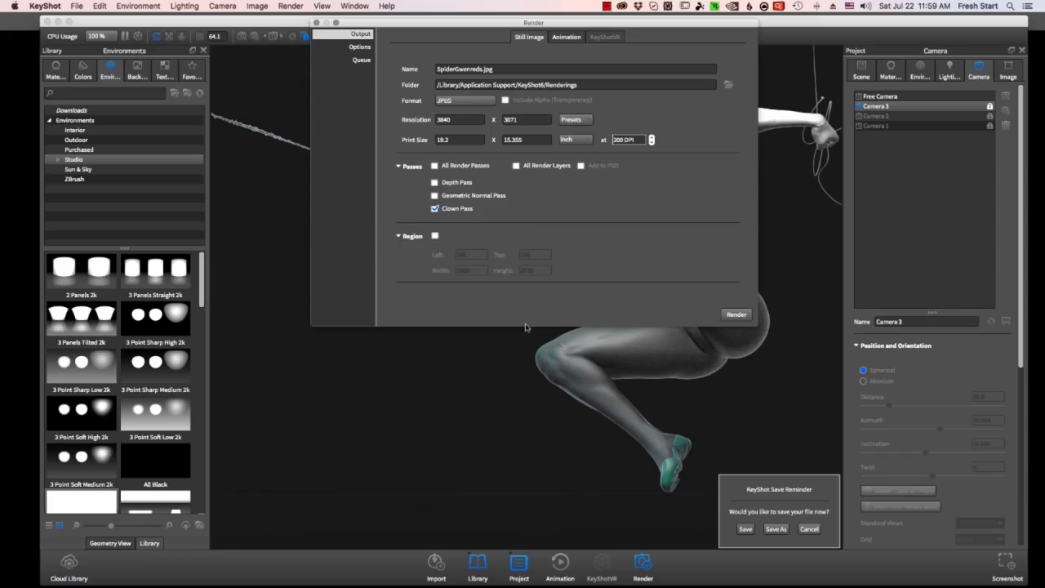
pyautogui.click(316, 23)
pyautogui.click(51, 6)
pyautogui.click(61, 107)
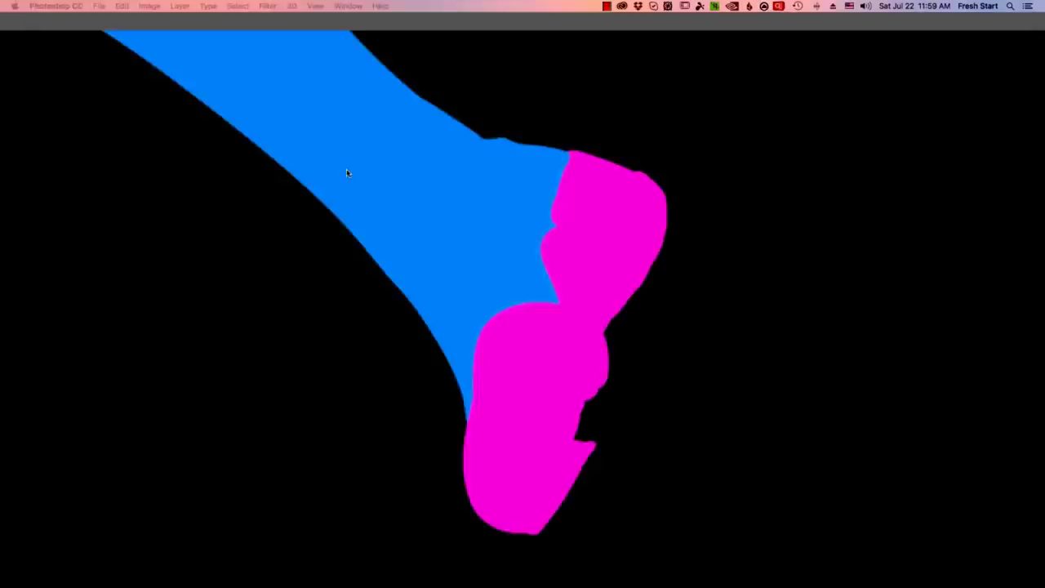
pyautogui.click(100, 5)
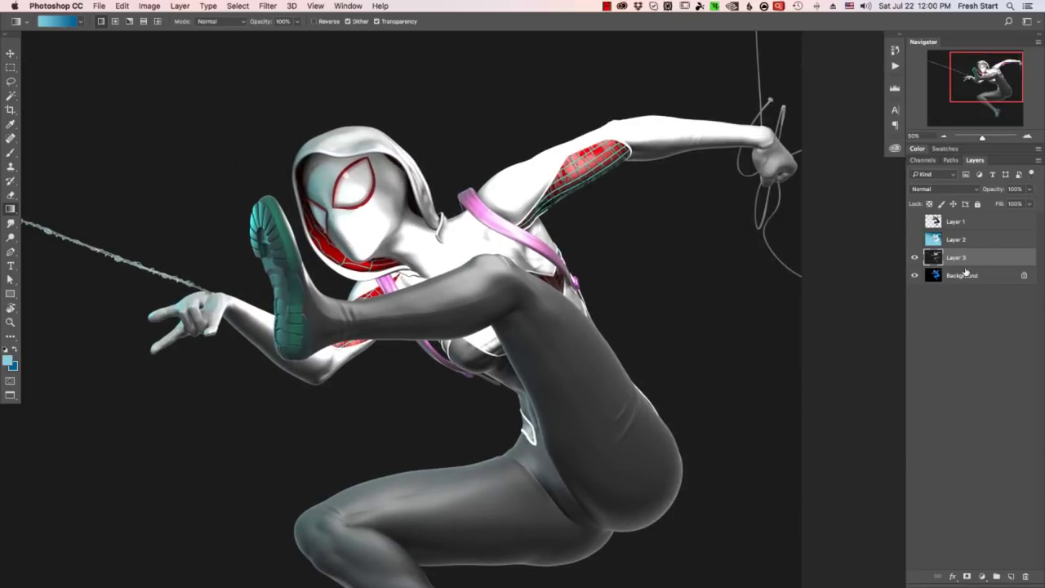
# Hide Layer 3, select the yellow hood lining on the Background layer with the Magic Wand, and extend the selection to similar colours
pyautogui.click(914, 257)
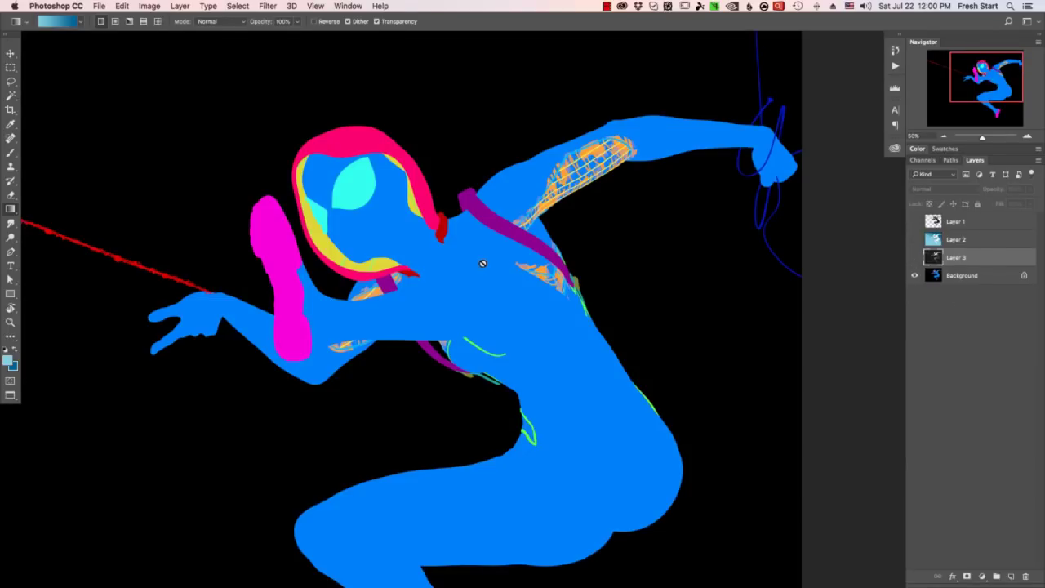
pyautogui.click(9, 96)
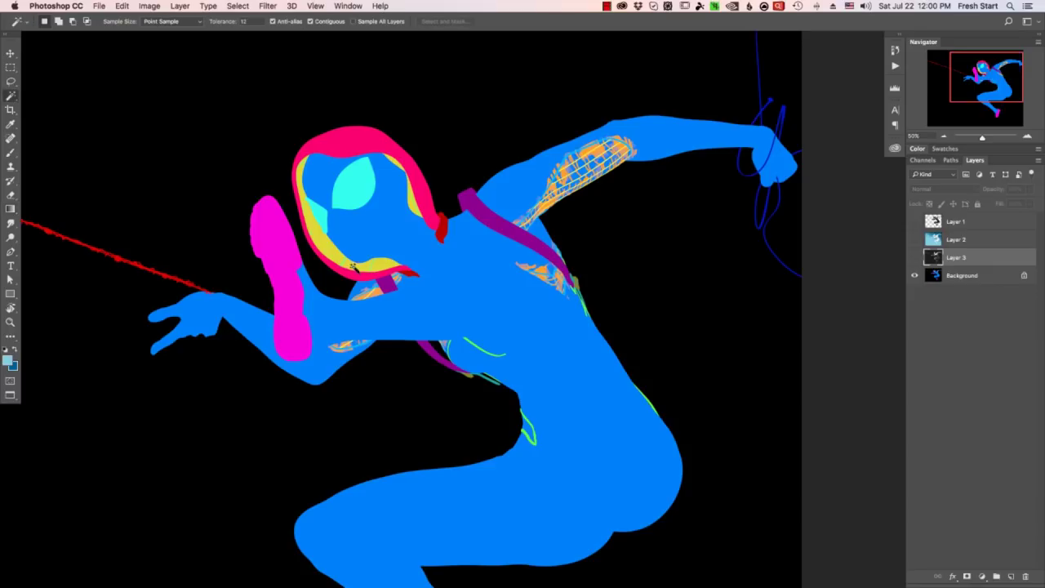
pyautogui.click(957, 278)
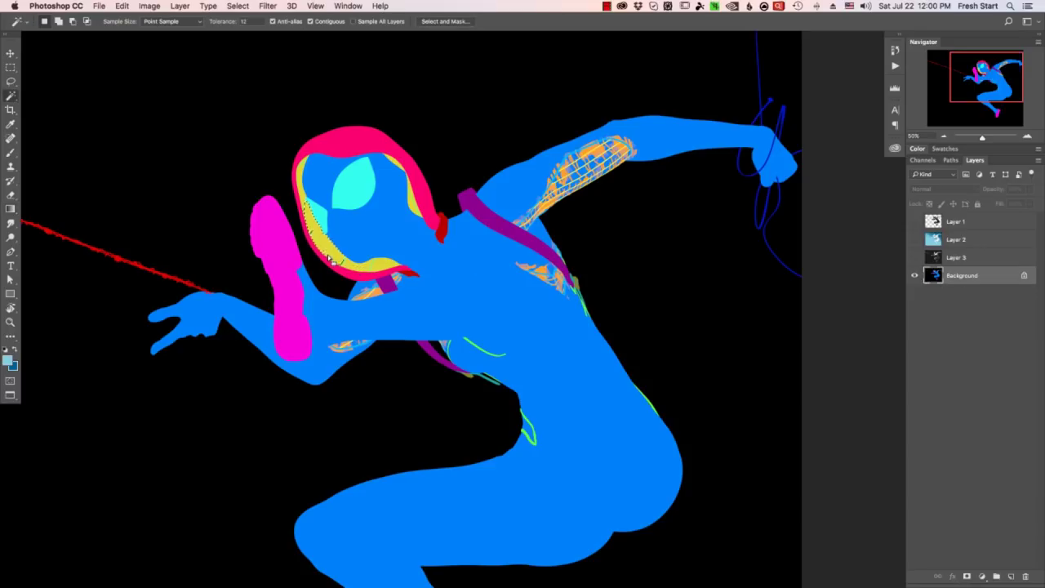
pyautogui.click(238, 6)
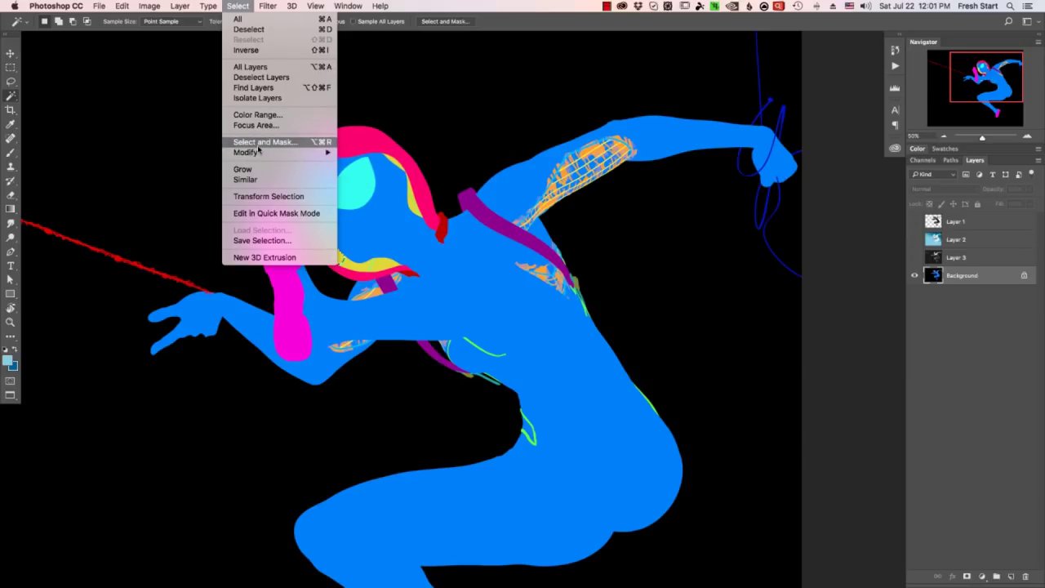
pyautogui.click(266, 178)
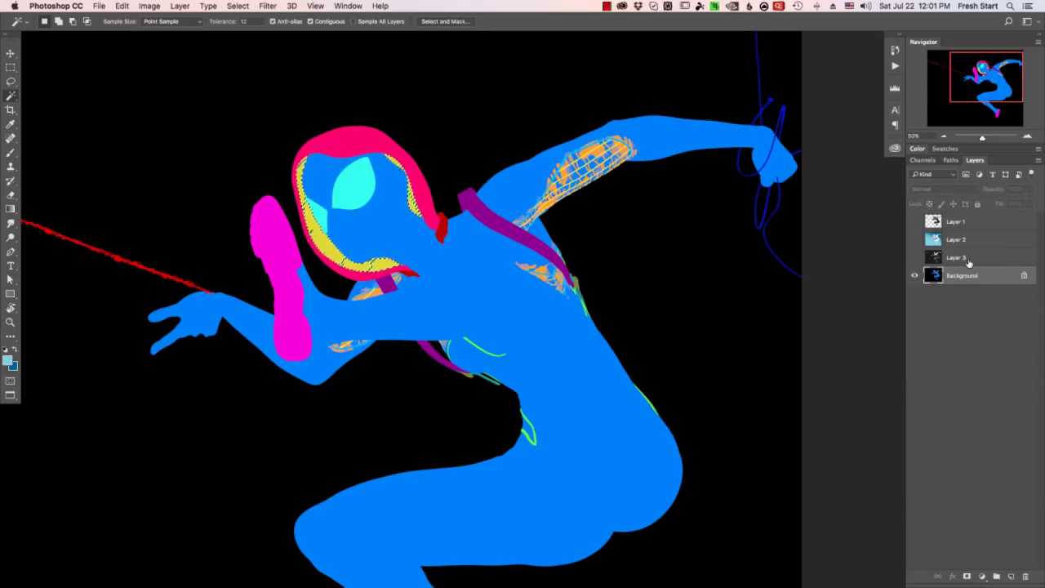
# Show Layer 3 and hide the Background layer to check the selection over the rendered hood lining and arm webbing
pyautogui.click(914, 258)
pyautogui.click(914, 276)
pyautogui.press('super+plus')
pyautogui.press('super+plus')
pyautogui.moveTo(465, 296); pyautogui.dragTo(420, 438)
pyautogui.moveTo(678, 328); pyautogui.dragTo(544, 406)
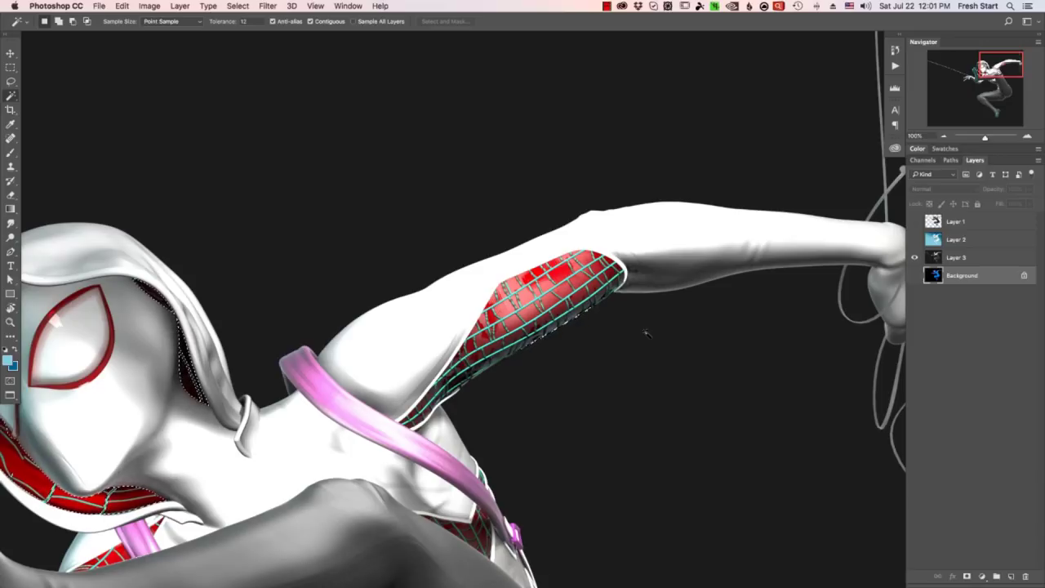
# Switch to Quick Mask mode and outline the red webbed panel under the raised arm with the Lasso tool
pyautogui.press('q')
pyautogui.press('q')
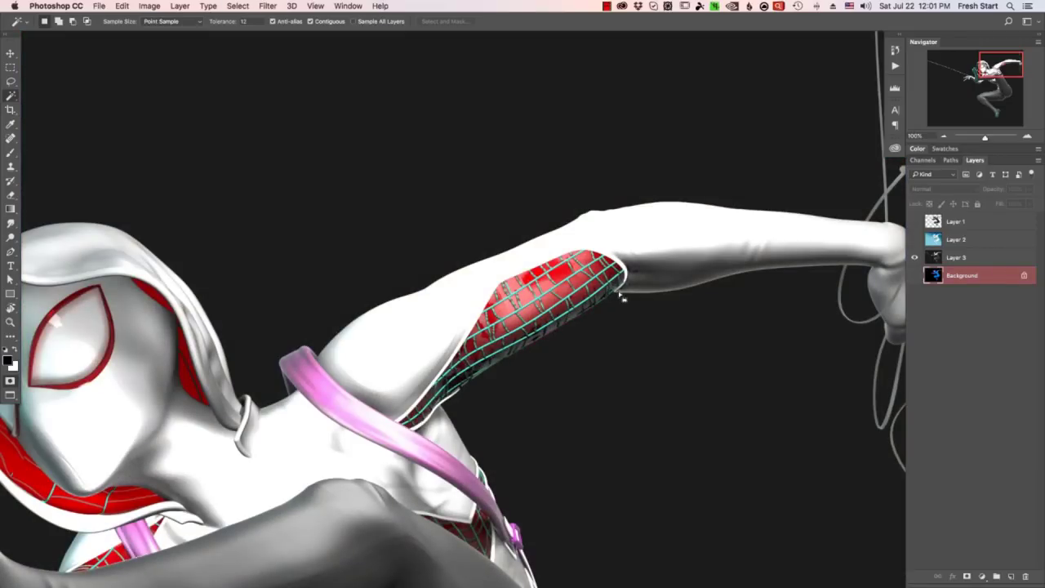
pyautogui.click(11, 81)
pyautogui.moveTo(618, 294)
pyautogui.mouseDown()
pyautogui.moveTo(624, 258)
pyautogui.moveTo(590, 245)
pyautogui.moveTo(529, 263)
pyautogui.moveTo(502, 286)
pyautogui.mouseUp()
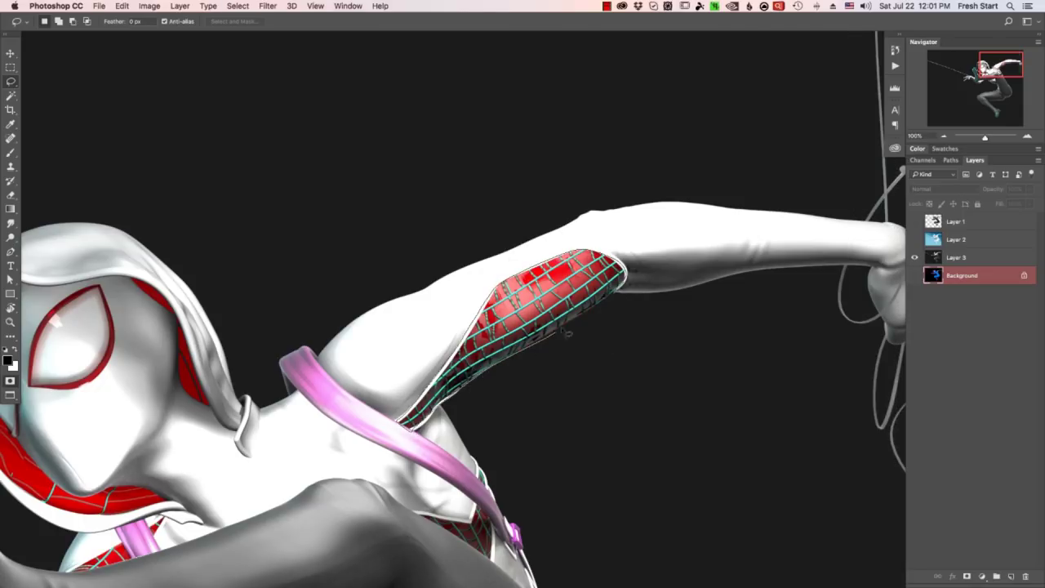
# Add the torso panel and the other arm's webbed patches to the lasso outline, fill them into the Quick Mask, and deselect
pyautogui.scroll(-5, 567, 333)
pyautogui.hscroll(-2, 567, 333)
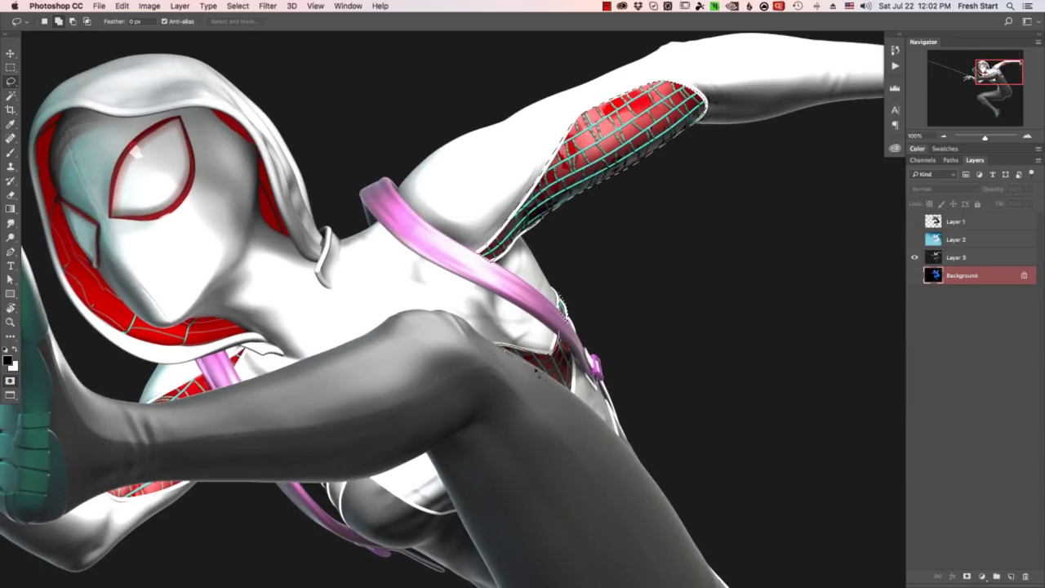
pyautogui.hscroll(-3, 446, 308)
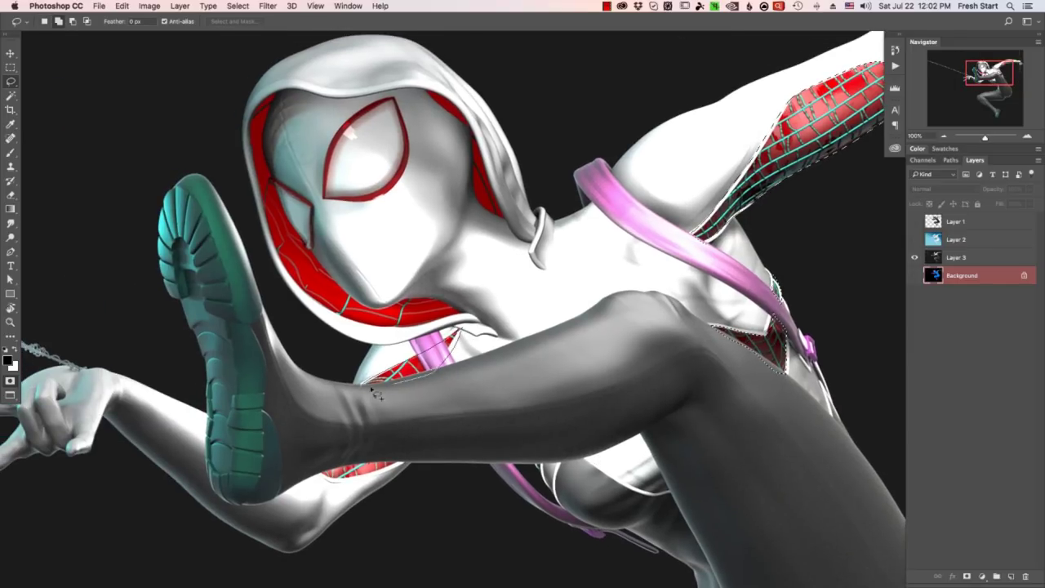
pyautogui.moveTo(372, 388); pyautogui.dragTo(464, 333)
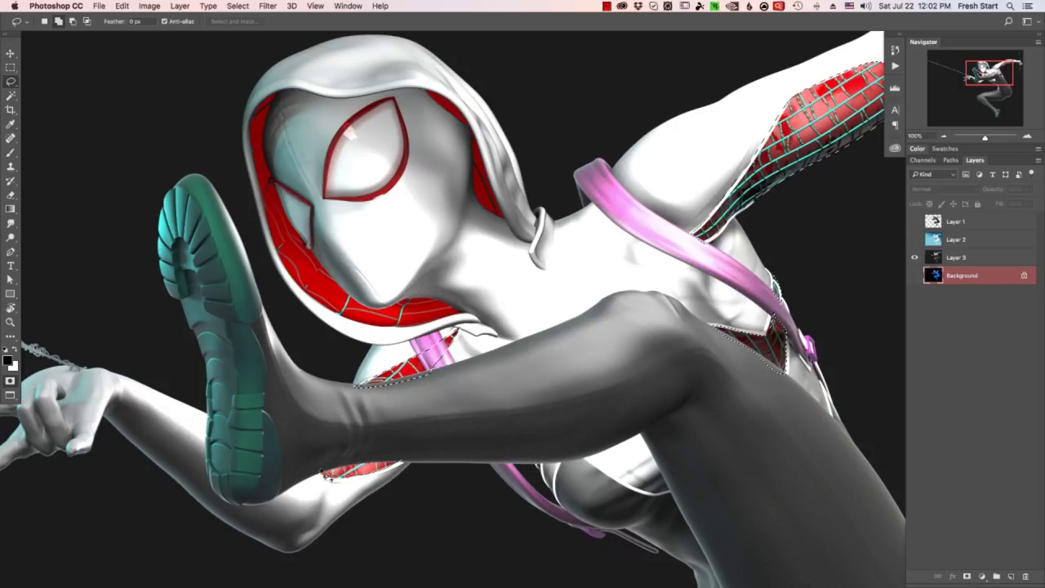
pyautogui.moveTo(322, 471)
pyautogui.mouseDown()
pyautogui.moveTo(412, 446)
pyautogui.moveTo(343, 481)
pyautogui.mouseUp()
pyautogui.hotkey('alt', 'BackSpace')
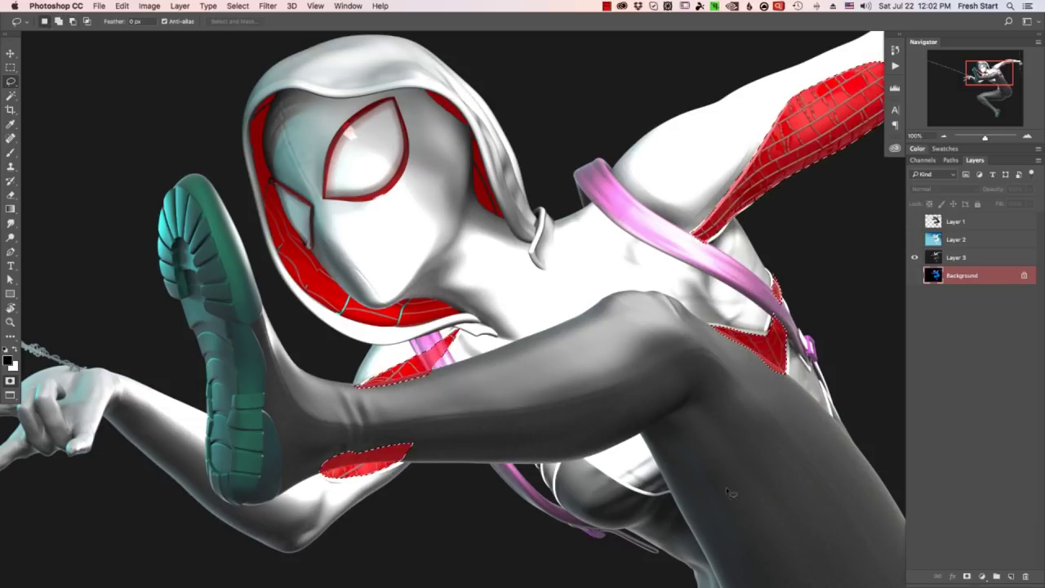
pyautogui.press('super+d')
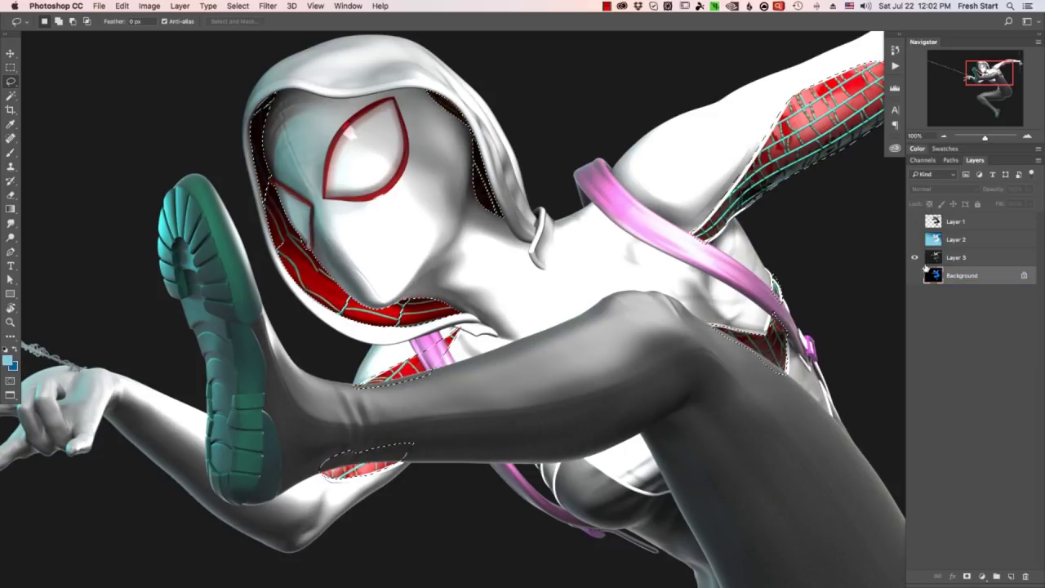
# Add a layer mask to Layer 3 from the selection and invert it to isolate the red hood lining and webbing
pyautogui.click(955, 257)
pyautogui.click(967, 577)
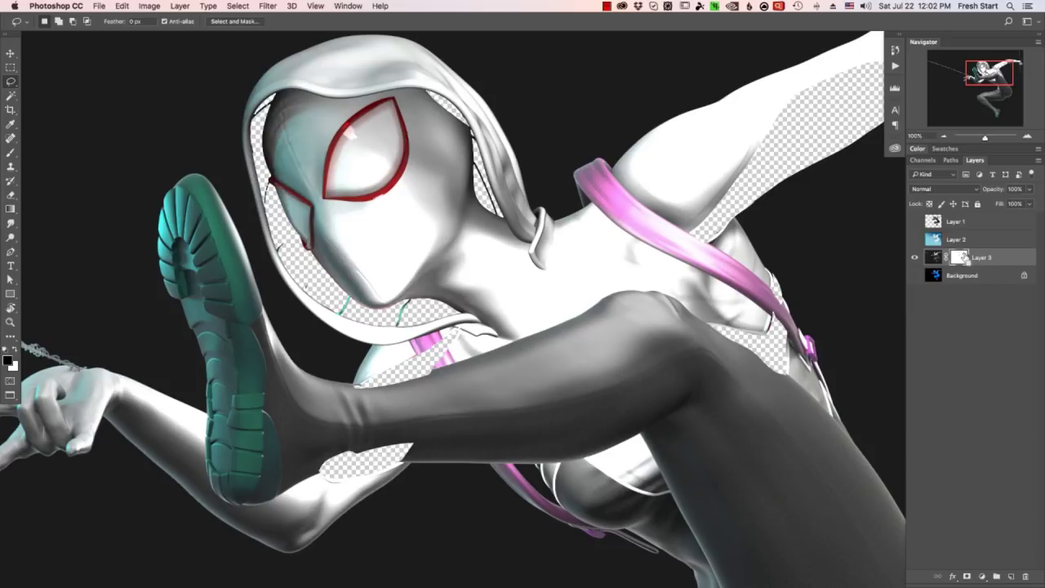
pyautogui.press('super+i')
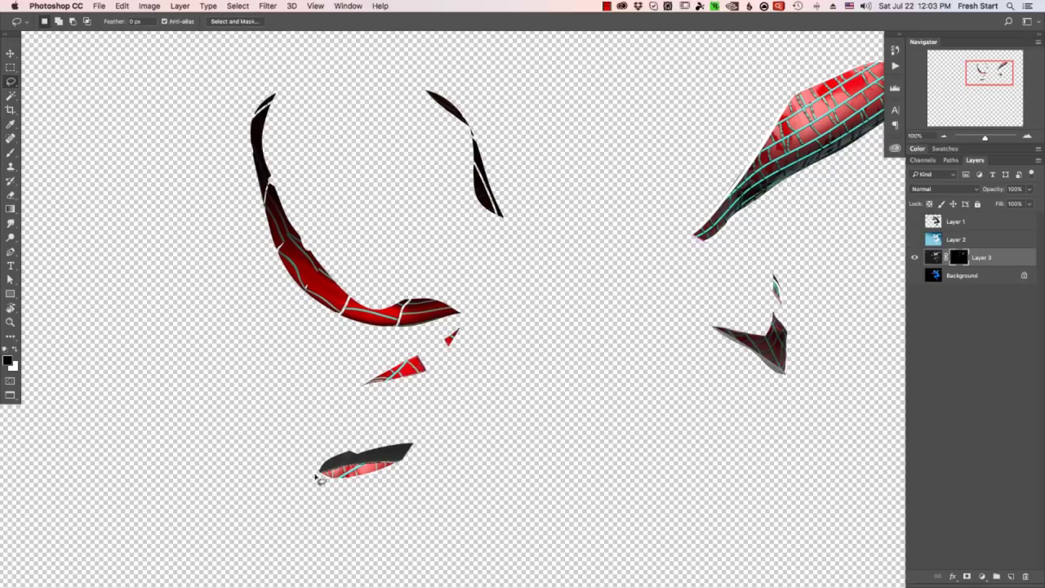
# Lasso and fill out the stray leg and strap fragments around the forearm patch and torso panels on Layer 3's mask
pyautogui.hotkey('alt', 'BackSpace')
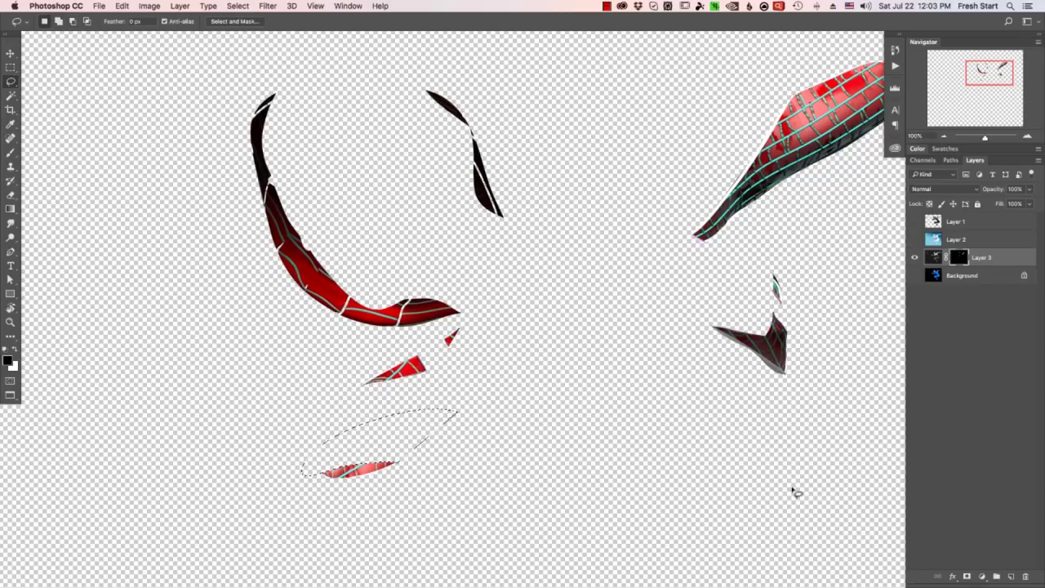
pyautogui.moveTo(797, 483)
pyautogui.keyDown('super'); pyautogui.mouseDown()
pyautogui.moveTo(697, 523)
pyautogui.moveTo(768, 516)
pyautogui.moveTo(561, 367)
pyautogui.mouseUp(); pyautogui.keyUp('super')
pyautogui.press('r')
pyautogui.moveTo(655, 404); pyautogui.dragTo(515, 474)
pyautogui.keyDown('super'); pyautogui.moveTo(621, 351); pyautogui.dragTo(666, 345); pyautogui.keyUp('super')
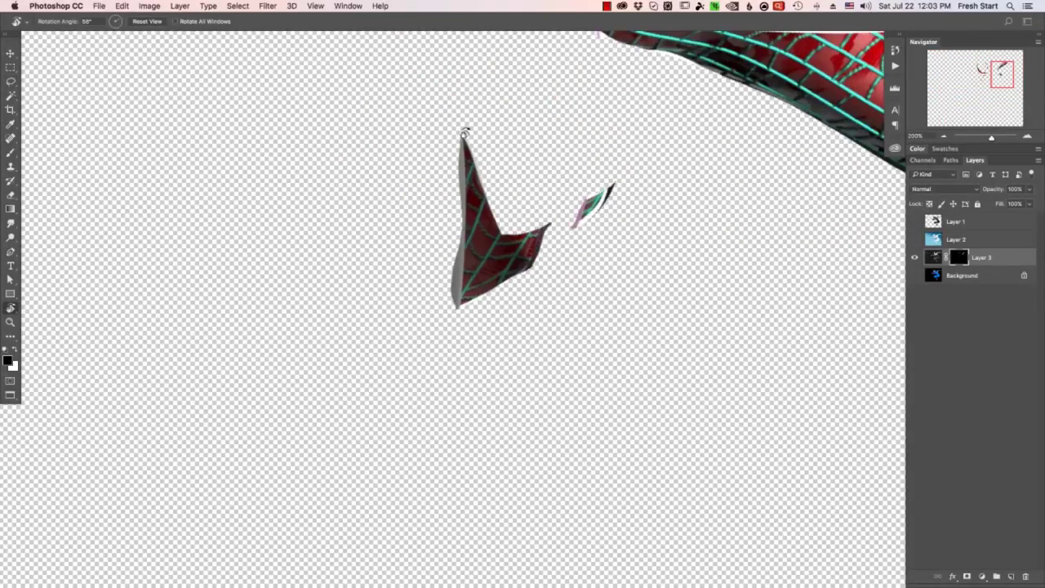
pyautogui.press('l')
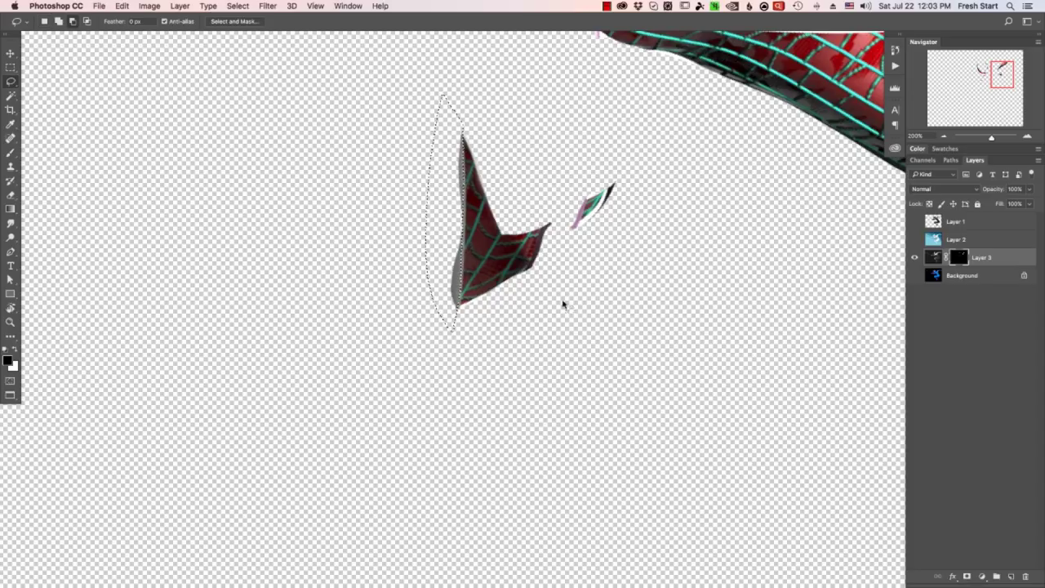
pyautogui.hotkey('alt', 'BackSpace')
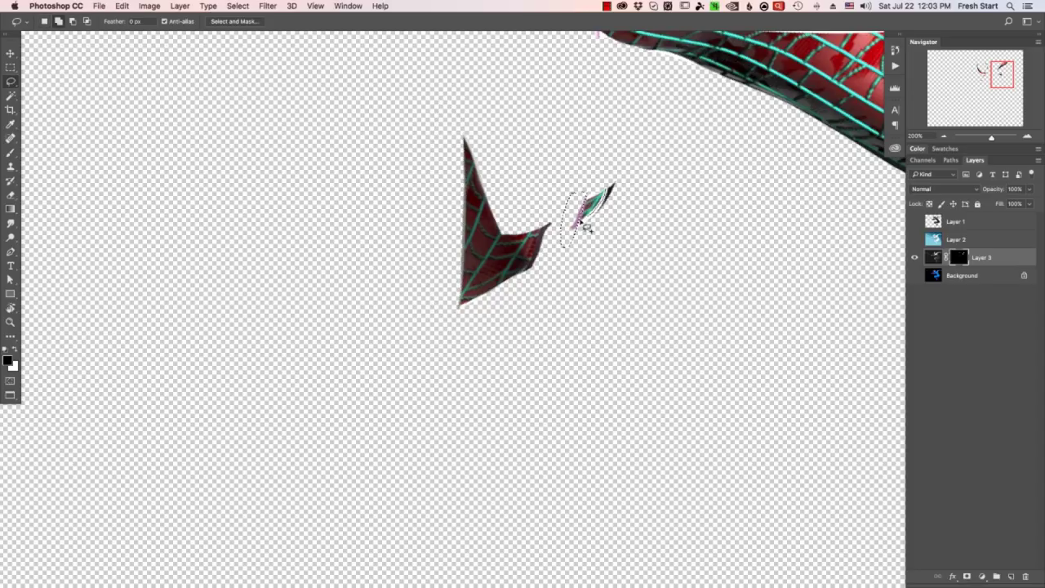
pyautogui.keyDown('shift'); pyautogui.moveTo(631, 173); pyautogui.dragTo(631, 173); pyautogui.keyUp('shift')
pyautogui.press('Delete')
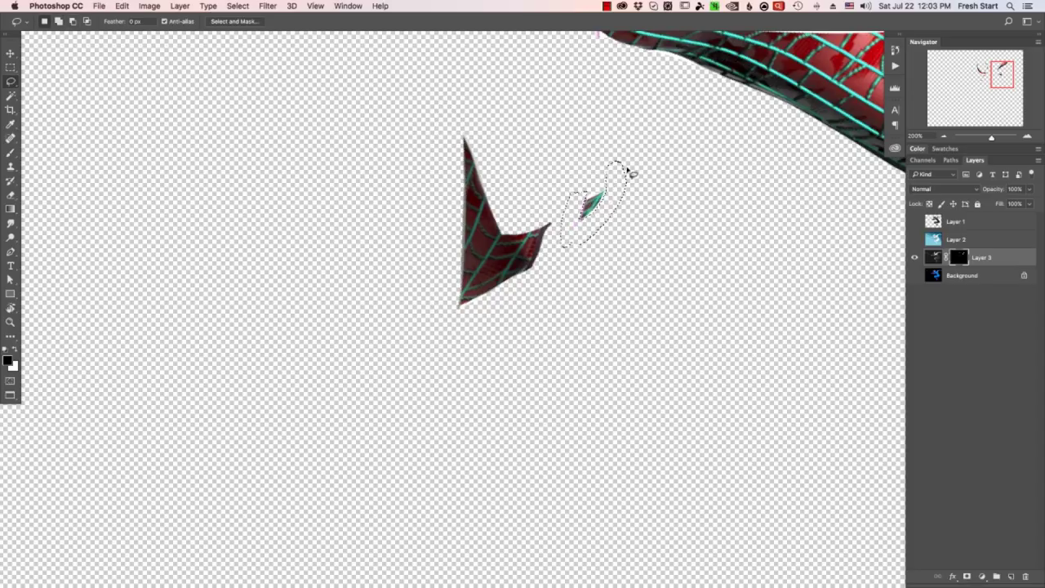
# Move the masked Layer 3 to the top of the layer stack and show Layer 1 beneath it
pyautogui.press('super+0')
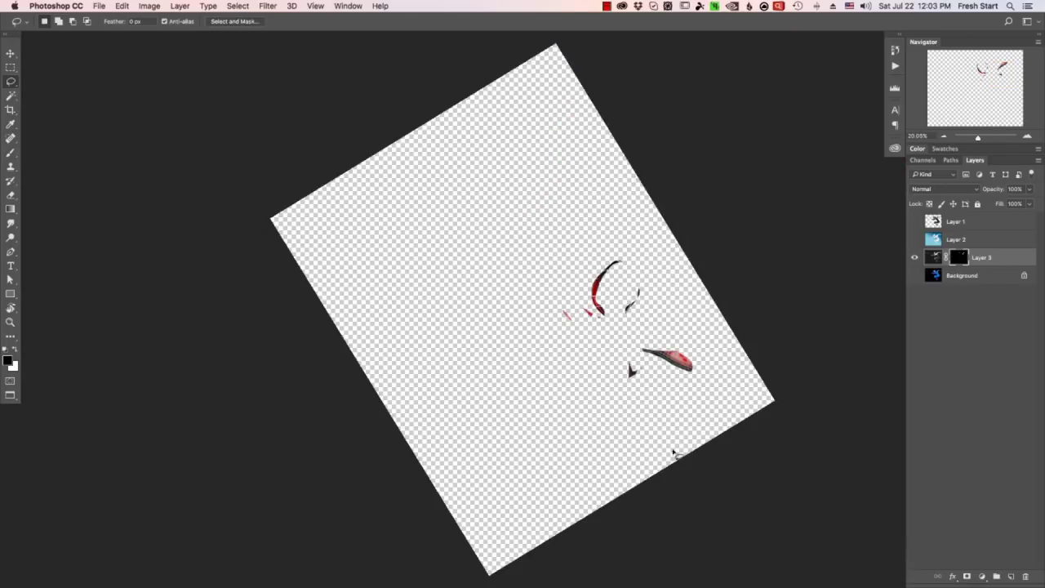
pyautogui.press('Escape')
pyautogui.press('super+0')
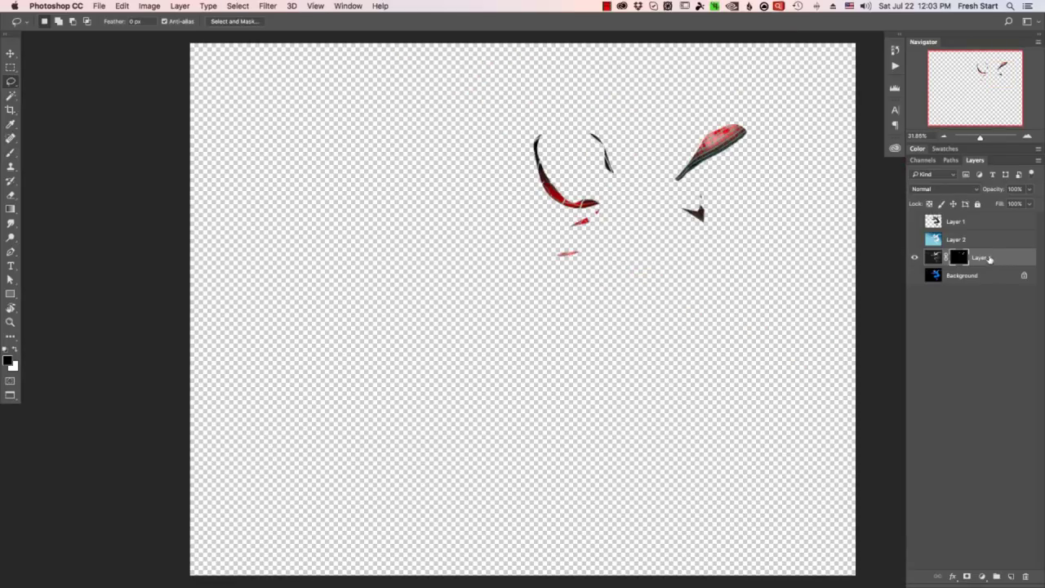
pyautogui.moveTo(990, 258); pyautogui.dragTo(957, 214)
pyautogui.click(914, 239)
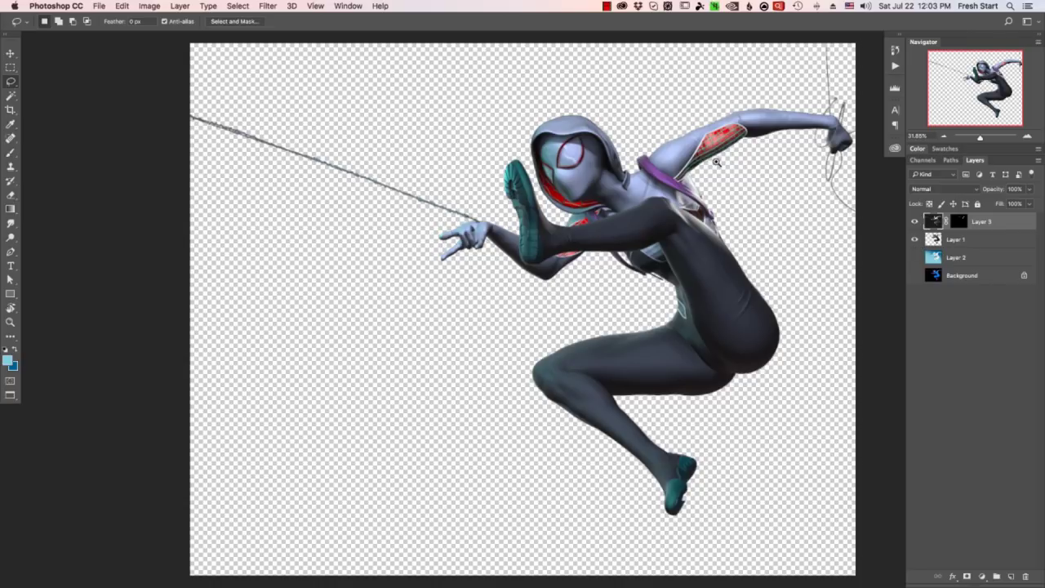
# Show the blue background on Layer 2 and compare the composite with Layer 3 hidden and shown
pyautogui.keyDown('super'); pyautogui.click(717, 162); pyautogui.keyUp('super')
pyautogui.moveTo(717, 163); pyautogui.dragTo(687, 211)
pyautogui.click(915, 225)
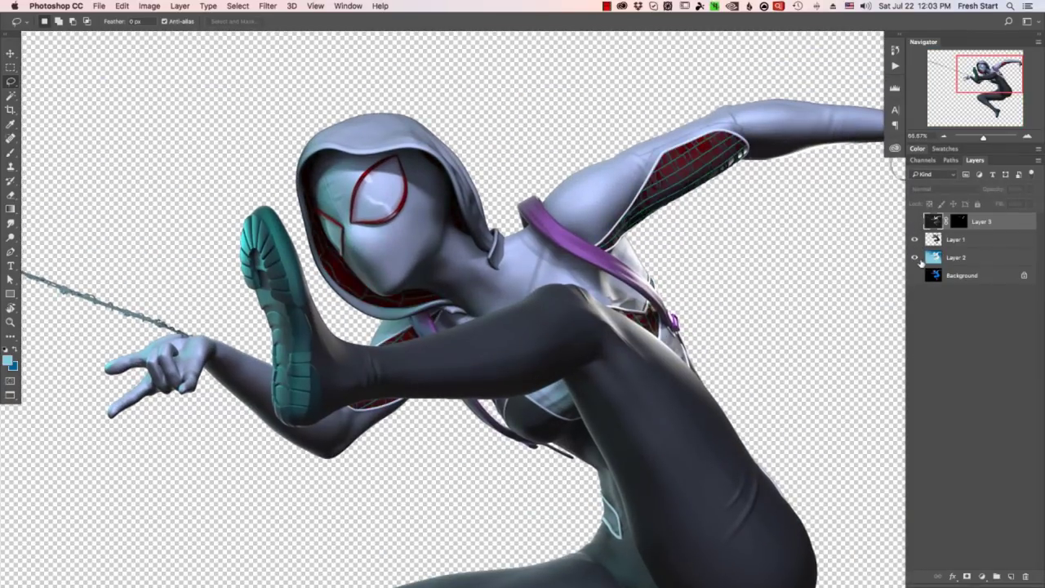
pyautogui.click(915, 257)
pyautogui.click(915, 223)
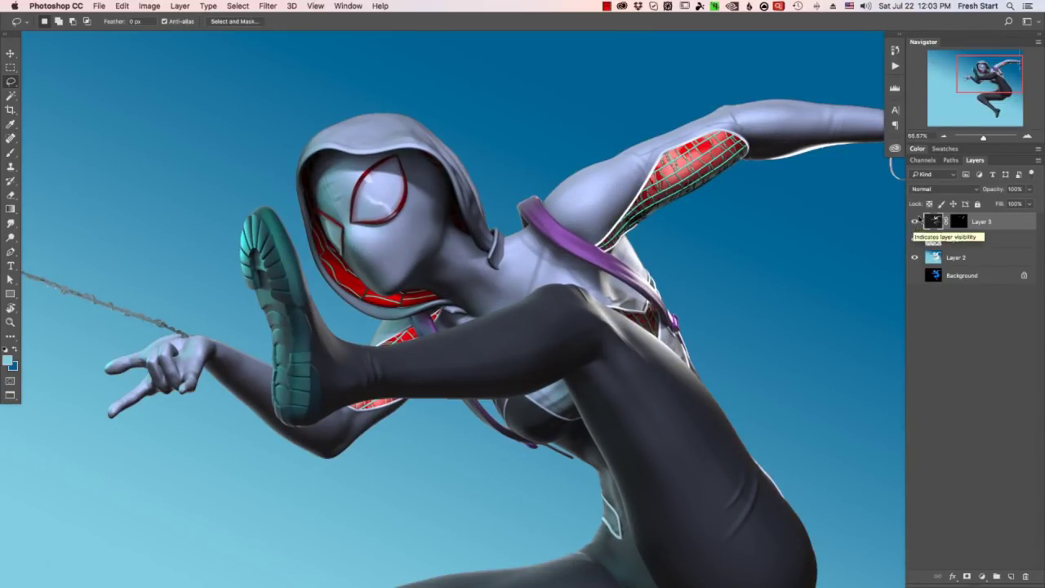
pyautogui.click(913, 227)
pyautogui.click(914, 227)
pyautogui.click(913, 228)
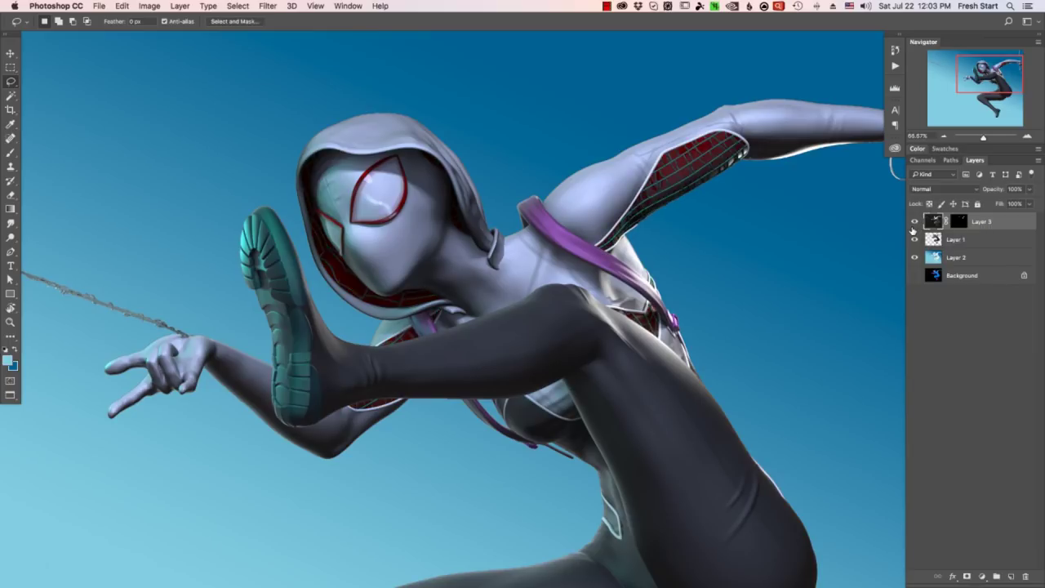
pyautogui.click(913, 228)
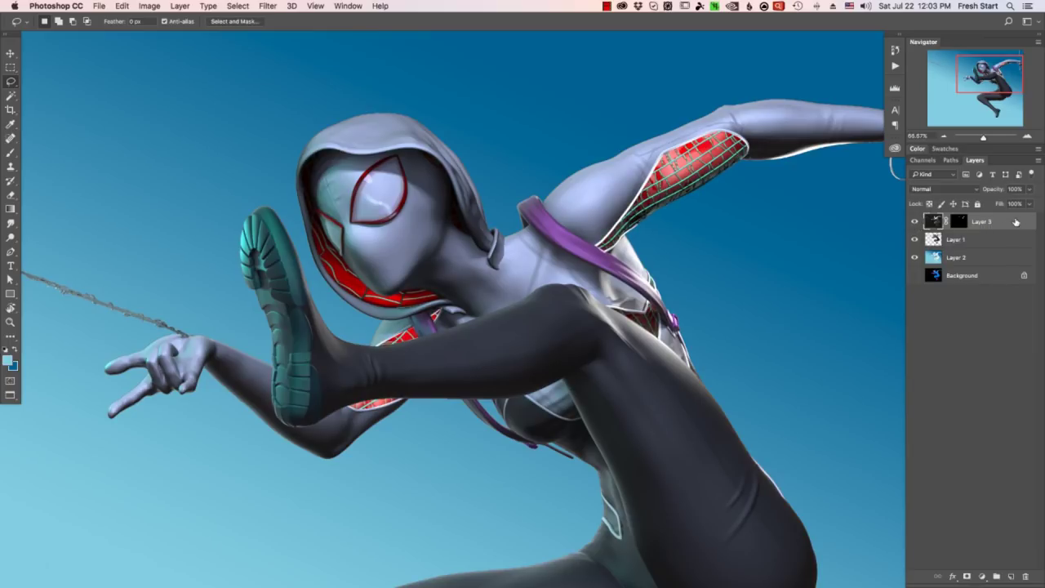
# Lower Layer 3's opacity to about 75% to soften the brighter hood lining and arm webbing
pyautogui.click(1029, 189)
pyautogui.moveTo(1030, 203); pyautogui.dragTo(1016, 203)
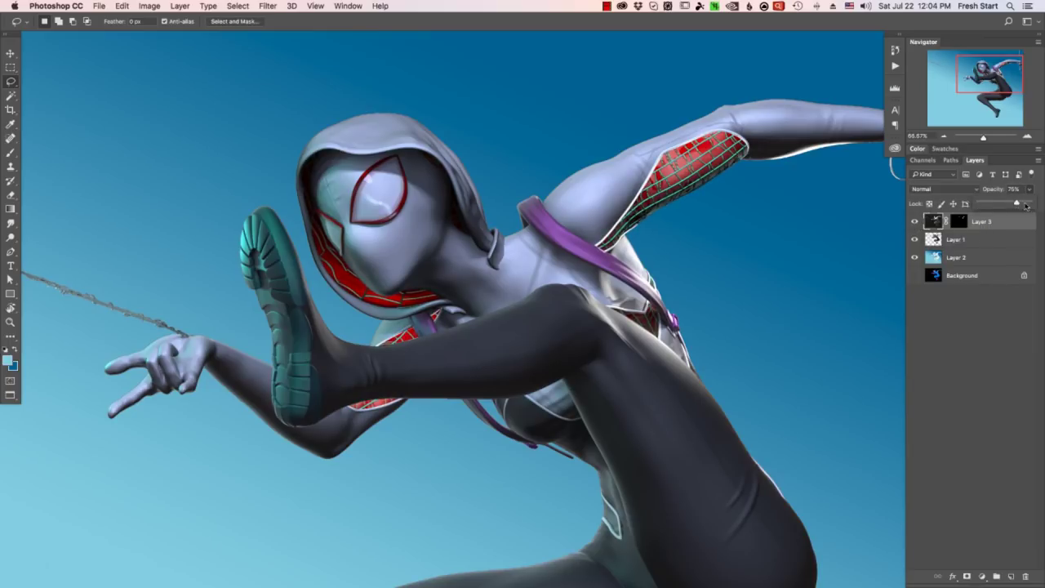
pyautogui.click(914, 222)
pyautogui.moveTo(1029, 189); pyautogui.dragTo(1024, 210)
pyautogui.click(1029, 232)
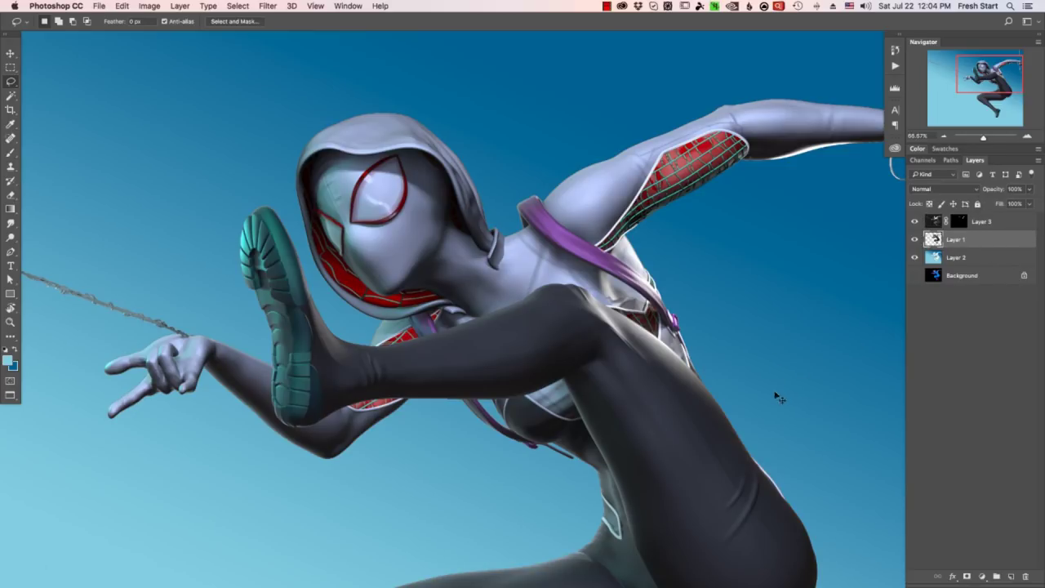
pyautogui.click(1011, 219)
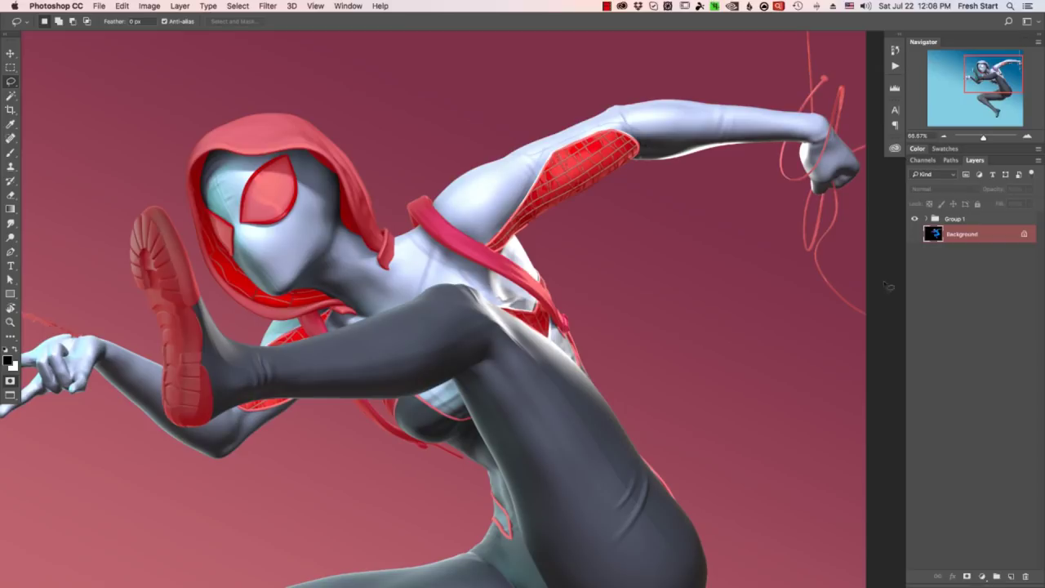
# Lasso the upper body, both arms and chest in the Quick Mask, exclude them, and turn the remaining dark legs into a selection
pyautogui.moveTo(764, 352); pyautogui.dragTo(688, 420)
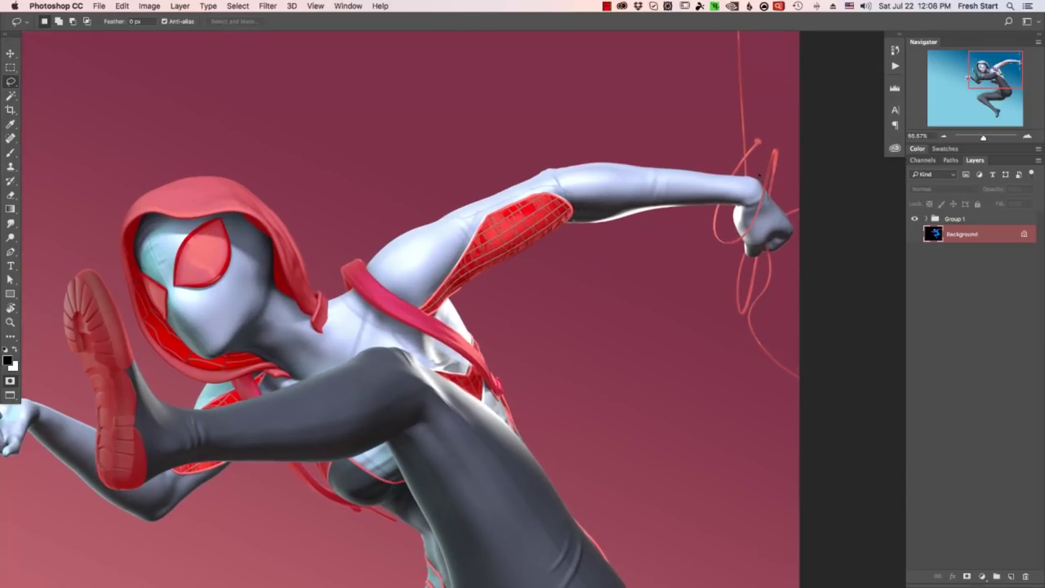
pyautogui.moveTo(781, 163)
pyautogui.mouseDown()
pyautogui.moveTo(549, 449)
pyautogui.moveTo(384, 347)
pyautogui.moveTo(274, 377)
pyautogui.moveTo(630, 34)
pyautogui.mouseUp()
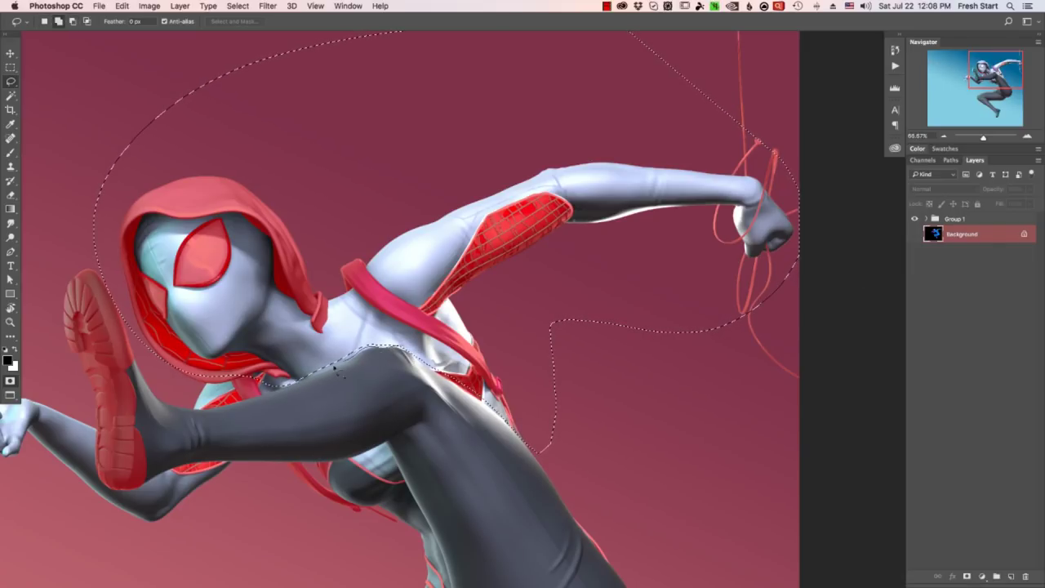
pyautogui.scroll(-5, 252, 400)
pyautogui.hscroll(-4, 252, 400)
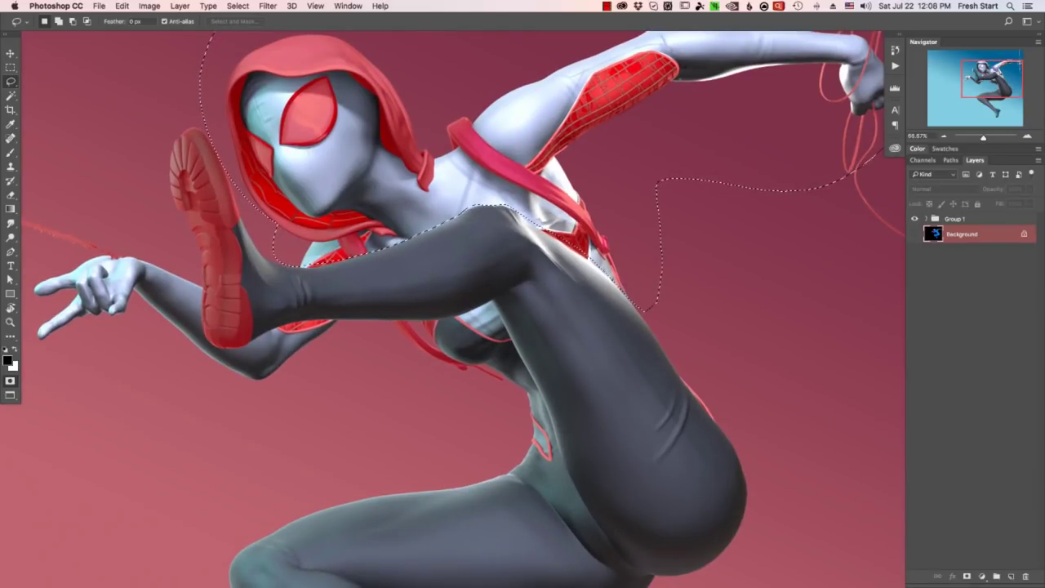
pyautogui.press('Tab')
pyautogui.press('Tab')
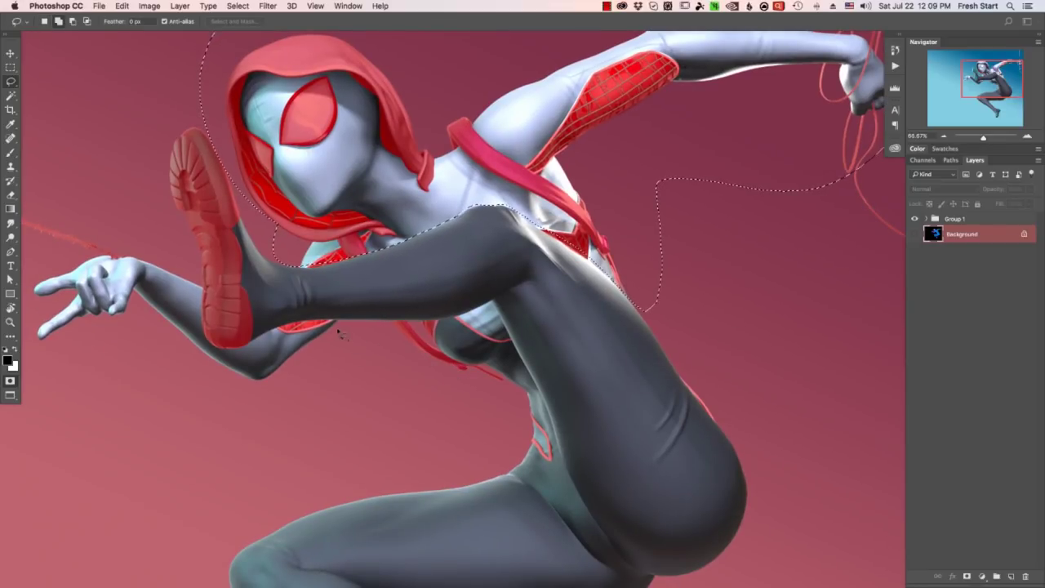
pyautogui.moveTo(244, 339)
pyautogui.mouseDown()
pyautogui.moveTo(33, 270)
pyautogui.moveTo(228, 457)
pyautogui.moveTo(367, 364)
pyautogui.moveTo(343, 327)
pyautogui.mouseUp()
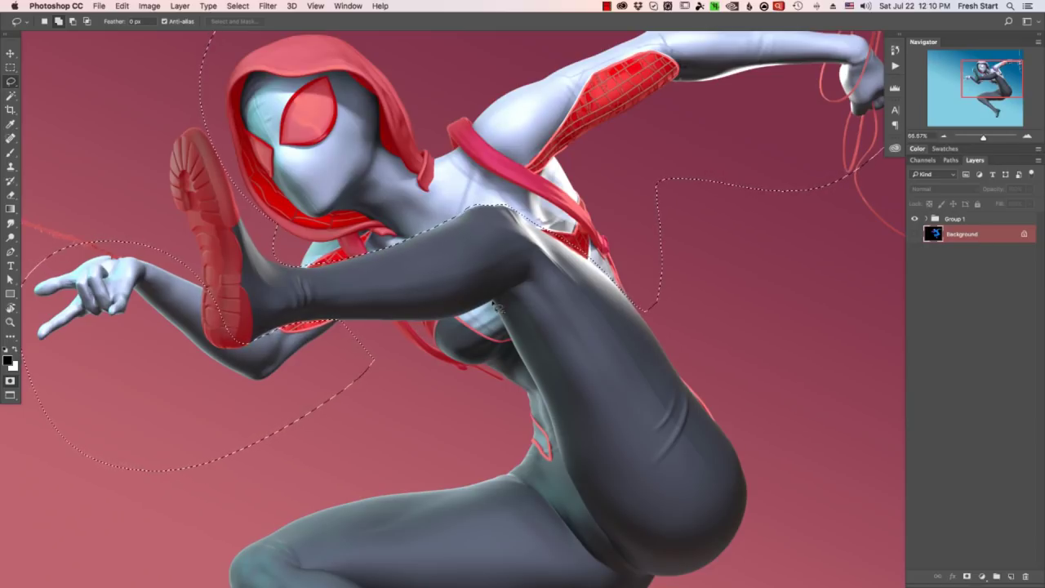
pyautogui.moveTo(494, 304)
pyautogui.mouseDown()
pyautogui.moveTo(511, 339)
pyautogui.moveTo(462, 319)
pyautogui.moveTo(494, 303)
pyautogui.mouseUp()
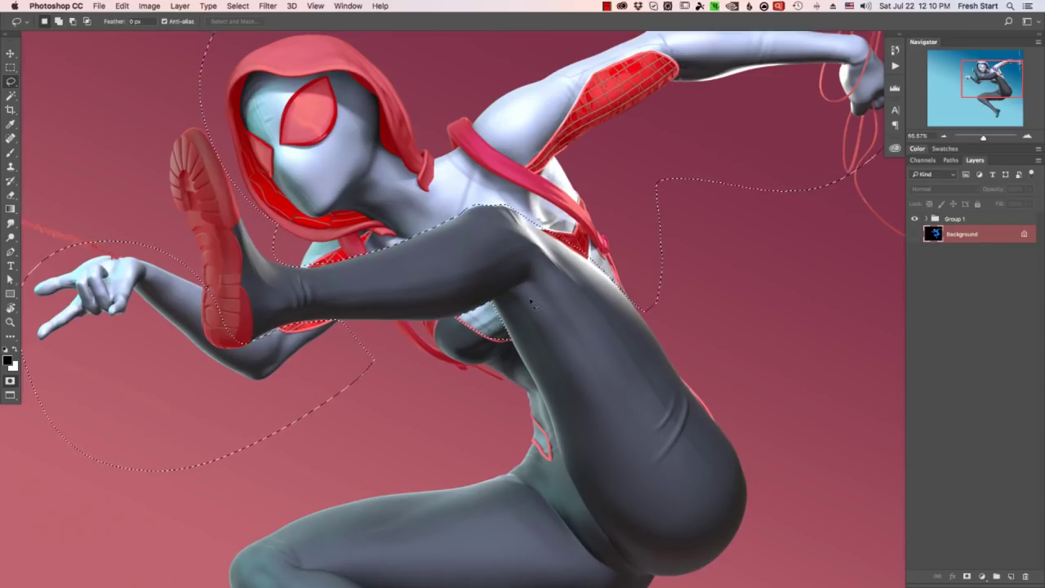
pyautogui.keyDown('alt'); pyautogui.scroll(-2, 530, 304); pyautogui.keyUp('alt')
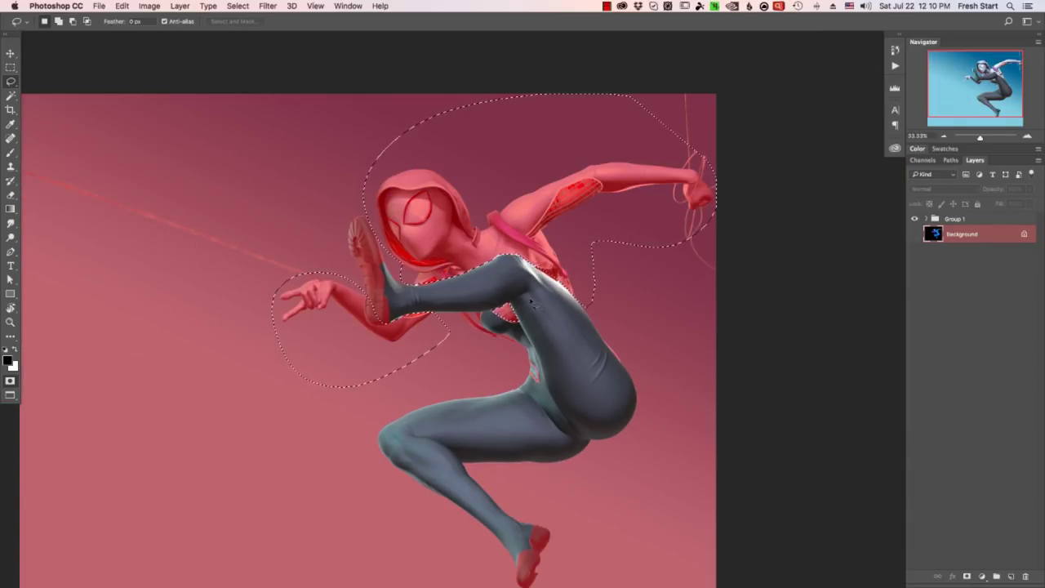
pyautogui.press('q')
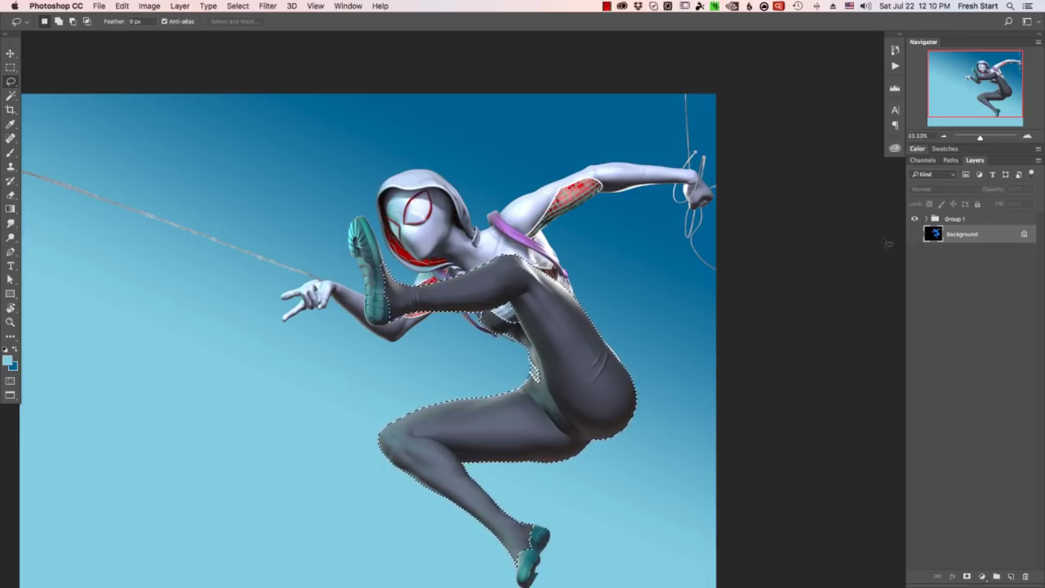
# Expand Group 1, add a Levels adjustment masked to the legs above Levels 1, and set its black input level to 32
pyautogui.keyDown('alt'); pyautogui.scroll(1, 632, 347); pyautogui.keyUp('alt')
pyautogui.click(927, 219)
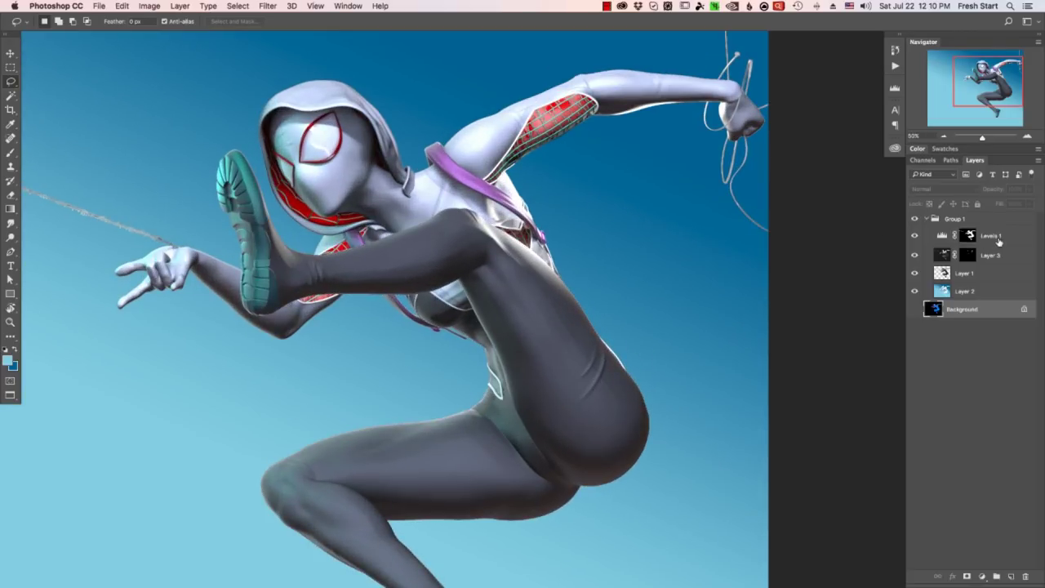
pyautogui.click(997, 238)
pyautogui.click(982, 575)
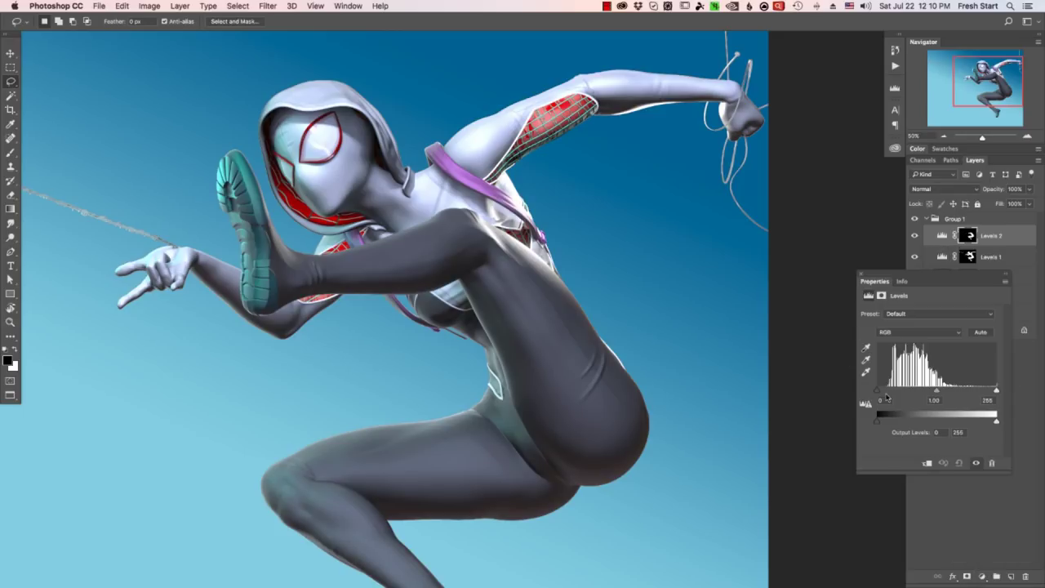
pyautogui.moveTo(878, 396); pyautogui.dragTo(895, 403)
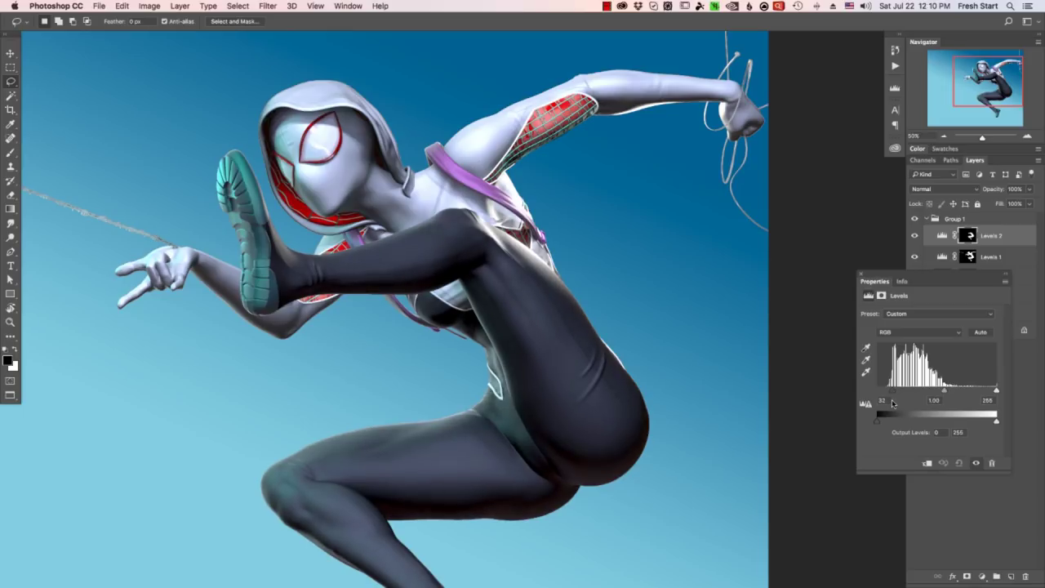
# Darken the legs by setting Levels 2's black input to 31 and midtone to 0.82, and check the figure upside down
pyautogui.moveTo(891, 394); pyautogui.dragTo(950, 393)
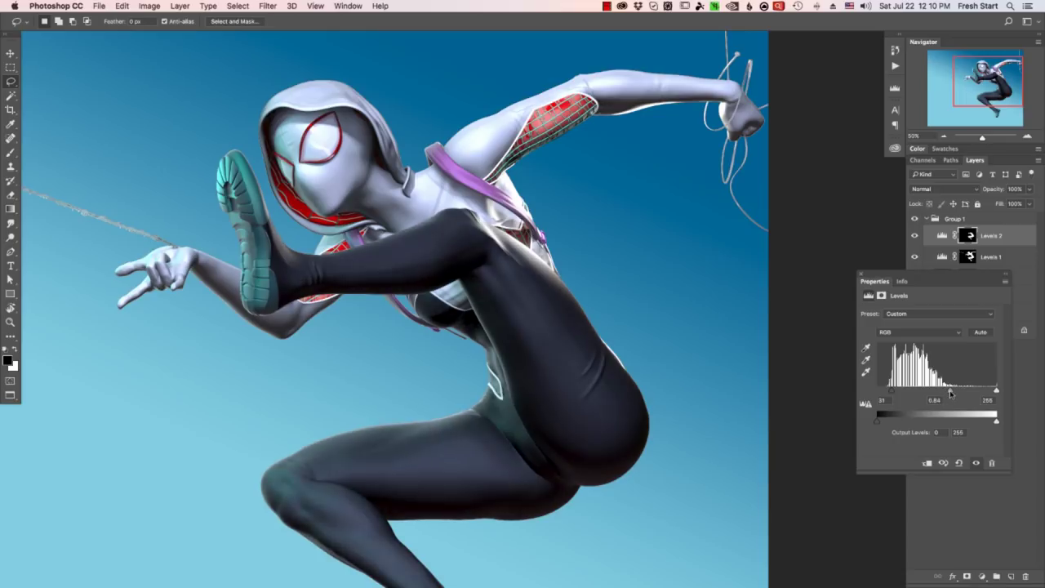
pyautogui.keyDown('alt'); pyautogui.scroll(-1, 520, 346); pyautogui.keyUp('alt')
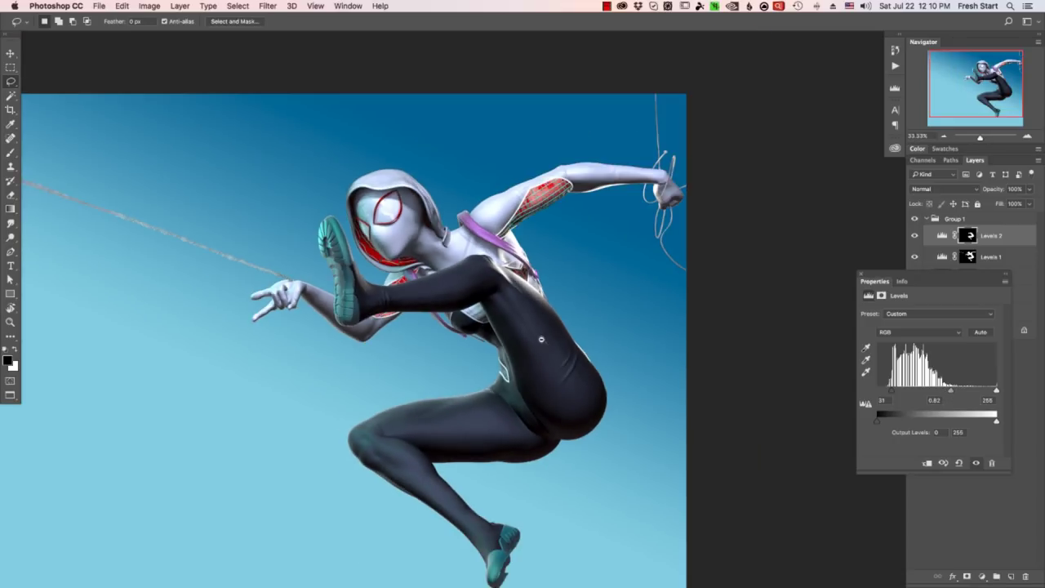
pyautogui.press('r')
pyautogui.keyDown('shift'); pyautogui.moveTo(588, 325); pyautogui.dragTo(378, 285); pyautogui.keyUp('shift')
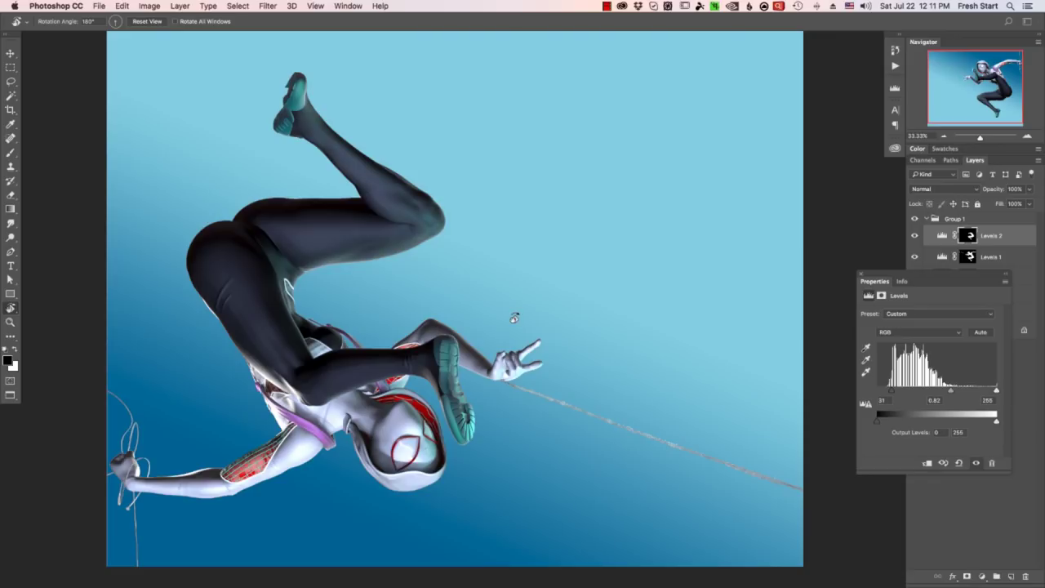
pyautogui.moveTo(514, 318); pyautogui.dragTo(715, 351)
pyautogui.press('super+equal')
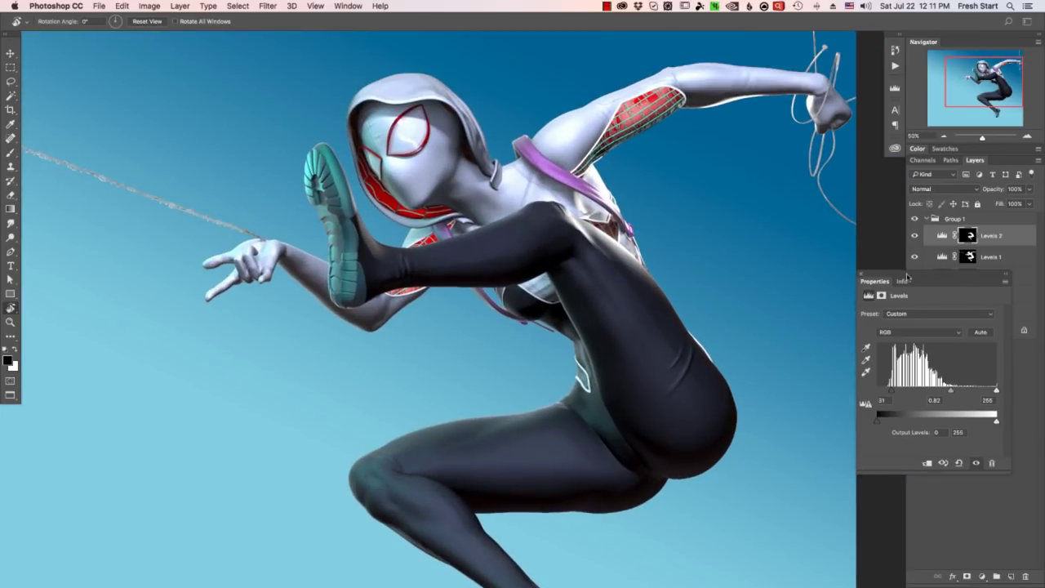
# Hide the blue background on Layer 2 and compare the legs with the Levels 2 adjustment hidden and shown
pyautogui.moveTo(906, 277); pyautogui.dragTo(830, 444)
pyautogui.click(914, 312)
pyautogui.click(914, 329)
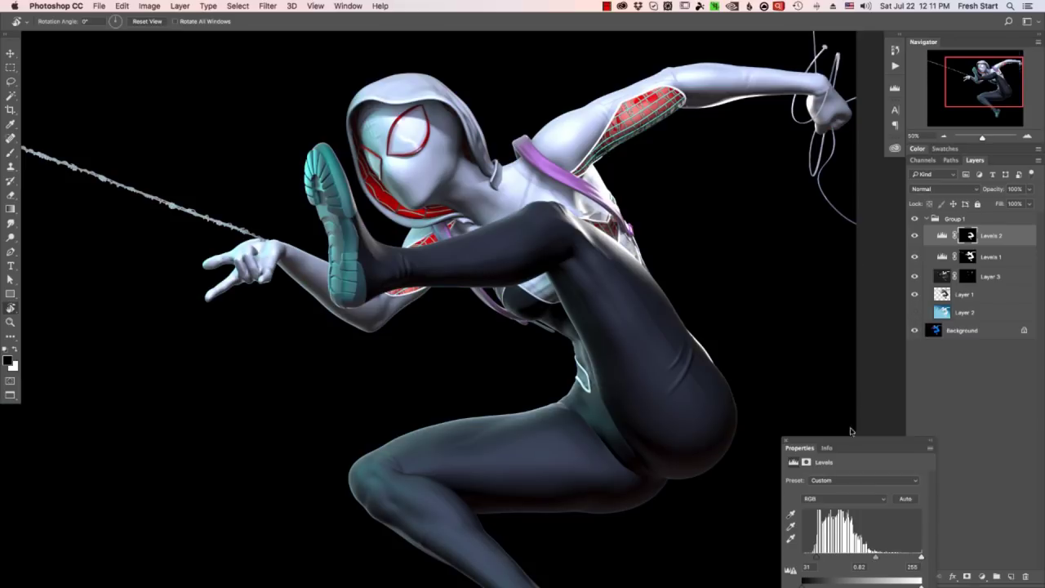
pyautogui.moveTo(692, 469); pyautogui.dragTo(668, 449)
pyautogui.click(914, 236)
pyautogui.click(914, 236)
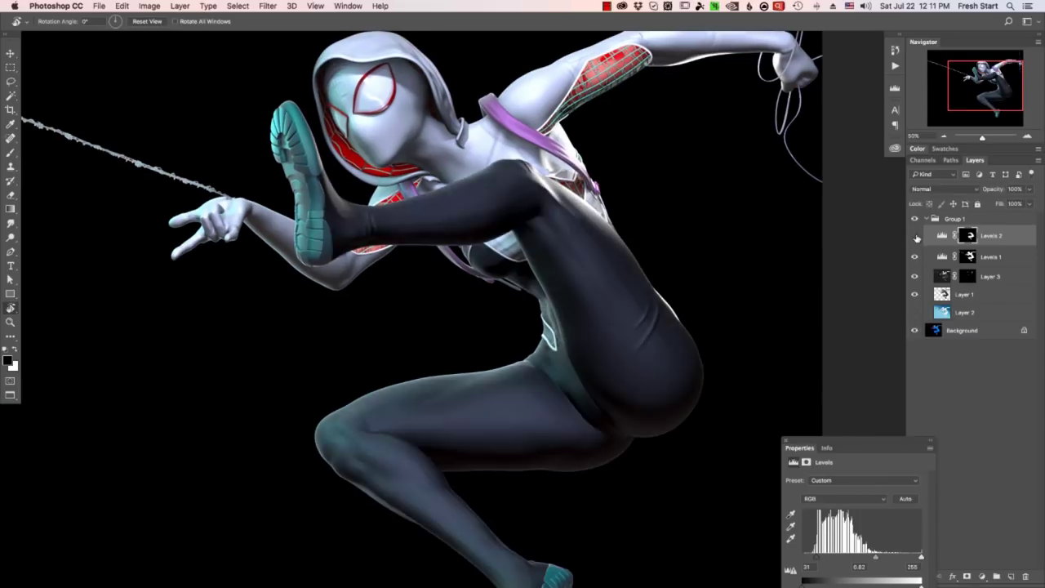
# Hide Levels 2 and compare the figure with Levels 1 and Layer 3 each hidden and shown
pyautogui.click(914, 236)
pyautogui.click(915, 236)
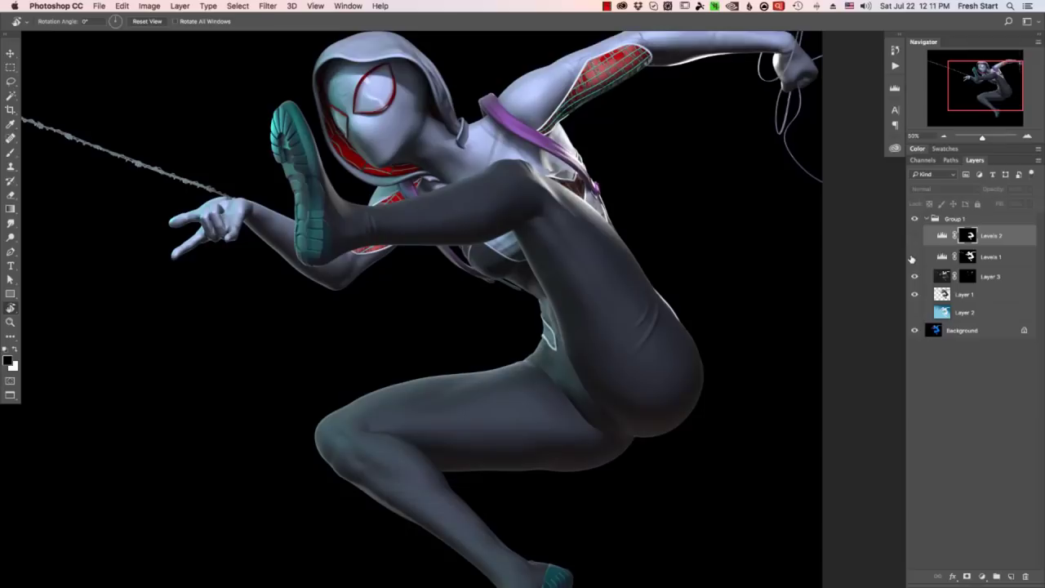
pyautogui.click(914, 278)
pyautogui.click(914, 277)
pyautogui.click(914, 257)
pyautogui.click(912, 238)
pyautogui.click(912, 237)
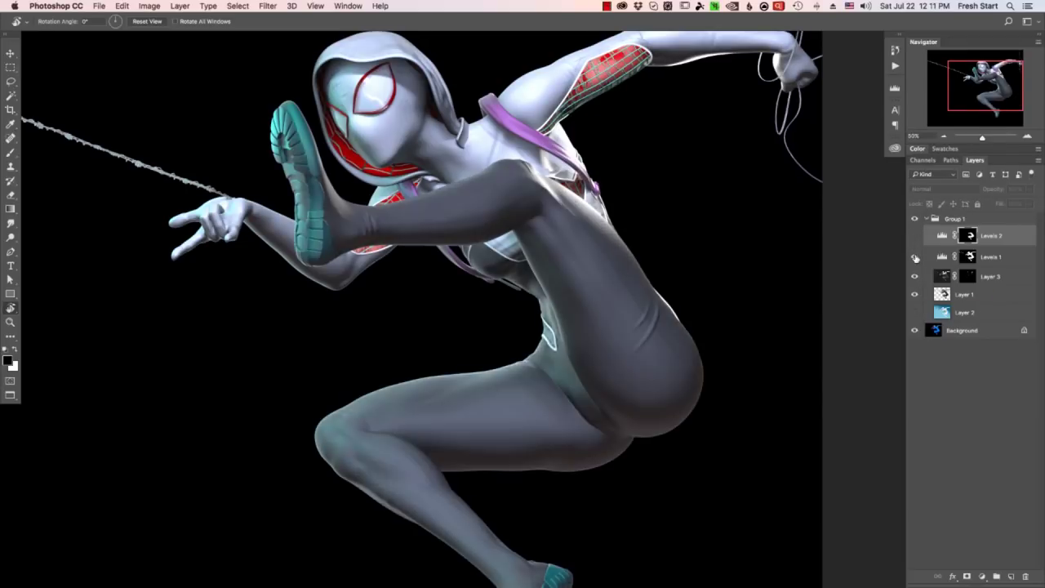
pyautogui.click(915, 258)
pyautogui.click(914, 258)
pyautogui.click(914, 258)
pyautogui.click(915, 257)
# Select the dark legs, fill them with black on the Levels 1 mask to exclude them, and show Levels 2 again
pyautogui.keyDown('super'); pyautogui.click(968, 258); pyautogui.keyUp('super')
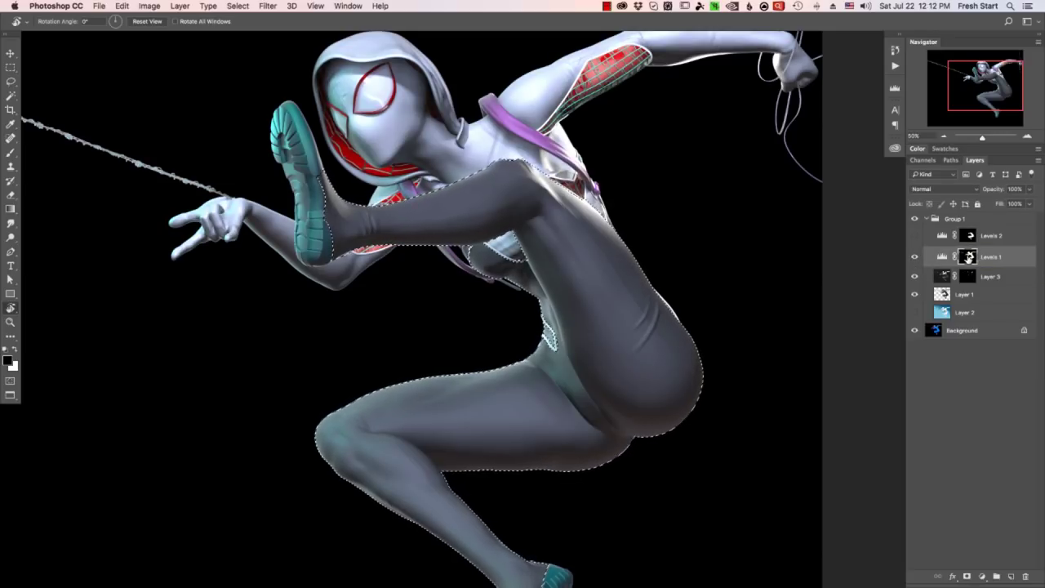
pyautogui.hotkey('alt', 'BackSpace')
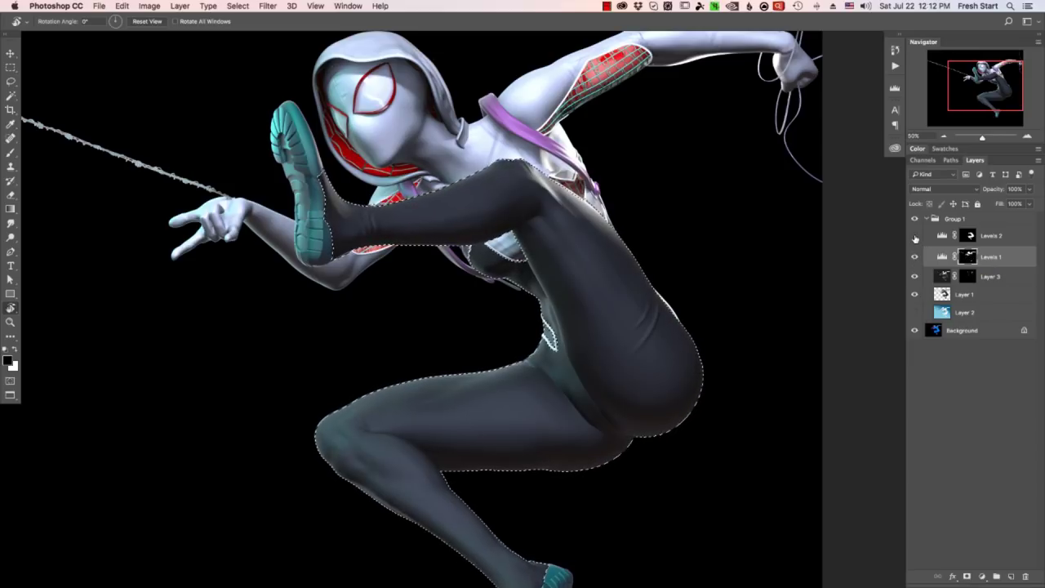
pyautogui.click(914, 236)
# Set Levels 2's input levels to black 13, midtone 1 and white 221, and deselect the legs
pyautogui.click(994, 236)
pyautogui.doubleClick(942, 235)
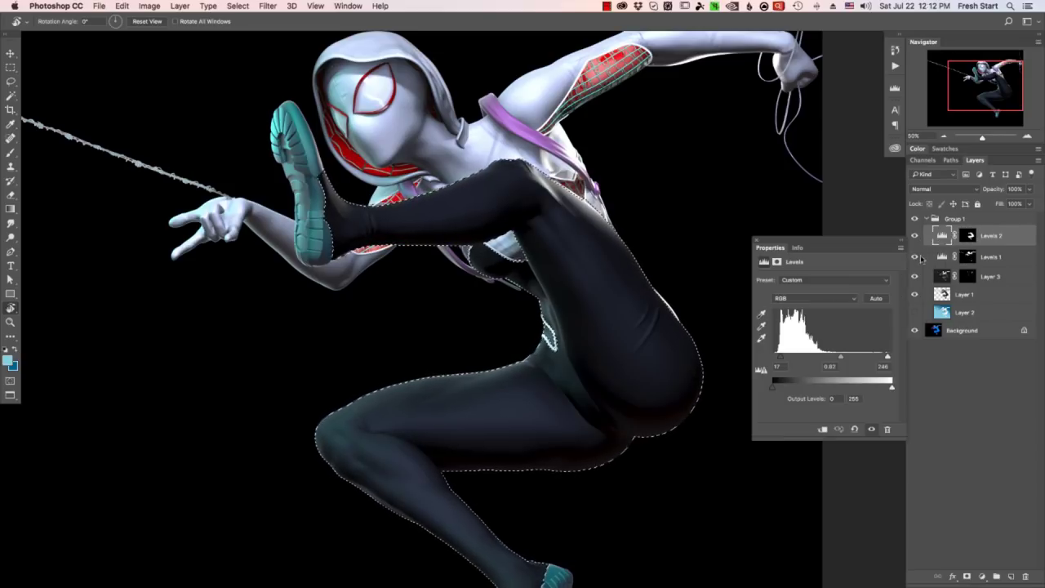
pyautogui.moveTo(845, 358); pyautogui.dragTo(832, 359)
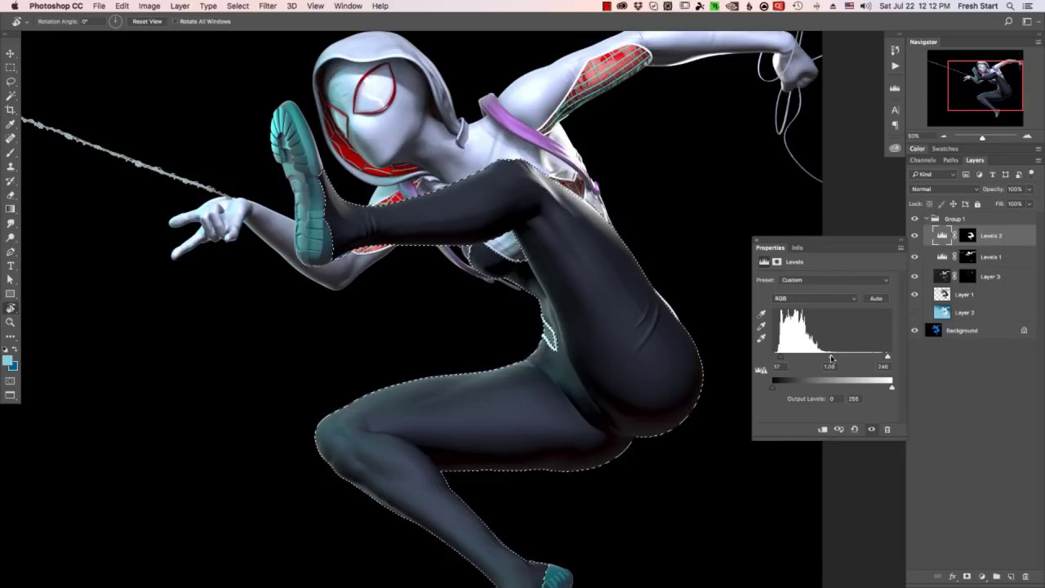
pyautogui.write('1')
pyautogui.press('Tab')
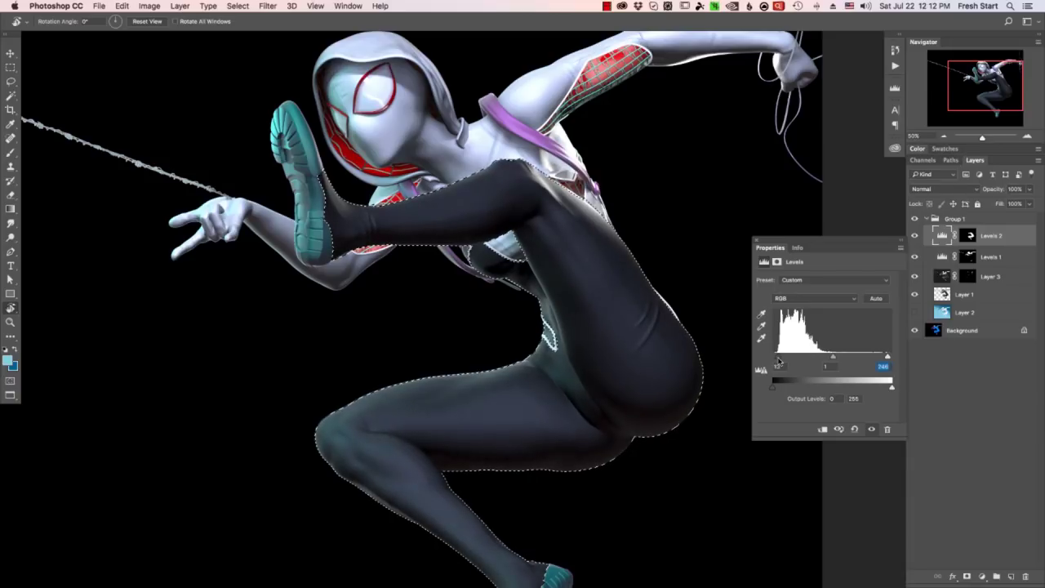
pyautogui.moveTo(887, 357); pyautogui.dragTo(876, 357)
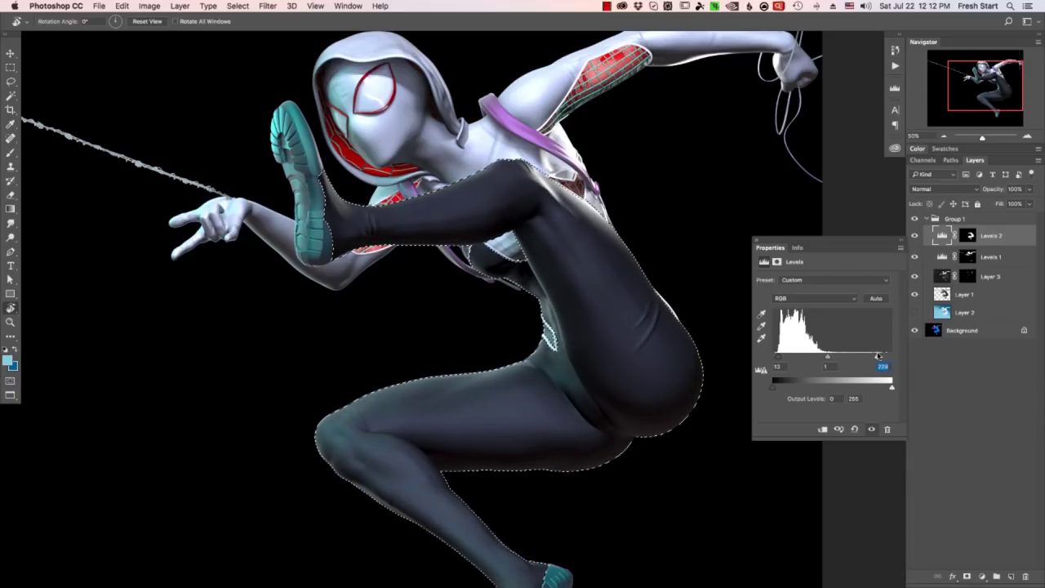
pyautogui.press('super+d')
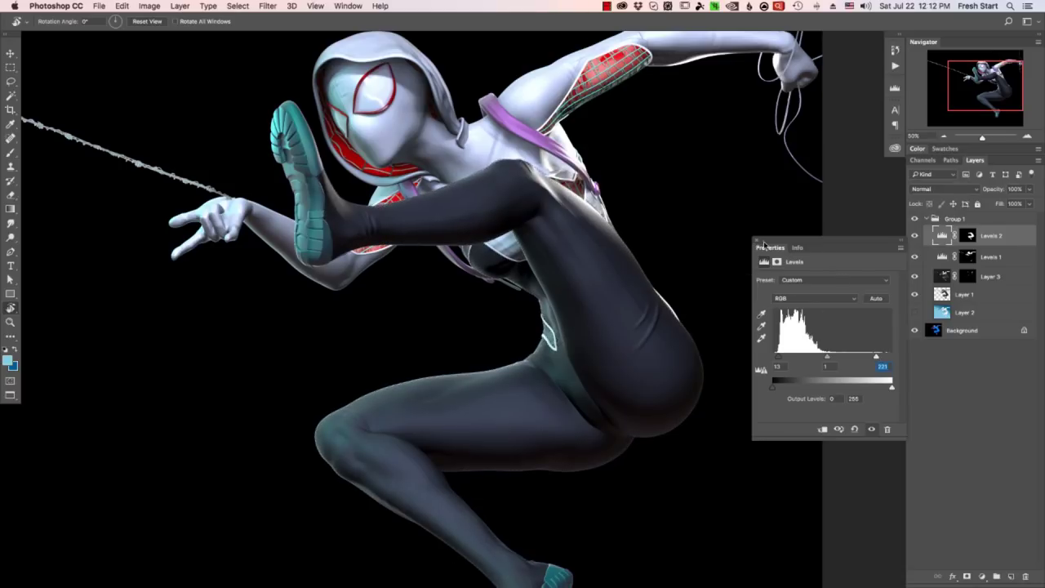
pyautogui.click(758, 242)
# Show the blue background on Layer 2 again and review the whole figure against it
pyautogui.press('super+minus')
pyautogui.click(915, 312)
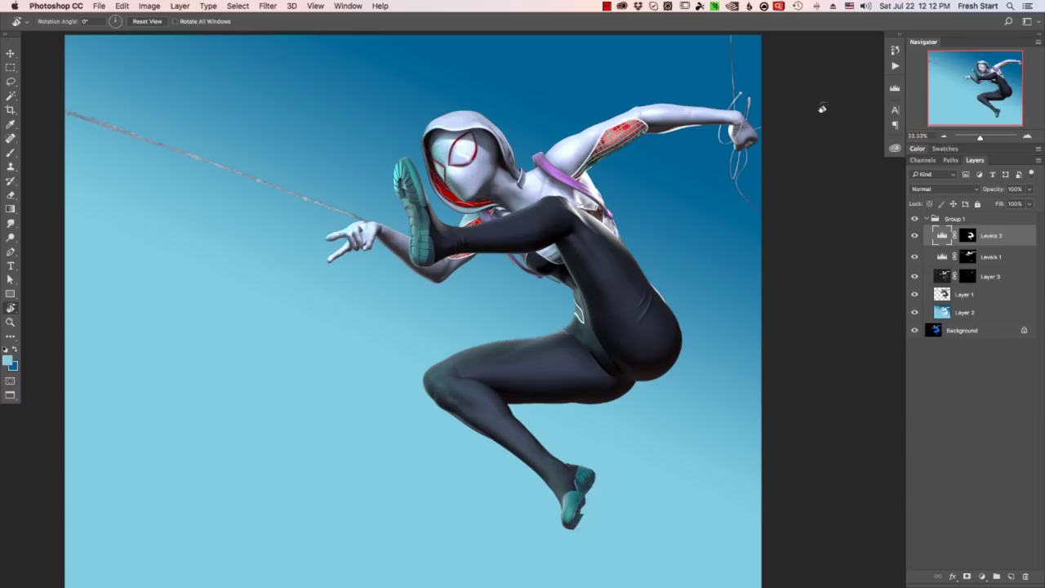
pyautogui.moveTo(628, 298); pyautogui.dragTo(639, 316)
pyautogui.moveTo(626, 421); pyautogui.dragTo(648, 372)
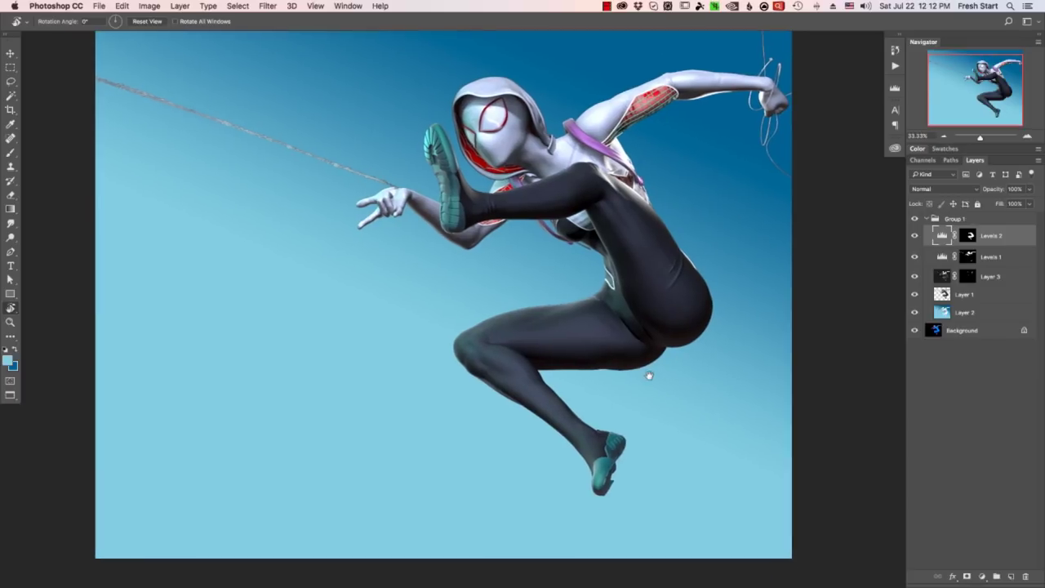
# Create a new layer above Layer 2 and lasso the gap in the sole of the lower shoe
pyautogui.click(989, 313)
pyautogui.click(1010, 577)
pyautogui.keyDown('alt'); pyautogui.scroll(3, 589, 483); pyautogui.keyUp('alt')
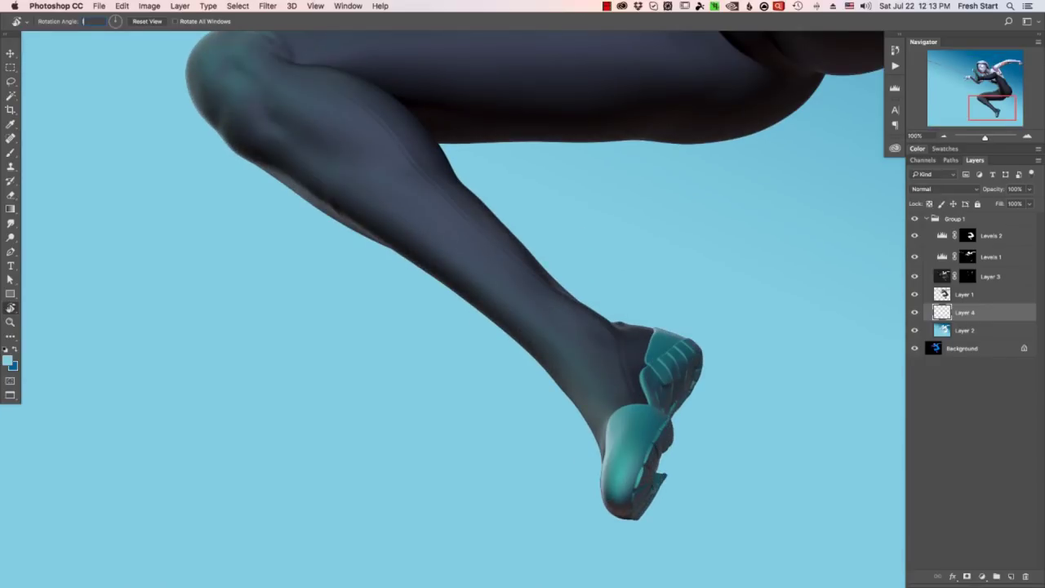
pyautogui.press('l')
pyautogui.press('Return')
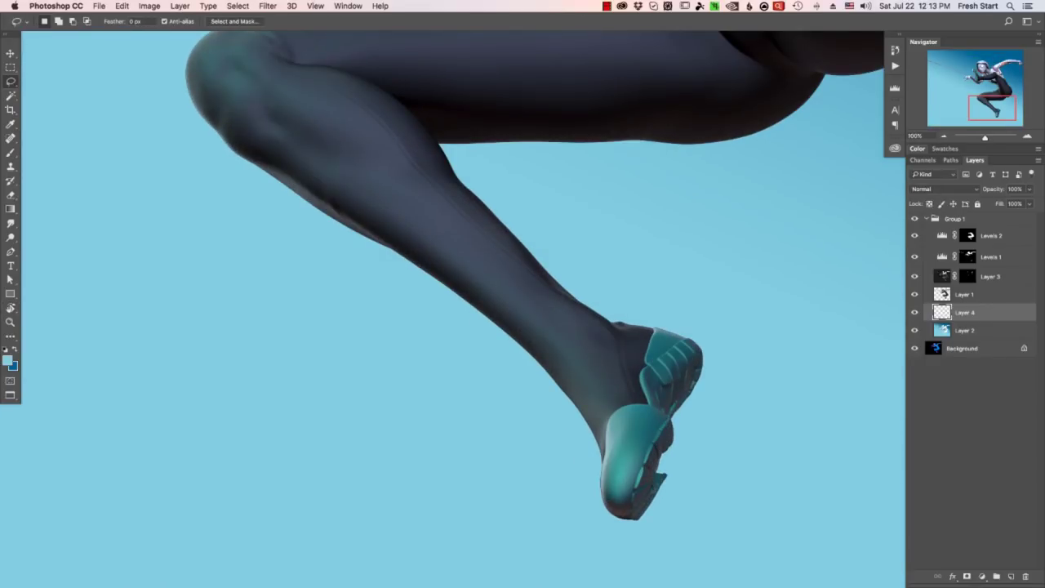
pyautogui.moveTo(650, 493); pyautogui.dragTo(657, 442)
# Fill the lassoed gap on Layer 4 with a dark grey sampled from the shoe sole, and deselect it
pyautogui.press('i')
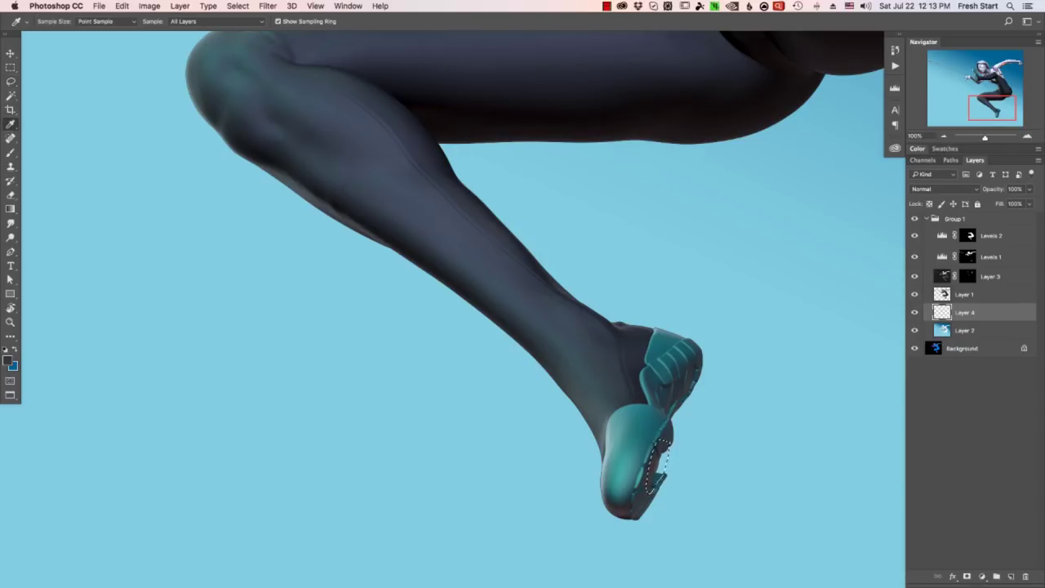
pyautogui.hotkey('alt', 'BackSpace')
pyautogui.click(687, 473)
pyautogui.press('super+d')
pyautogui.keyDown('super'); pyautogui.click(674, 493); pyautogui.keyUp('super')
pyautogui.keyDown('super'); pyautogui.click(675, 493); pyautogui.keyUp('super')
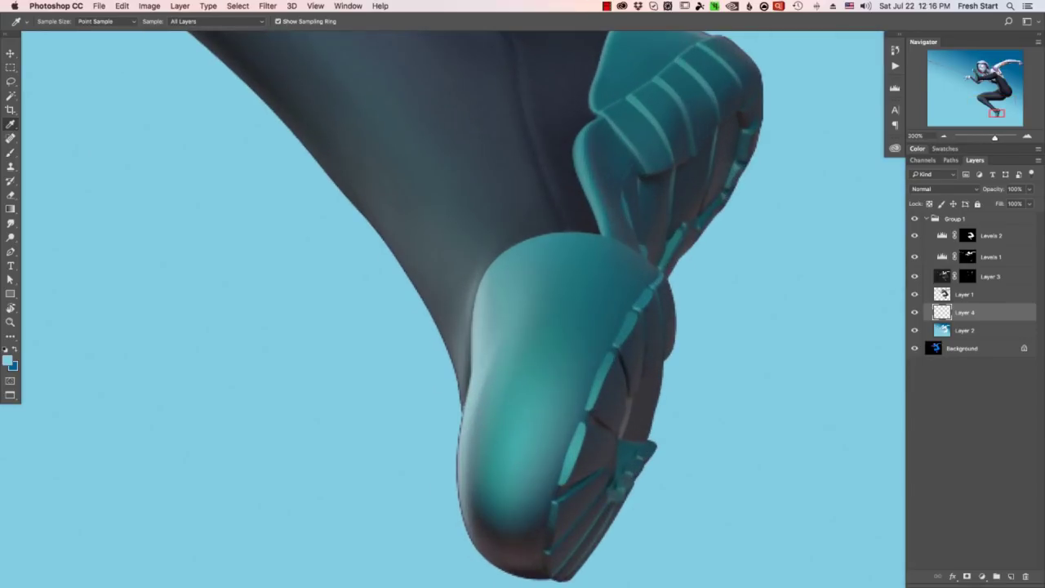
# On Layer 1, lasso the teal patch beside the sole gap and fill it with a dark tone sampled with the layers above hidden
pyautogui.click(965, 295)
pyautogui.press('l')
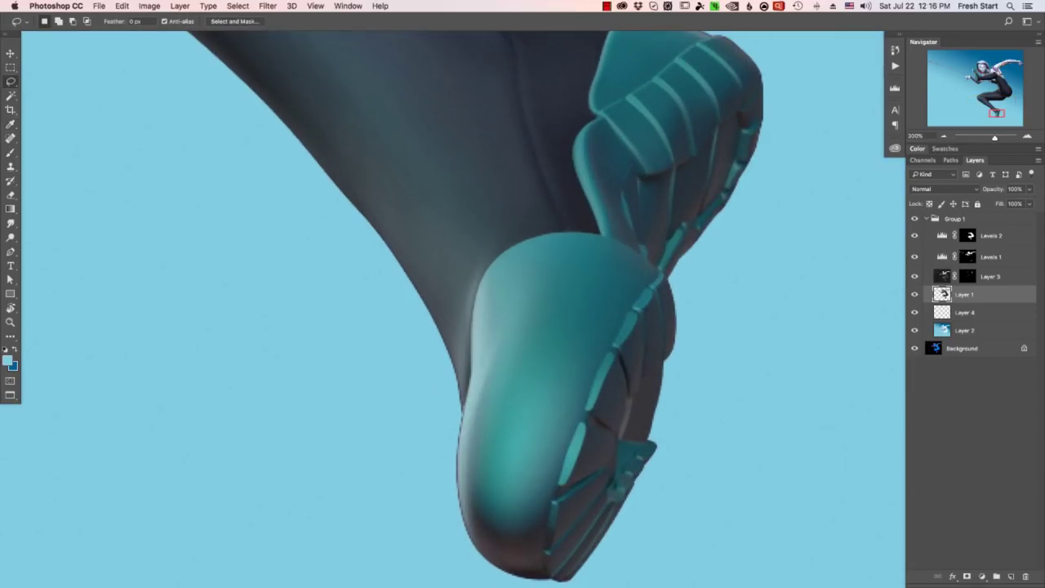
pyautogui.moveTo(646, 439); pyautogui.dragTo(640, 415)
pyautogui.press('Delete')
pyautogui.press('i')
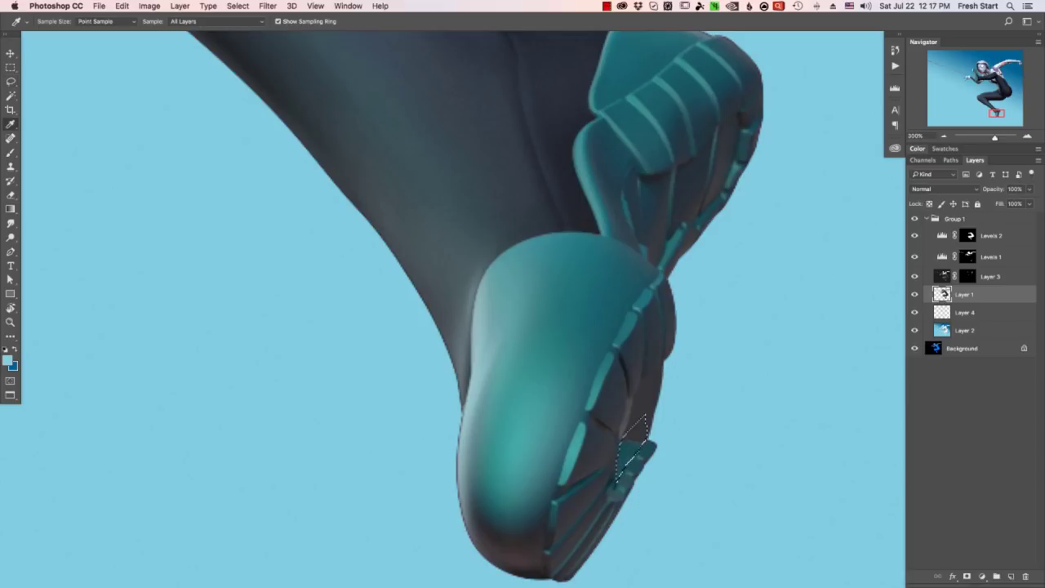
pyautogui.click(638, 408)
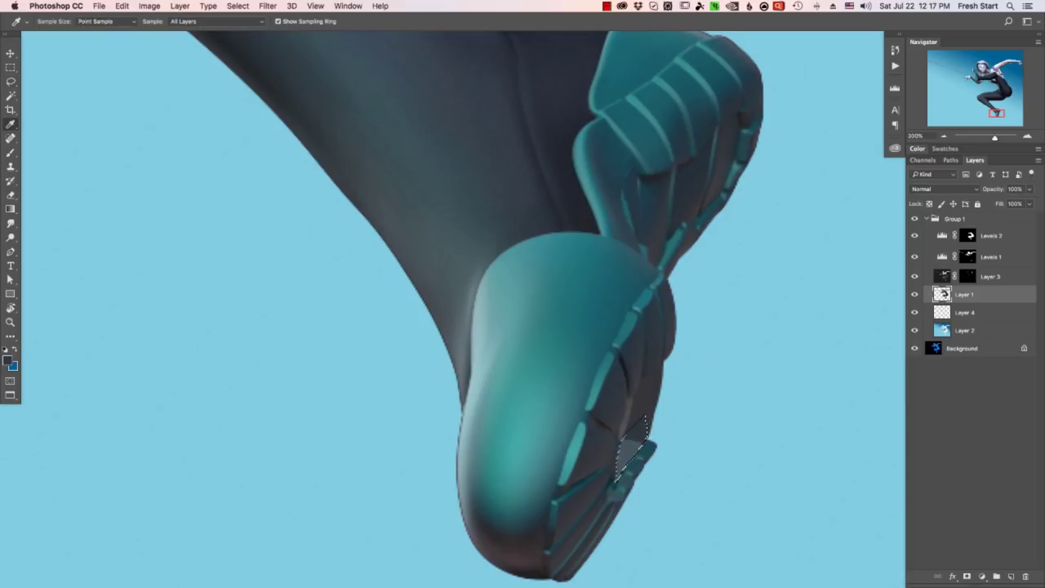
pyautogui.moveTo(914, 236); pyautogui.dragTo(915, 277)
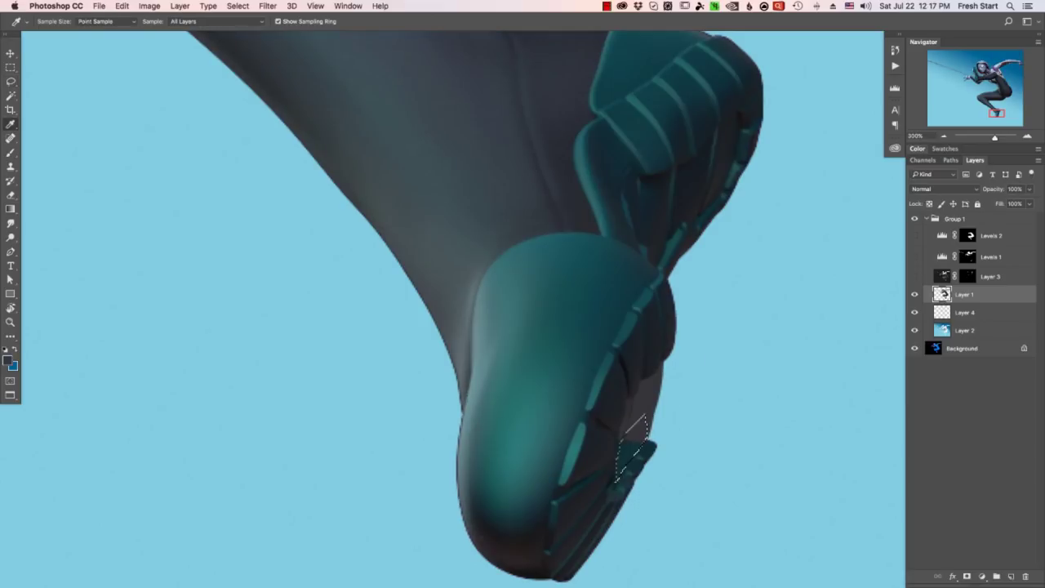
pyautogui.click(610, 408)
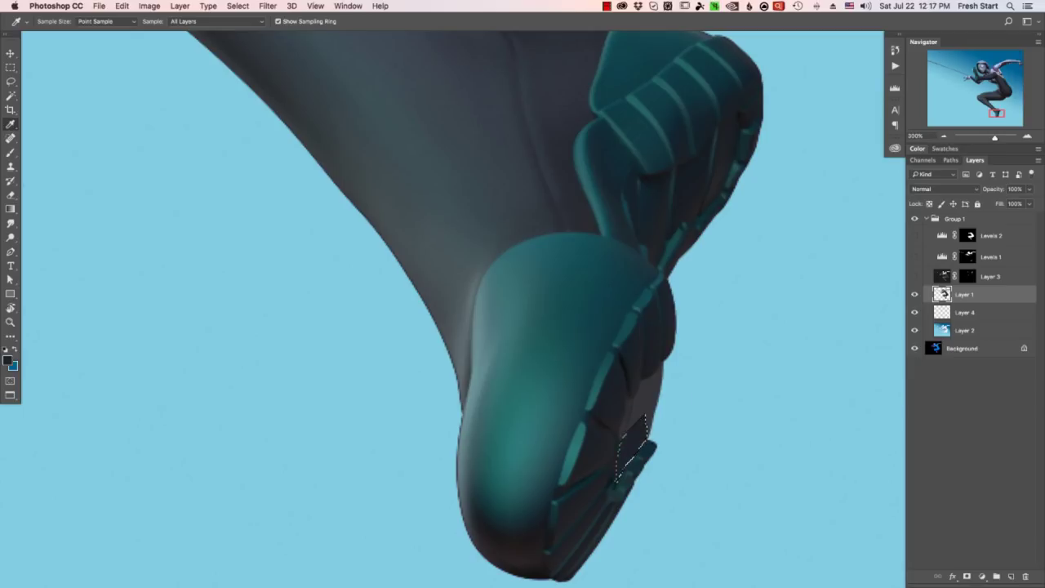
# Refill the sole gap on Layer 4 with the same dark tone, keeping transparent pixels locked, and deselect
pyautogui.click(965, 312)
pyautogui.hotkey('alt', 'BackSpace')
pyautogui.hotkey('alt', 'BackSpace')
pyautogui.press('super+d')
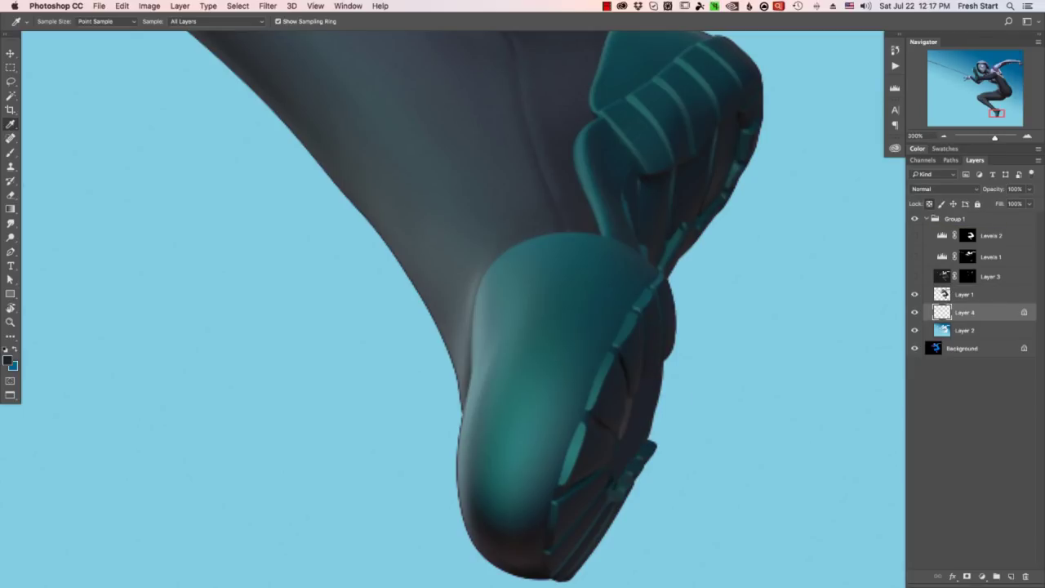
# Merge Layer 4 into Layer 1 and show Layer 3, Levels 1 and Levels 2 again
pyautogui.click(965, 295)
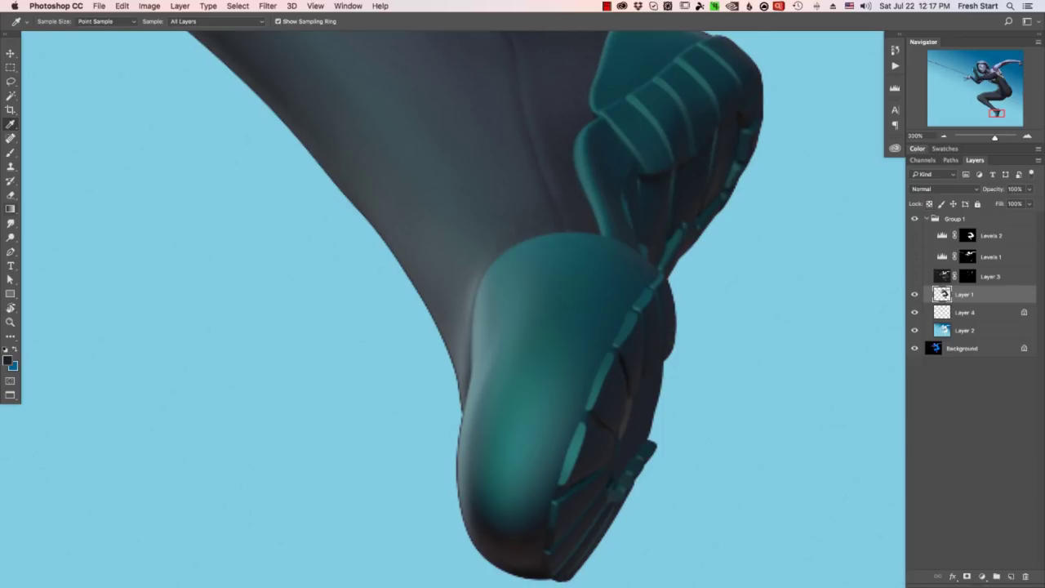
pyautogui.click(10, 223)
pyautogui.press('[')
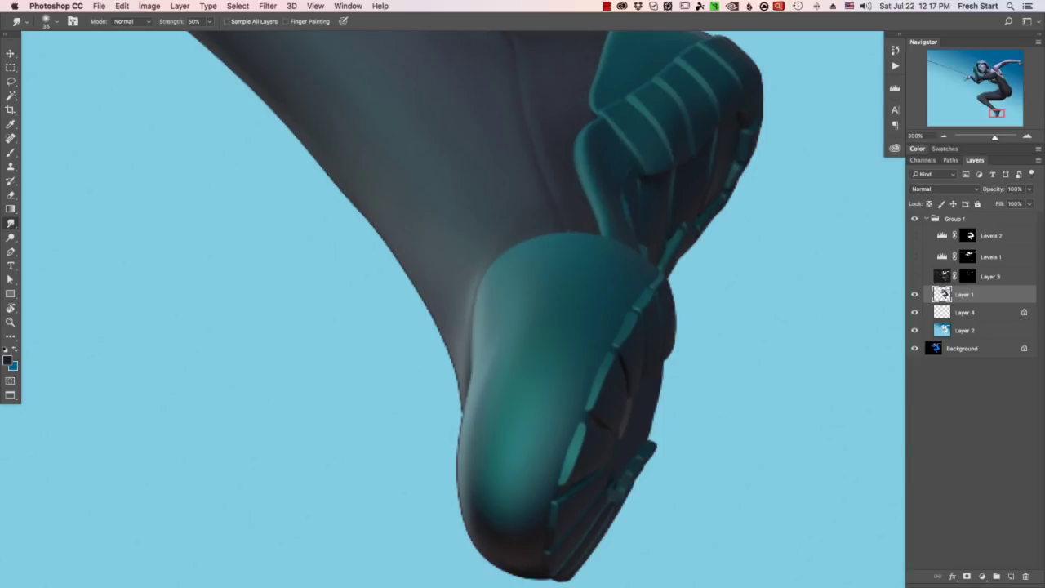
pyautogui.keyDown('shift'); pyautogui.click(965, 312); pyautogui.keyUp('shift')
pyautogui.press('super+e')
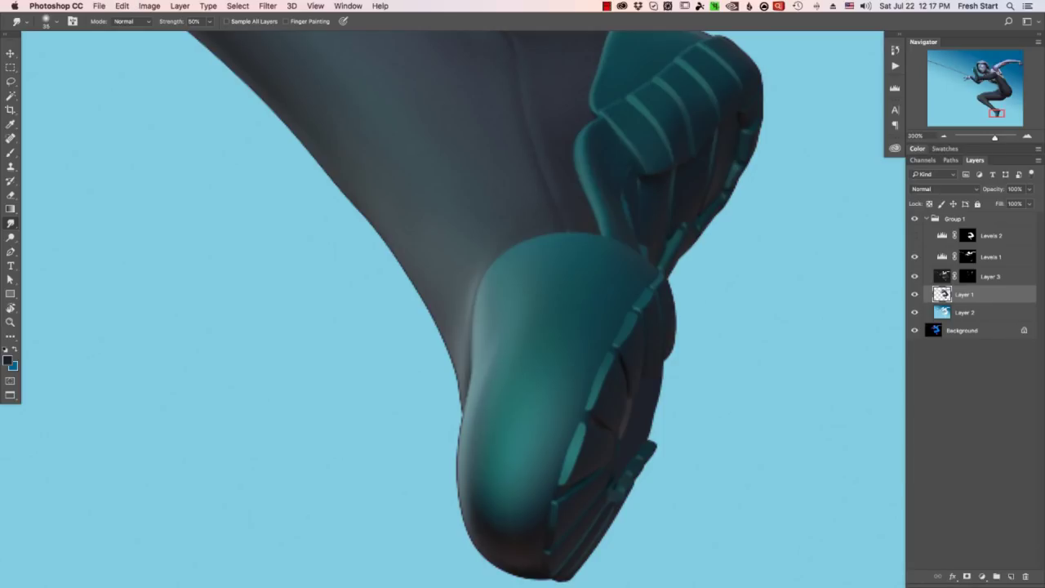
pyautogui.click(915, 235)
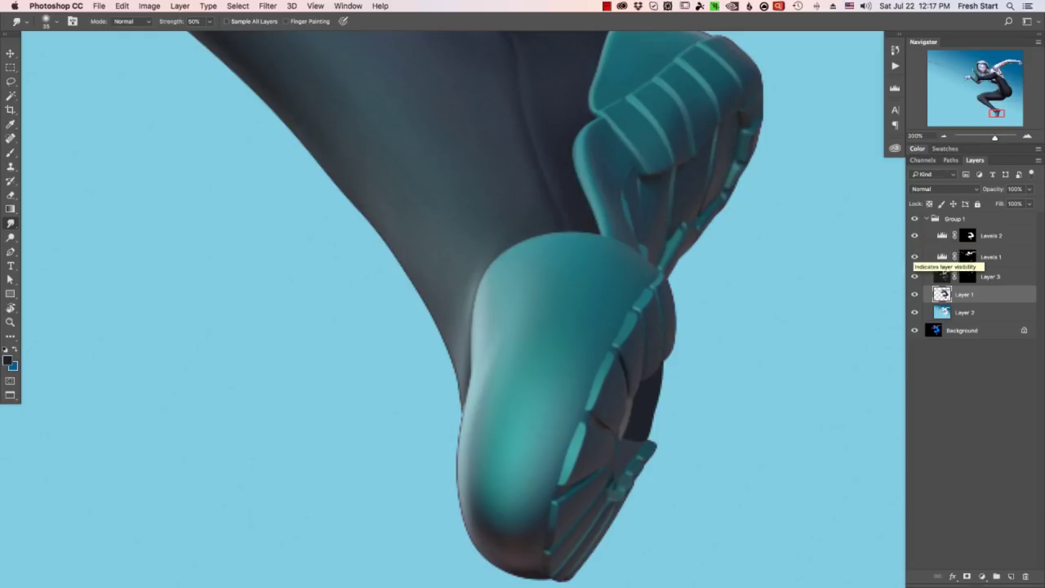
pyautogui.click(914, 256)
pyautogui.click(914, 257)
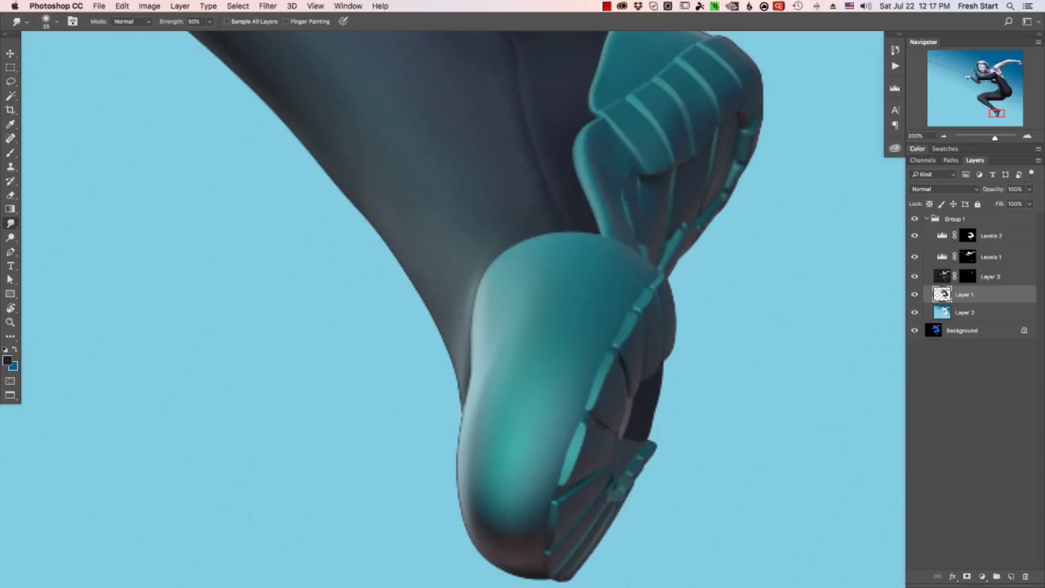
# Lasso the sole gap on the Levels 1 mask, show the mask as a red overlay, and fill the selection with black
pyautogui.click(990, 257)
pyautogui.press('l')
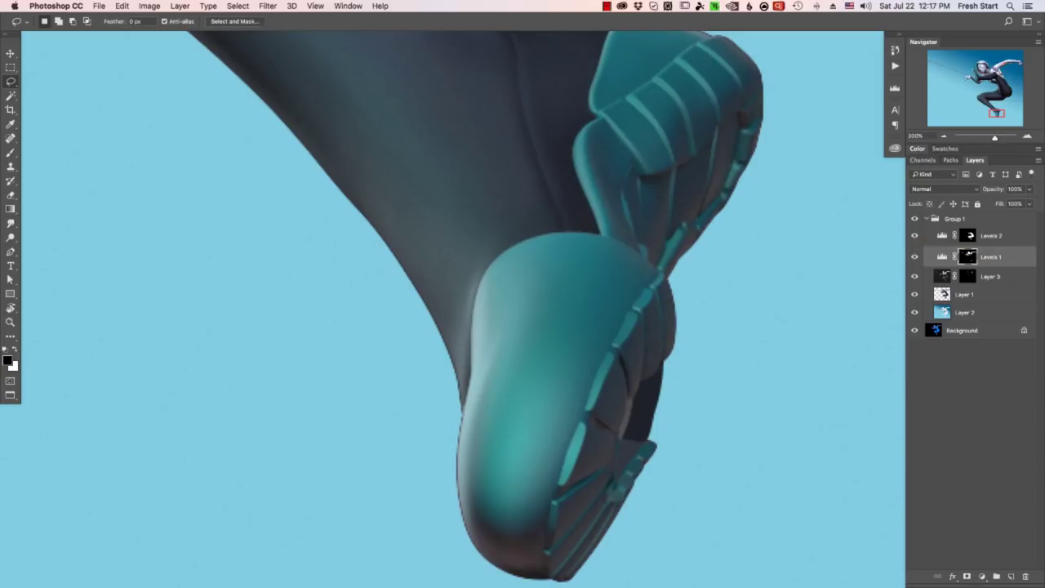
pyautogui.moveTo(648, 438); pyautogui.dragTo(627, 468)
pyautogui.moveTo(639, 395); pyautogui.dragTo(646, 383)
pyautogui.click(922, 160)
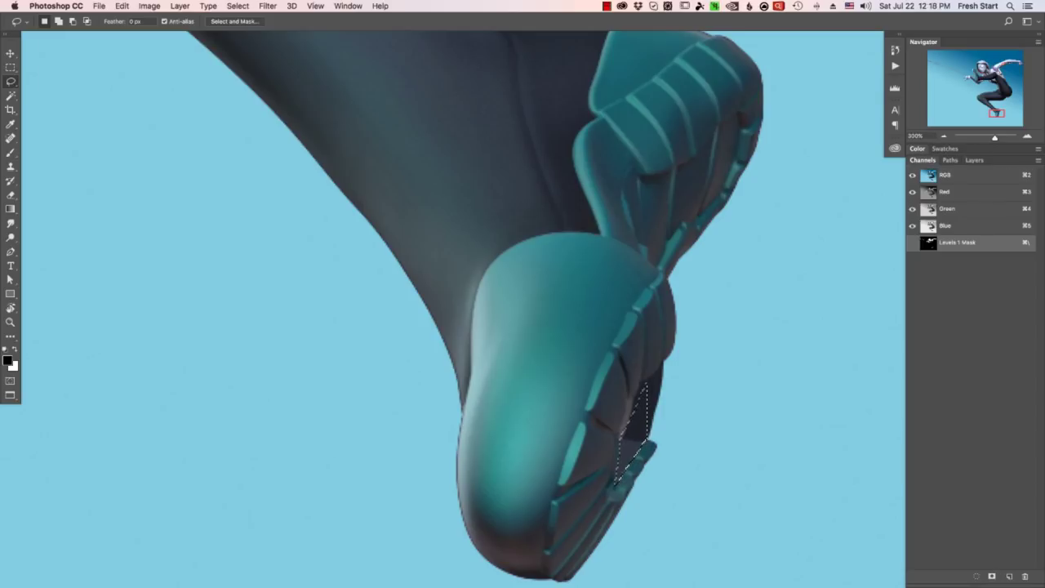
pyautogui.press('\\')
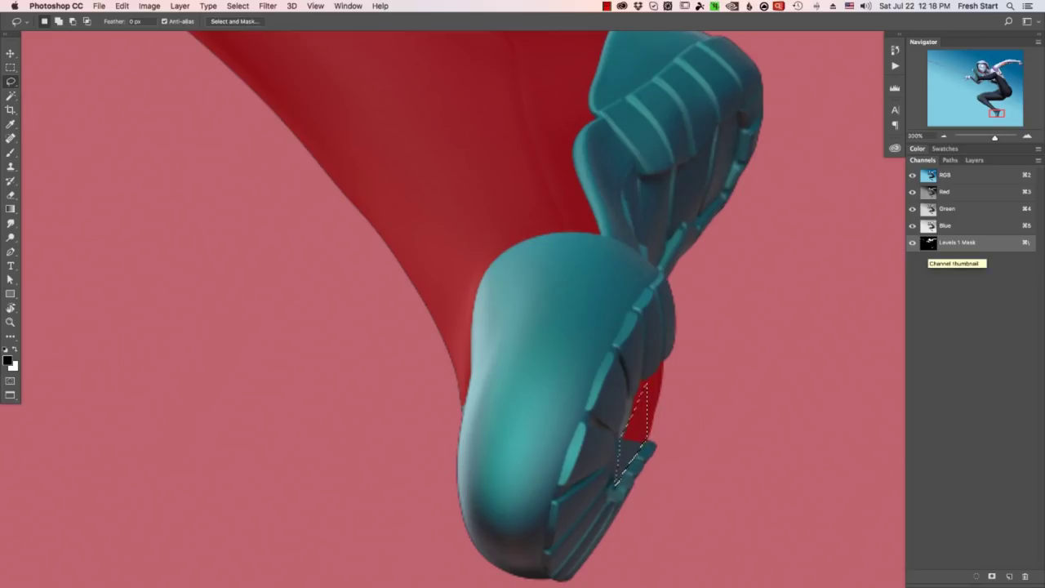
pyautogui.hotkey('alt', 'BackSpace')
pyautogui.press('super+d')
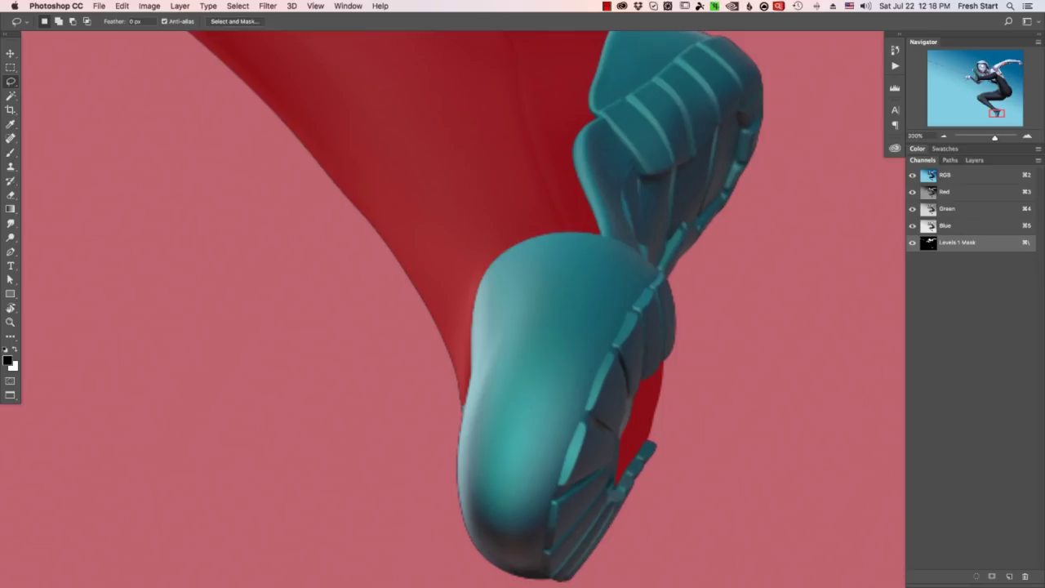
# Lasso the whole sole gap area, fill it with white on the Levels 1 mask, deselect, and return to the RGB view
pyautogui.moveTo(637, 425); pyautogui.dragTo(627, 474)
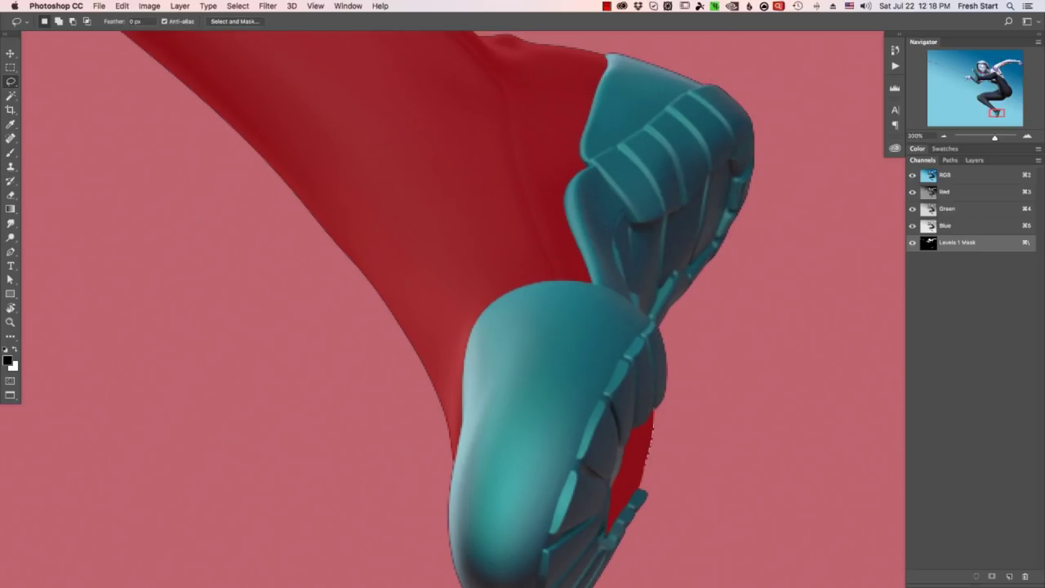
pyautogui.moveTo(627, 525); pyautogui.dragTo(627, 390)
pyautogui.press('x')
pyautogui.press('shift')
pyautogui.press('shift')
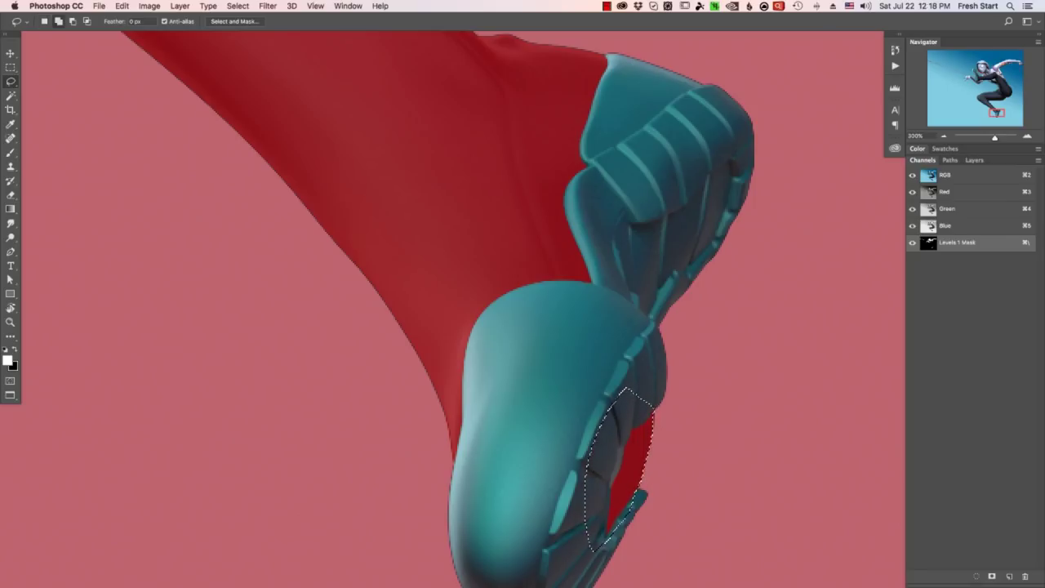
pyautogui.keyDown('shift'); pyautogui.moveTo(648, 450); pyautogui.dragTo(613, 480); pyautogui.keyUp('shift')
pyautogui.hotkey('alt', 'BackSpace')
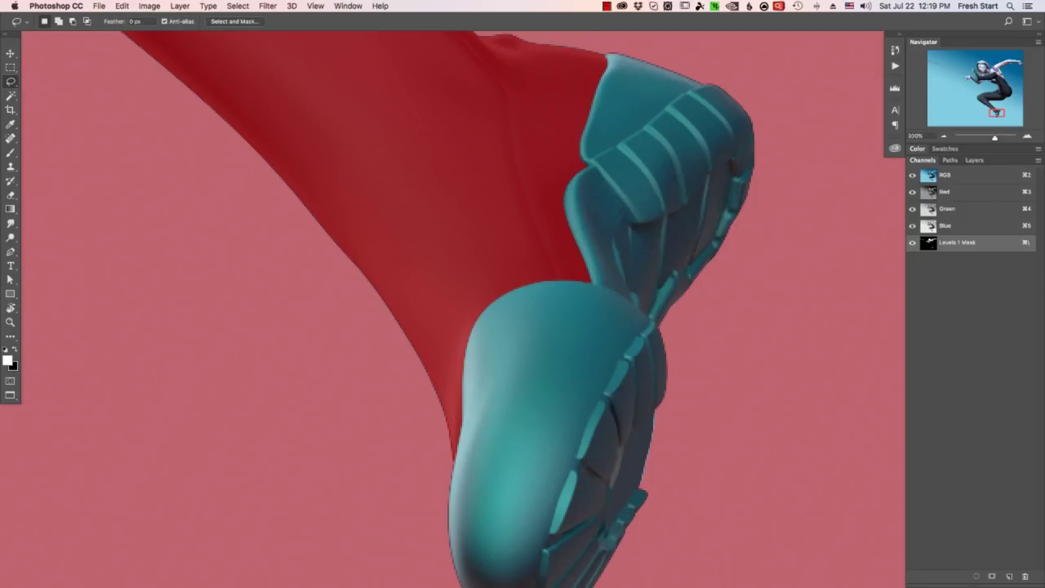
pyautogui.press('Tab')
pyautogui.press('Tab')
pyautogui.press('super+2')
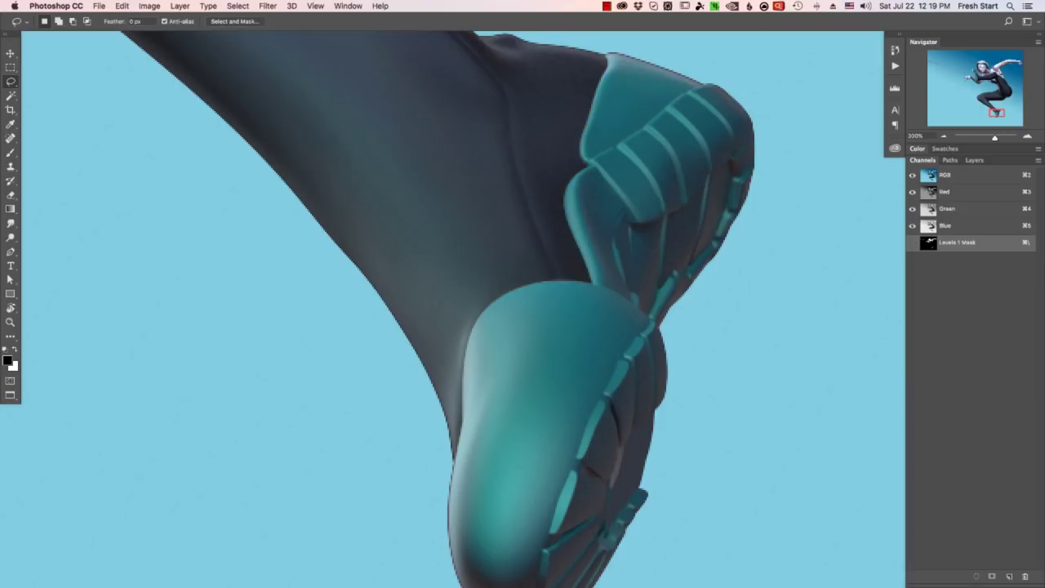
# Merge Levels 2, Levels 1, Layer 3 and Layer 1 into a single layer
pyautogui.press('super+minus')
pyautogui.press('super+minus')
pyautogui.press('super+minus')
pyautogui.press('super+minus')
pyautogui.press('super+minus')
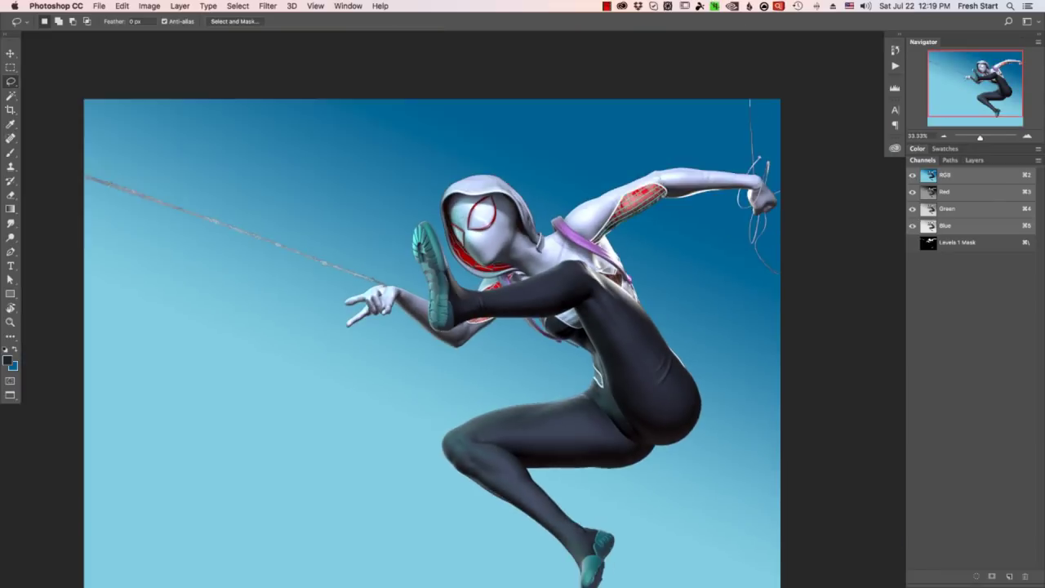
pyautogui.moveTo(432, 326); pyautogui.dragTo(410, 325)
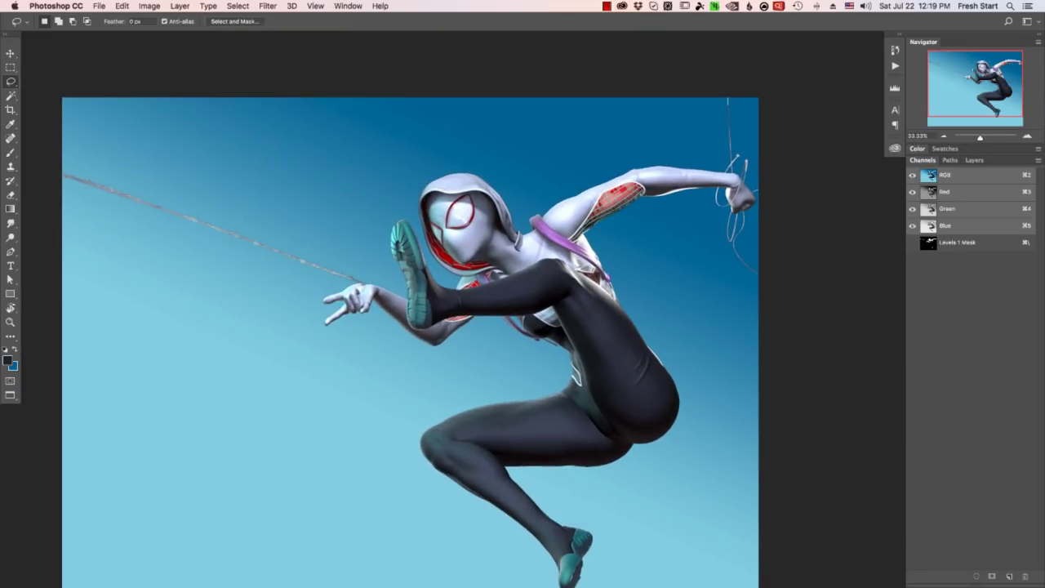
pyautogui.press('F7')
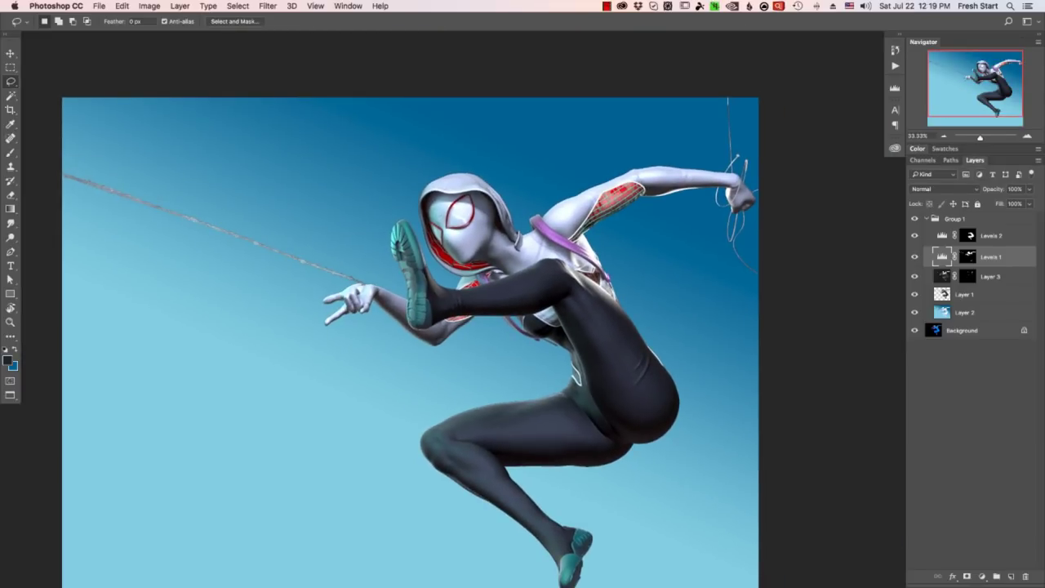
pyautogui.click(991, 236)
pyautogui.keyDown('shift'); pyautogui.click(965, 295); pyautogui.keyUp('shift')
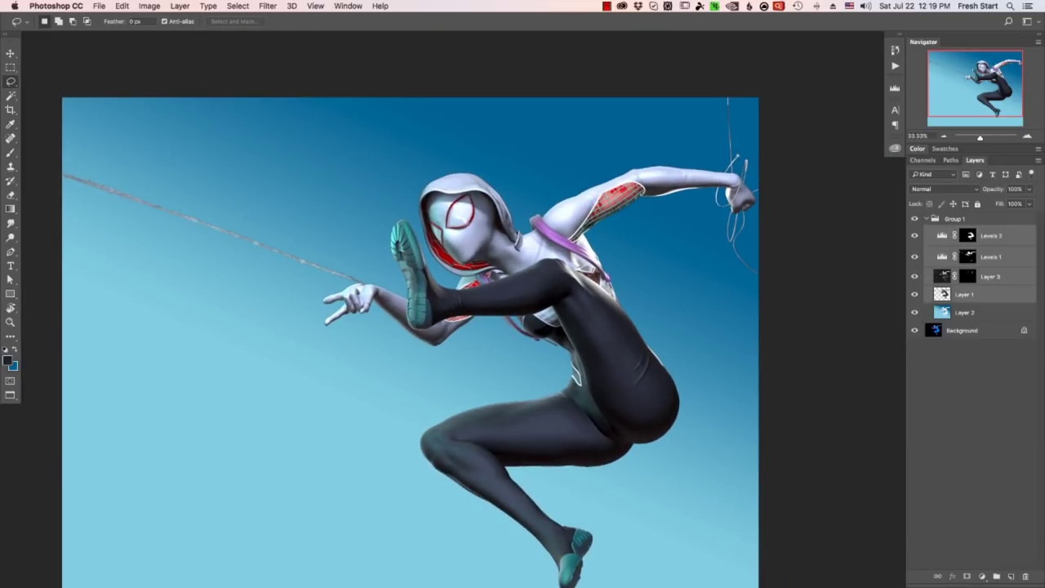
pyautogui.press('super+e')
pyautogui.scroll(-3, 408, 317)
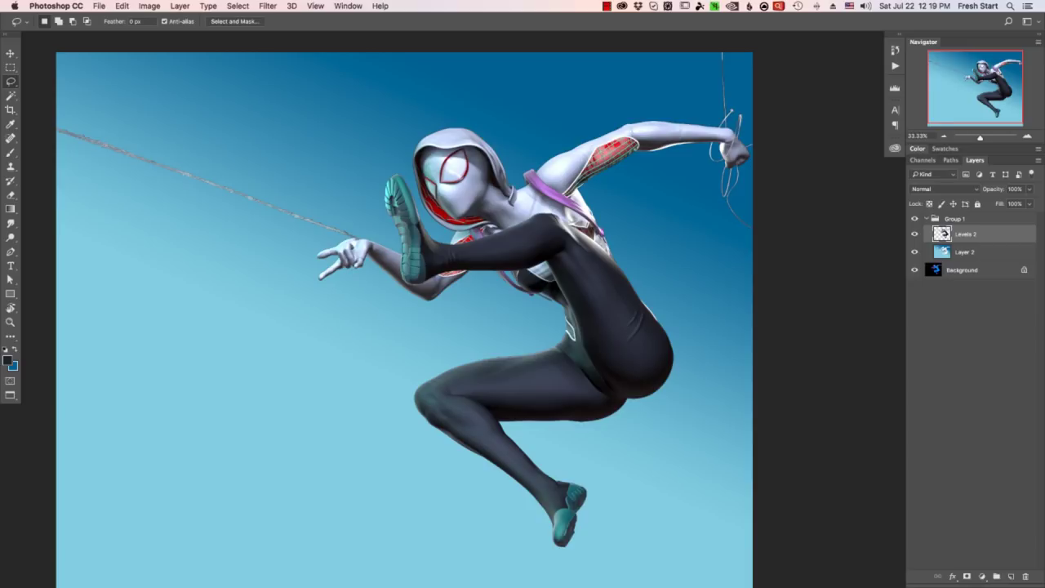
# Copy the entire SpiderGwenreds.jpg render and paste it as a new layer above Levels 2 in SpiderGwenMoney_clown.png
pyautogui.keyDown('alt'); pyautogui.scroll(3, 279, 196); pyautogui.keyUp('alt')
pyautogui.keyDown('alt'); pyautogui.scroll(-2, 384, 253); pyautogui.keyUp('alt')
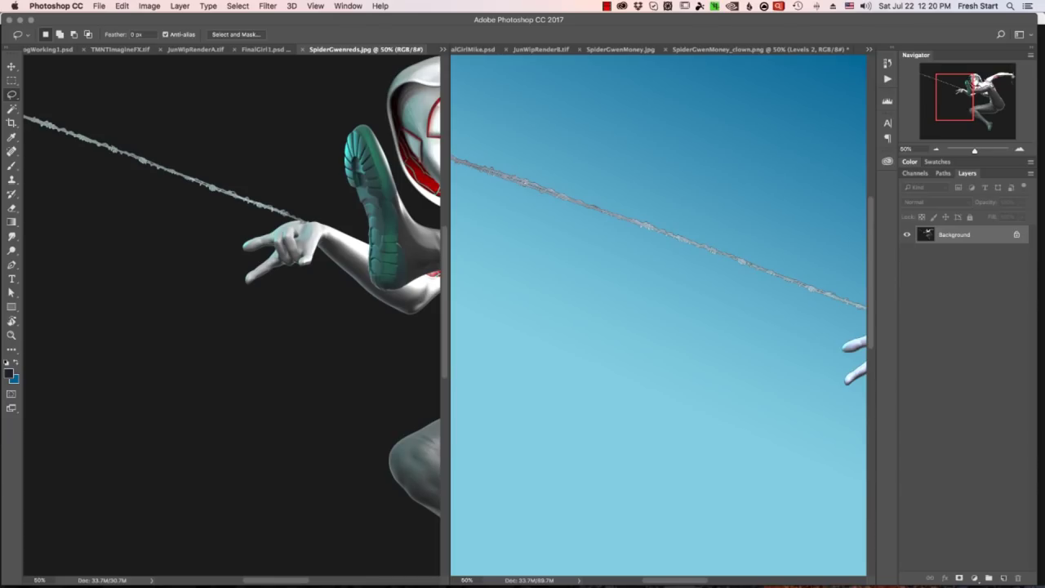
pyautogui.press('super+minus')
pyautogui.press('super+a')
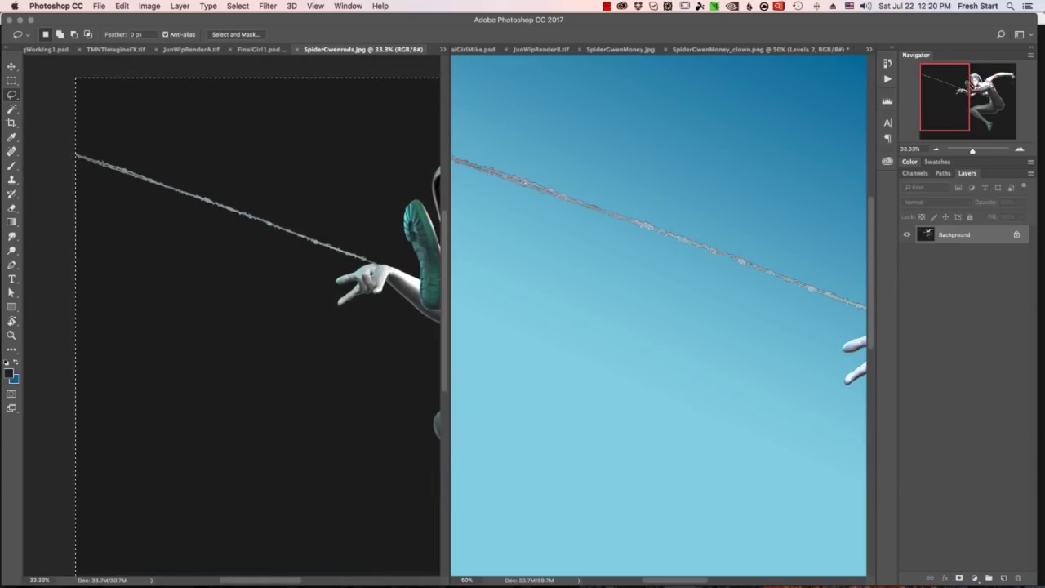
pyautogui.press('super+d')
pyautogui.moveTo(222, 159)
pyautogui.mouseDown()
pyautogui.moveTo(377, 247)
pyautogui.moveTo(75, 154)
pyautogui.moveTo(222, 159)
pyautogui.mouseUp()
pyautogui.press('super+c')
pyautogui.click(653, 237)
pyautogui.moveTo(702, 245); pyautogui.dragTo(552, 269)
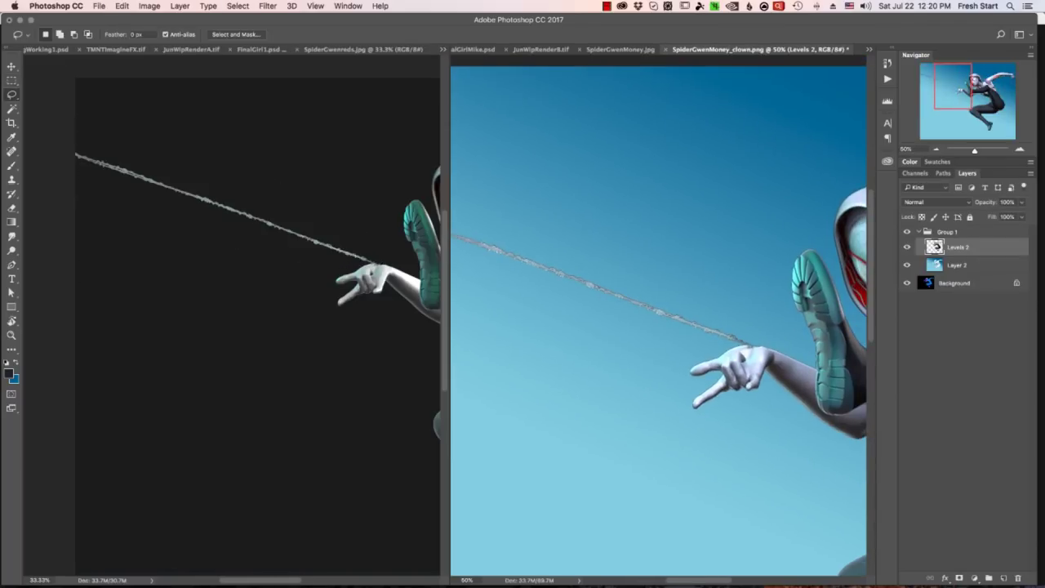
pyautogui.click(245, 270)
pyautogui.press('super+a')
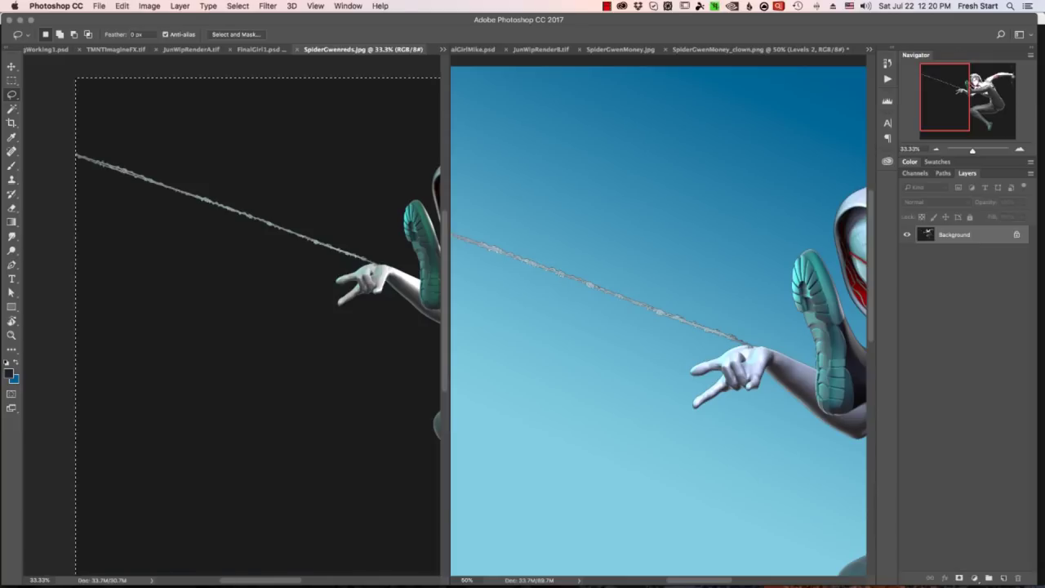
pyautogui.click(653, 245)
pyautogui.press('super+v')
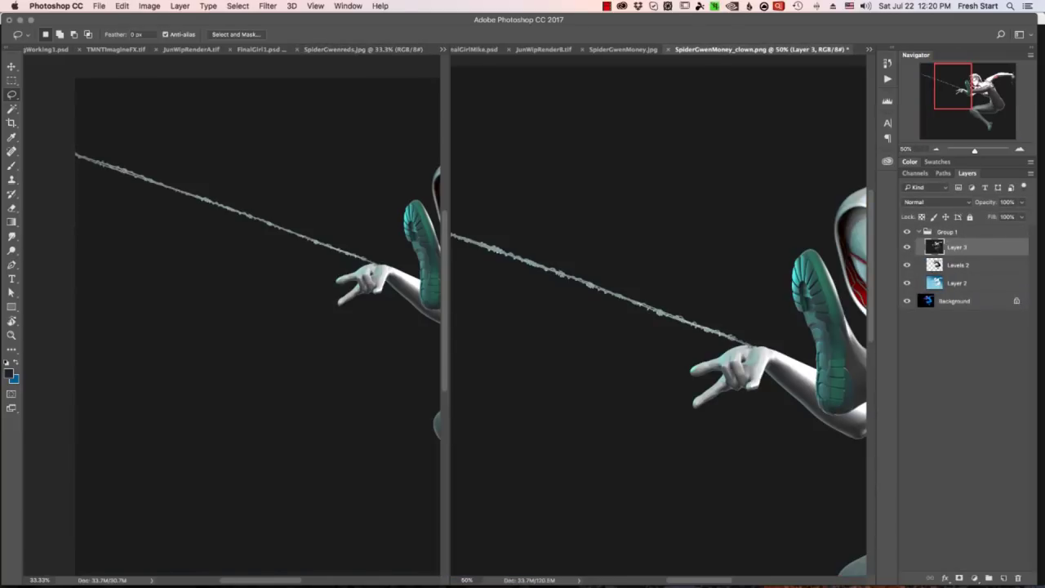
# Hide Layer 3, Levels 2 and Layer 2, and select the red web strand on the Background with Magic Wand and Similar
pyautogui.moveTo(906, 246); pyautogui.dragTo(906, 284)
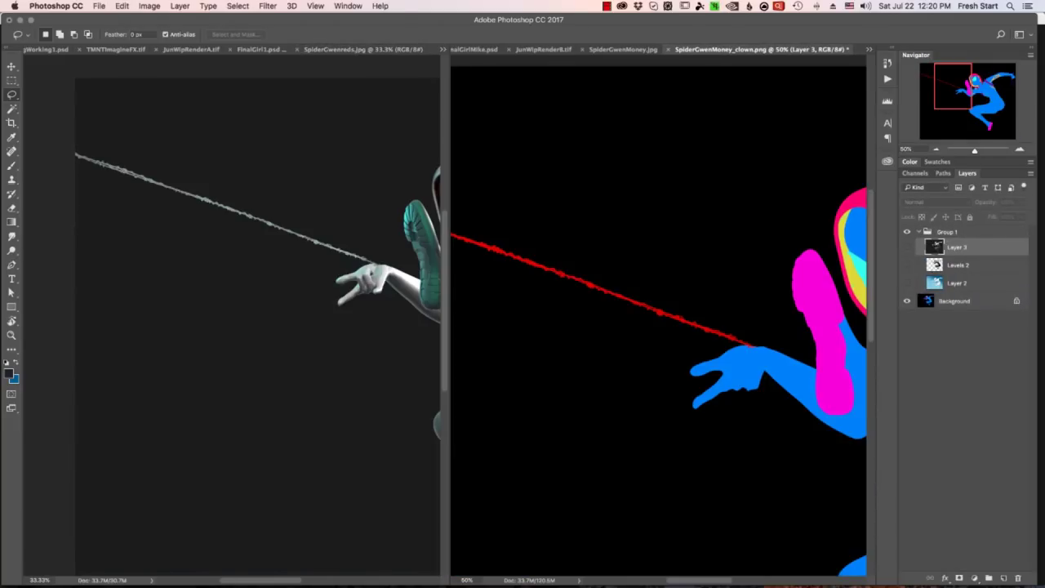
pyautogui.press('super+plus')
pyautogui.press('super+plus')
pyautogui.press('super+equal')
pyautogui.press('super+equal')
pyautogui.press('super+equal')
pyautogui.press('w')
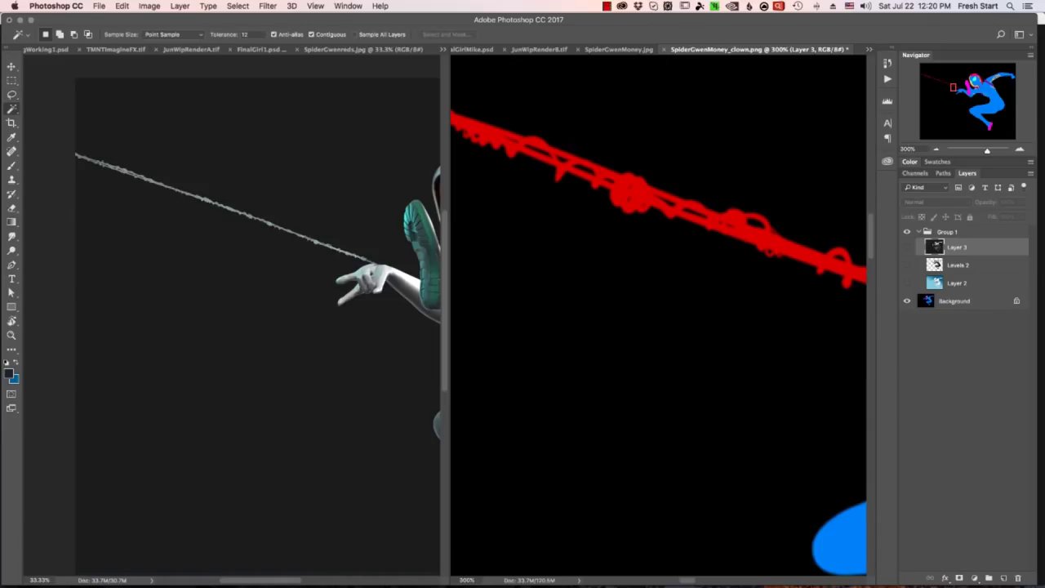
pyautogui.press('super+d')
pyautogui.click(956, 301)
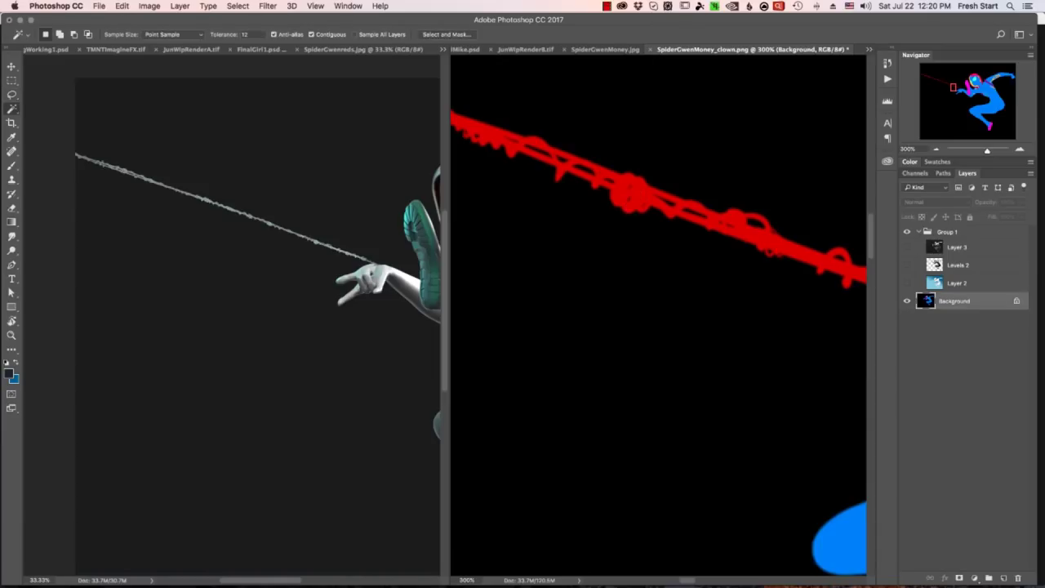
pyautogui.click(735, 226)
pyautogui.click(237, 5)
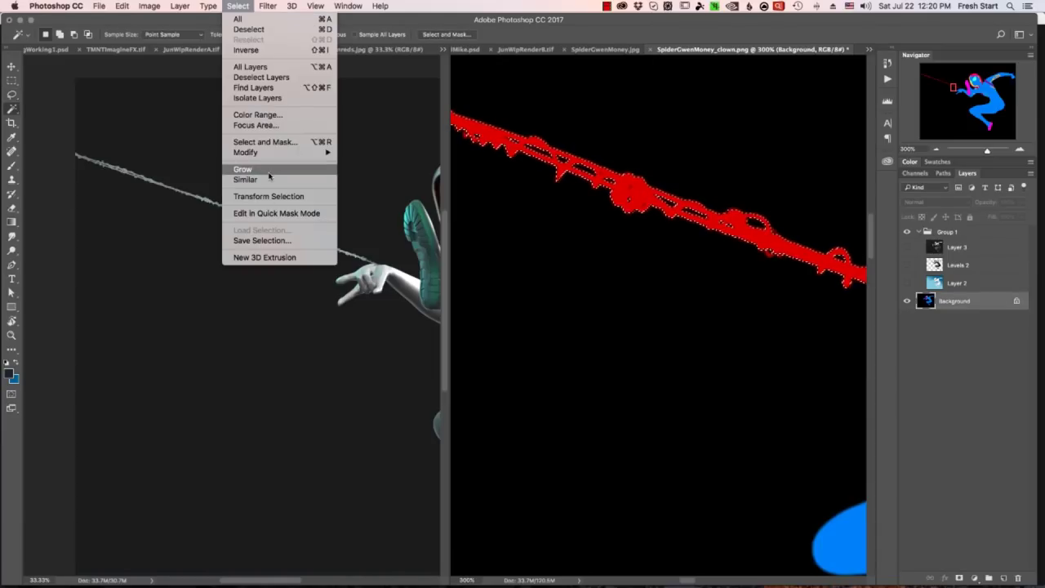
pyautogui.click(263, 181)
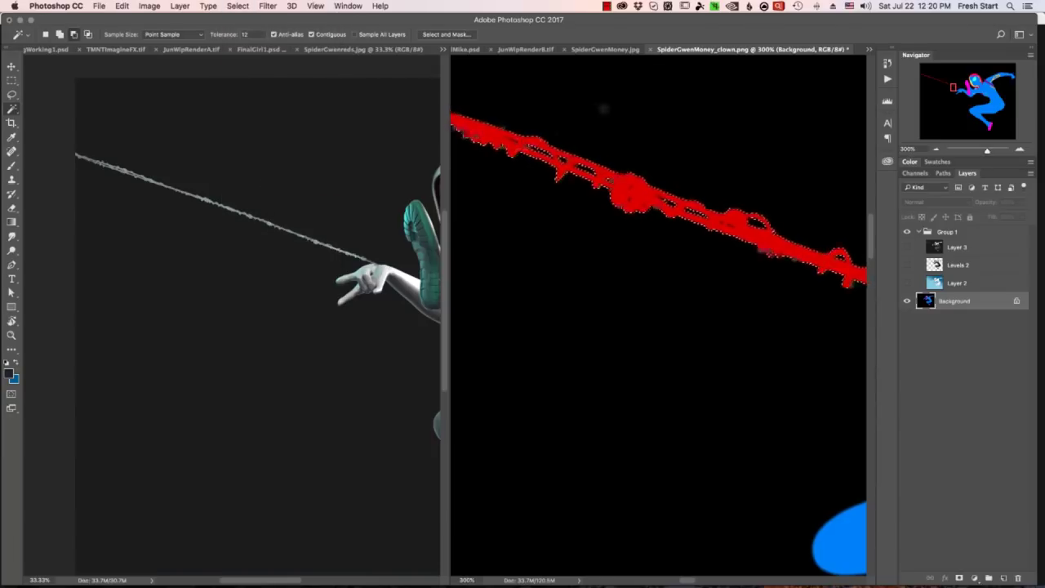
# Hide the Background, show Layer 3, and add a layer mask to it from the web strand selection
pyautogui.press('super+1')
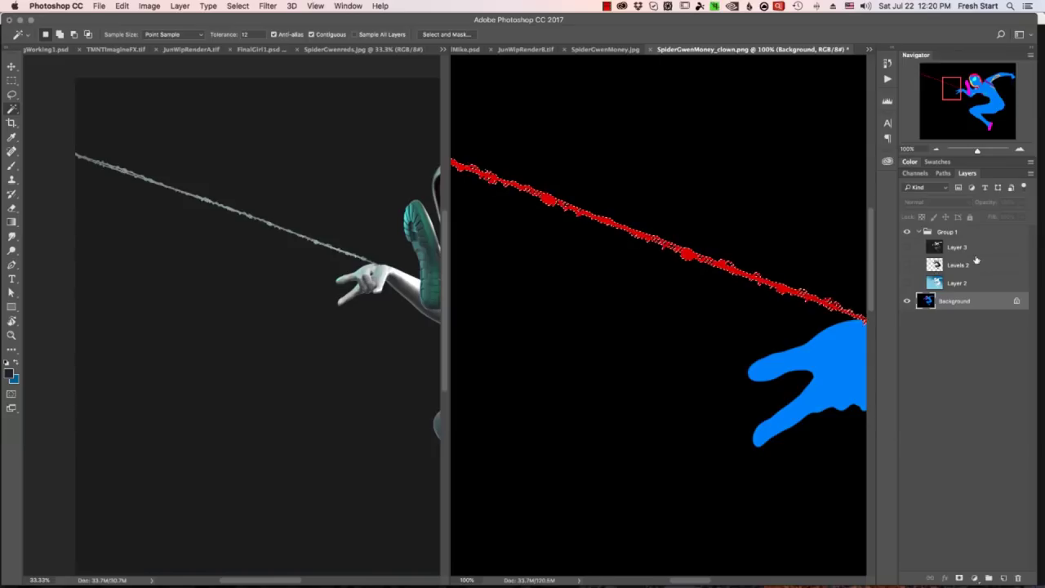
pyautogui.click(956, 247)
pyautogui.click(907, 300)
pyautogui.click(906, 247)
pyautogui.moveTo(797, 425); pyautogui.dragTo(686, 444)
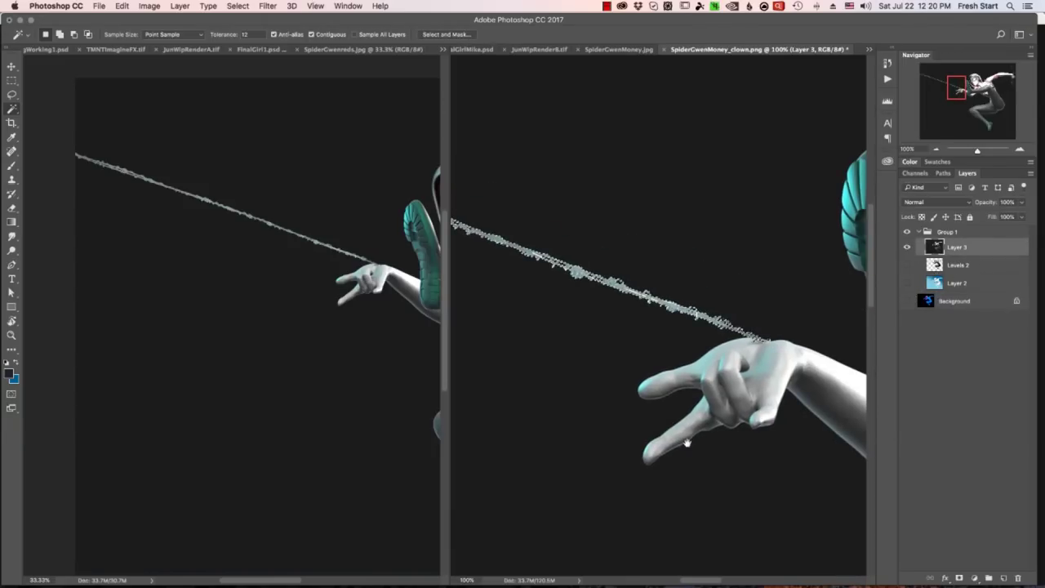
pyautogui.click(960, 578)
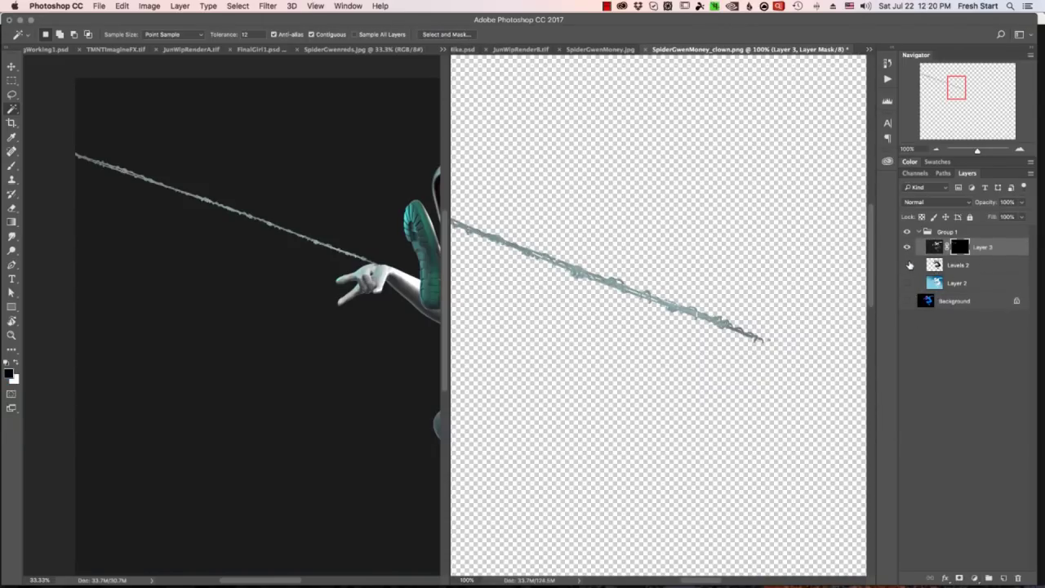
# Show Levels 2 and hide the masked Layer 3
pyautogui.click(907, 266)
pyautogui.click(907, 248)
pyautogui.press('super+minus')
pyautogui.moveTo(666, 333); pyautogui.dragTo(757, 352)
pyautogui.press('super+minus')
pyautogui.keyDown('alt'); pyautogui.scroll(-1, 758, 351); pyautogui.keyUp('alt')
pyautogui.press('l')
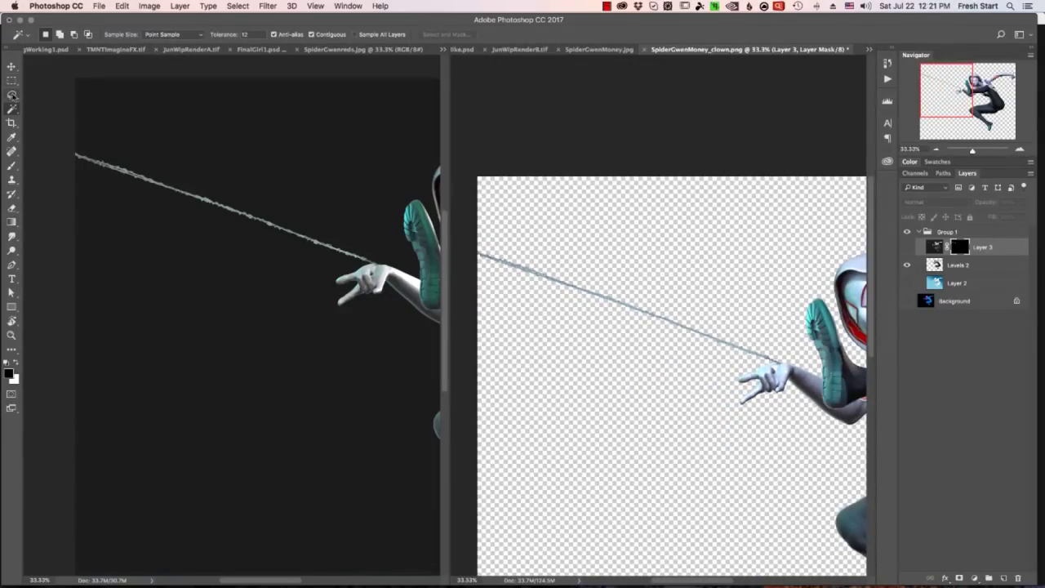
pyautogui.moveTo(783, 330)
pyautogui.mouseDown()
pyautogui.moveTo(791, 343)
pyautogui.moveTo(770, 351)
pyautogui.moveTo(480, 298)
pyautogui.moveTo(529, 162)
pyautogui.mouseUp()
pyautogui.press('super+d')
# Lasso around the web strand on the Levels 2 layer, up to where it meets the hand
pyautogui.click(946, 266)
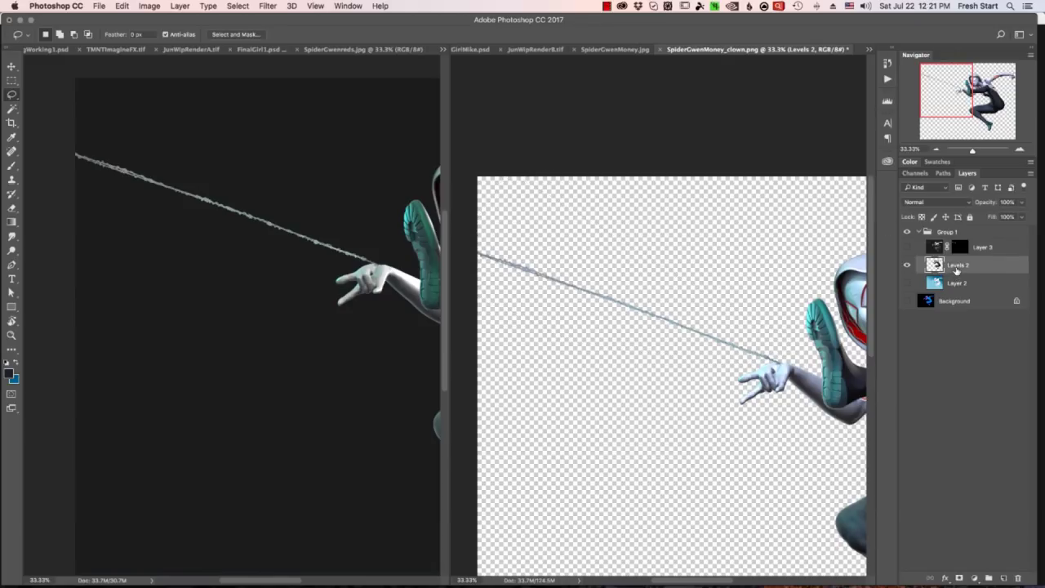
pyautogui.moveTo(759, 335)
pyautogui.mouseDown()
pyautogui.moveTo(786, 348)
pyautogui.moveTo(781, 371)
pyautogui.moveTo(575, 324)
pyautogui.moveTo(759, 335)
pyautogui.mouseUp()
pyautogui.keyDown('super'); pyautogui.click(797, 384); pyautogui.keyUp('super')
pyautogui.keyDown('super'); pyautogui.click(797, 384); pyautogui.keyUp('super')
pyautogui.keyDown('super'); pyautogui.click(796, 385); pyautogui.keyUp('super')
pyautogui.keyDown('super'); pyautogui.click(754, 341); pyautogui.keyUp('super')
pyautogui.keyDown('super'); pyautogui.click(754, 340); pyautogui.keyUp('super')
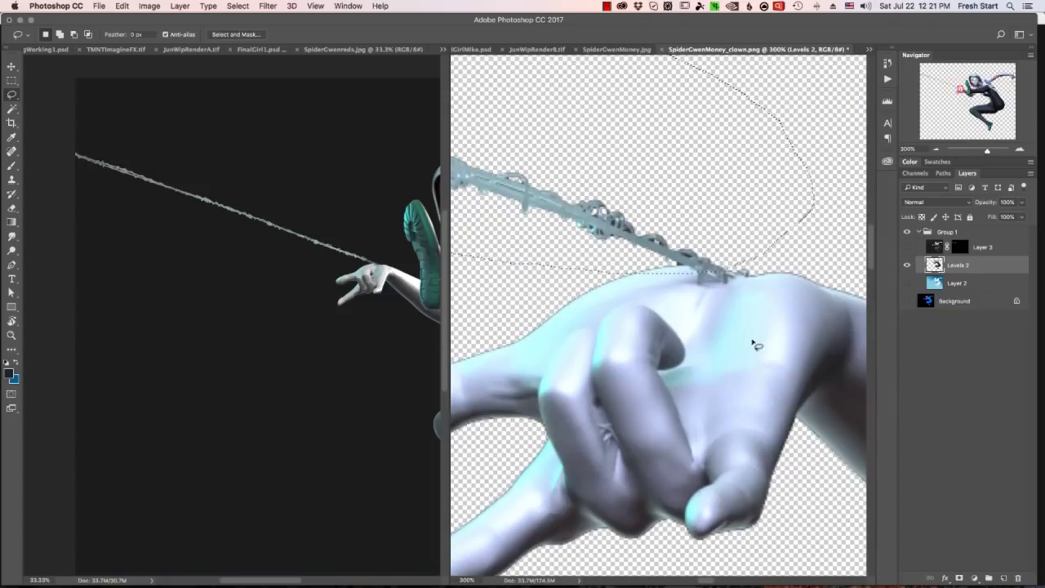
# Trim the selection around the hand, delete the web strand from Levels 2, deselect, and show Layer 3 again
pyautogui.moveTo(700, 270)
pyautogui.keyDown('alt'); pyautogui.mouseDown()
pyautogui.moveTo(634, 264)
pyautogui.moveTo(716, 302)
pyautogui.moveTo(767, 261)
pyautogui.moveTo(722, 286)
pyautogui.mouseUp(); pyautogui.keyUp('alt')
pyautogui.press('BackSpace')
pyautogui.press('super+d')
pyautogui.press('super+alt+z')
pyautogui.press('super+alt+z')
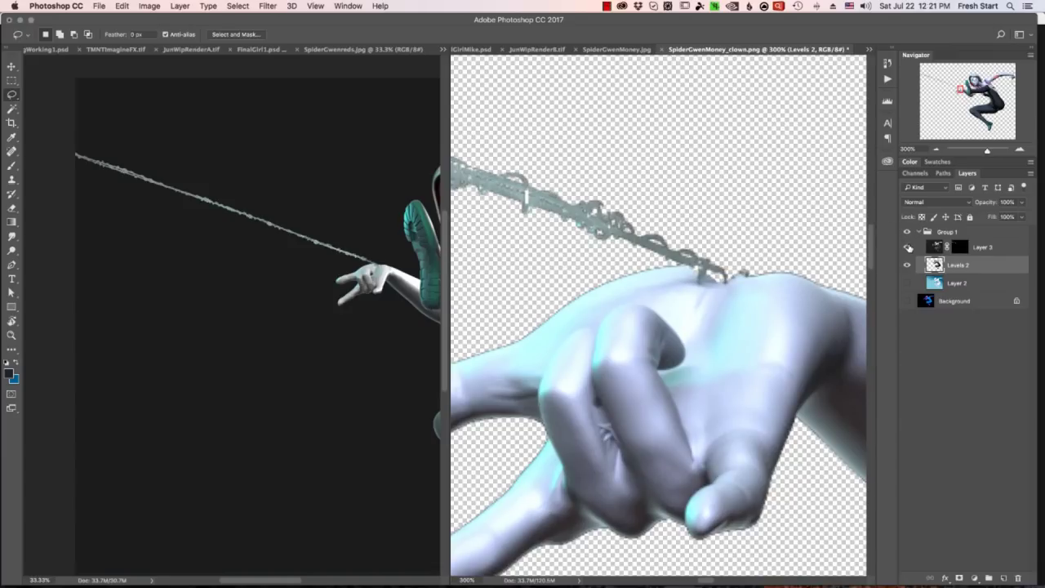
# Show Layer 2 again and check the replaced web strand against the blue background in full-screen mode
pyautogui.keyDown('alt'); pyautogui.scroll(-4, 674, 359); pyautogui.keyUp('alt')
pyautogui.keyDown('alt'); pyautogui.scroll(-1, 645, 343); pyautogui.keyUp('alt')
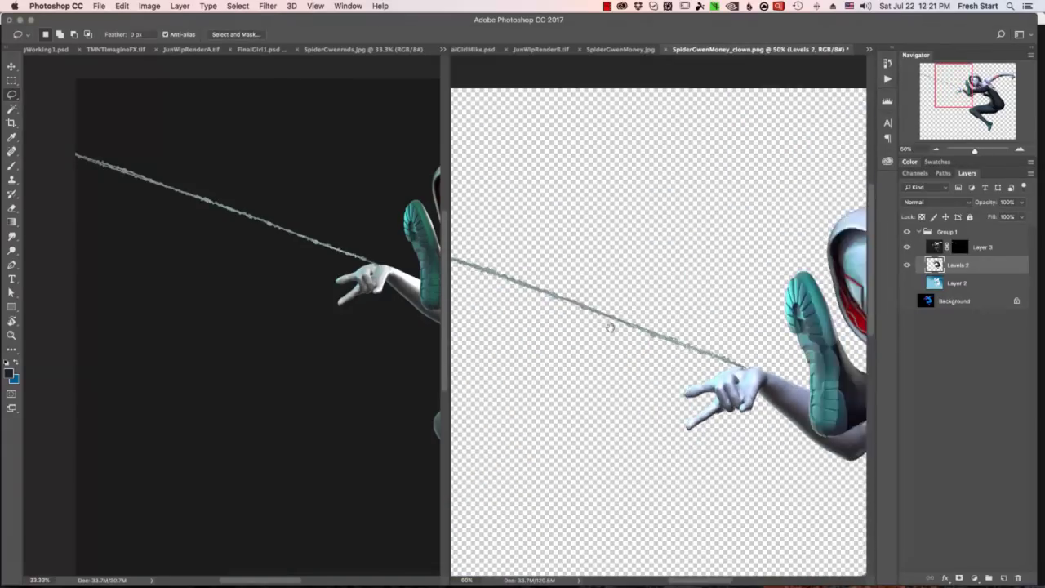
pyautogui.keyDown('alt'); pyautogui.scroll(6, 644, 282); pyautogui.keyUp('alt')
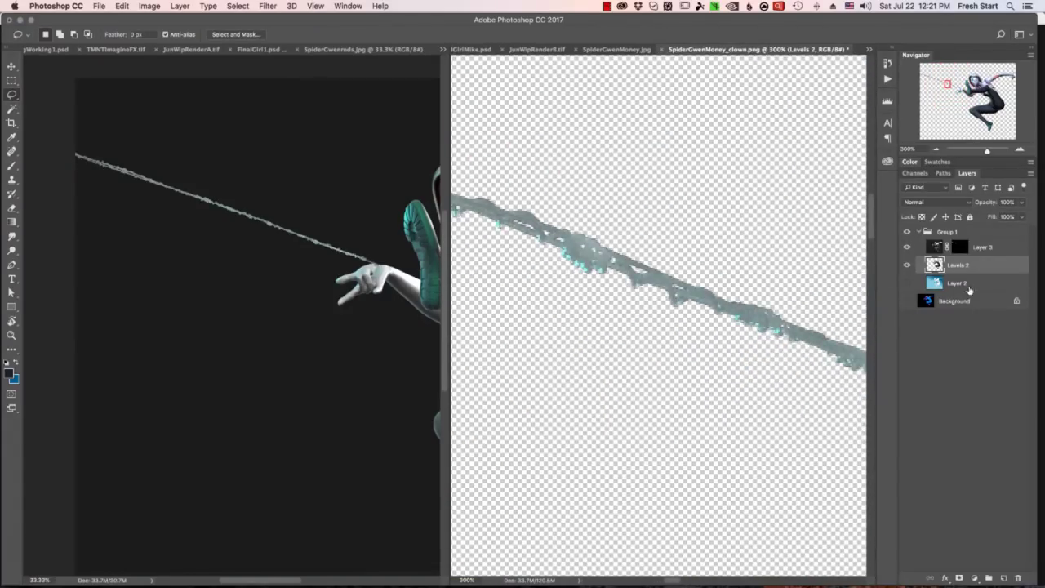
pyautogui.click(907, 282)
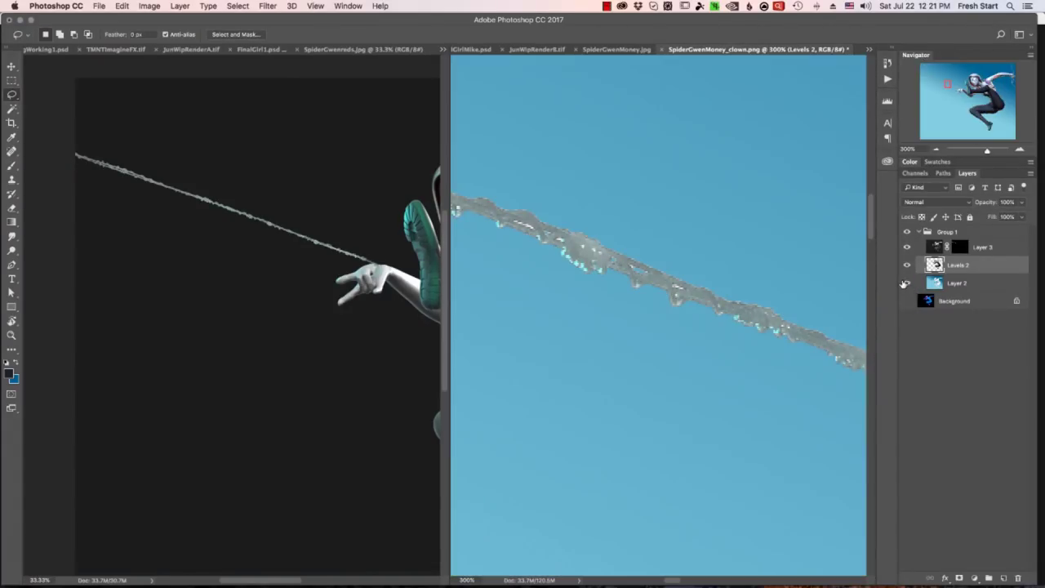
pyautogui.keyDown('alt'); pyautogui.scroll(-3, 714, 458); pyautogui.keyUp('alt')
pyautogui.keyDown('alt'); pyautogui.click(692, 403); pyautogui.keyUp('alt')
pyautogui.moveTo(696, 402); pyautogui.dragTo(840, 380)
pyautogui.keyDown('alt'); pyautogui.click(719, 377); pyautogui.keyUp('alt')
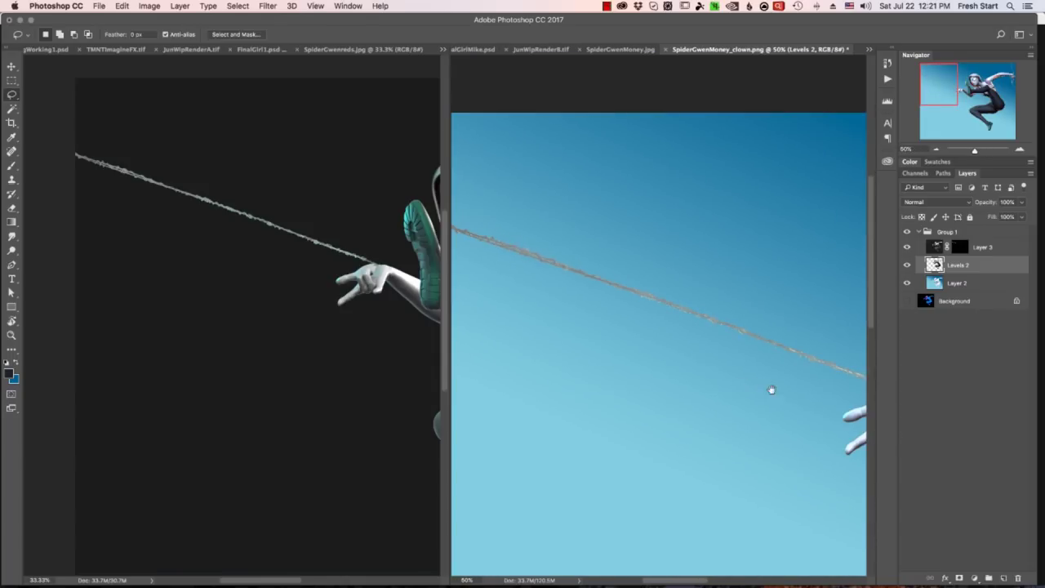
pyautogui.press('f')
pyautogui.keyDown('alt'); pyautogui.scroll(2, 528, 361); pyautogui.keyUp('alt')
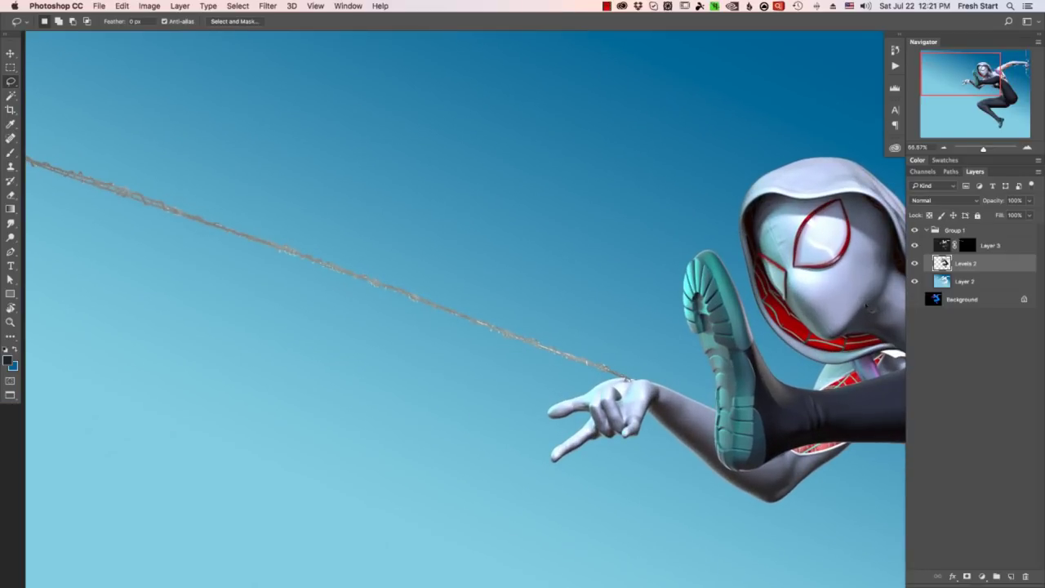
# Brighten the web strand on Layer 3 with a Levels adjustment, lowering the white input to about 216
pyautogui.click(948, 251)
pyautogui.hotkey('ctrl', 'l')
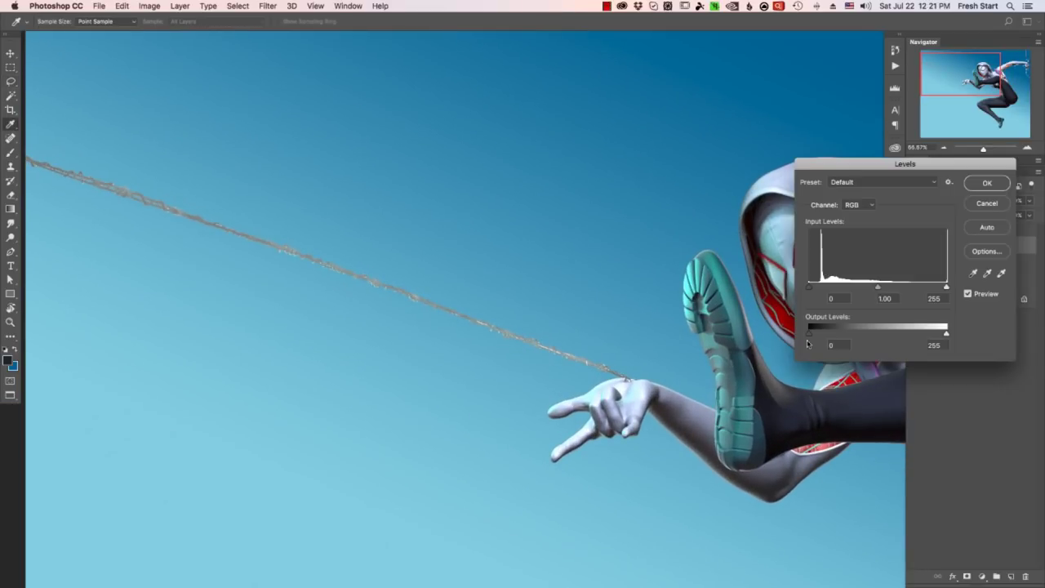
pyautogui.moveTo(946, 292); pyautogui.dragTo(924, 301)
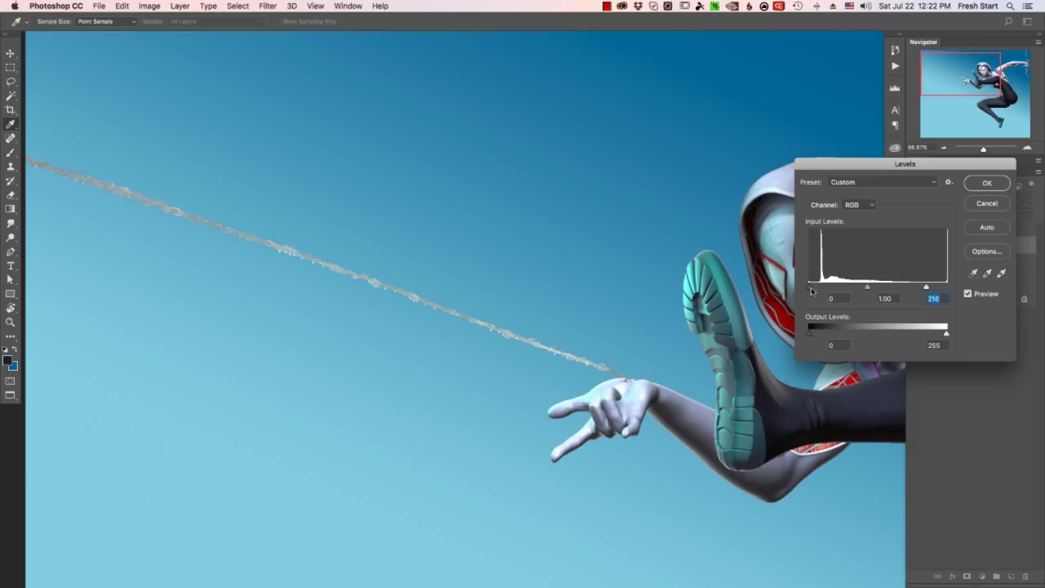
pyautogui.moveTo(809, 288)
pyautogui.mouseDown()
pyautogui.moveTo(823, 289)
pyautogui.moveTo(812, 294)
pyautogui.mouseUp()
pyautogui.click(976, 186)
pyautogui.press('super+minus')
pyautogui.press('super+minus')
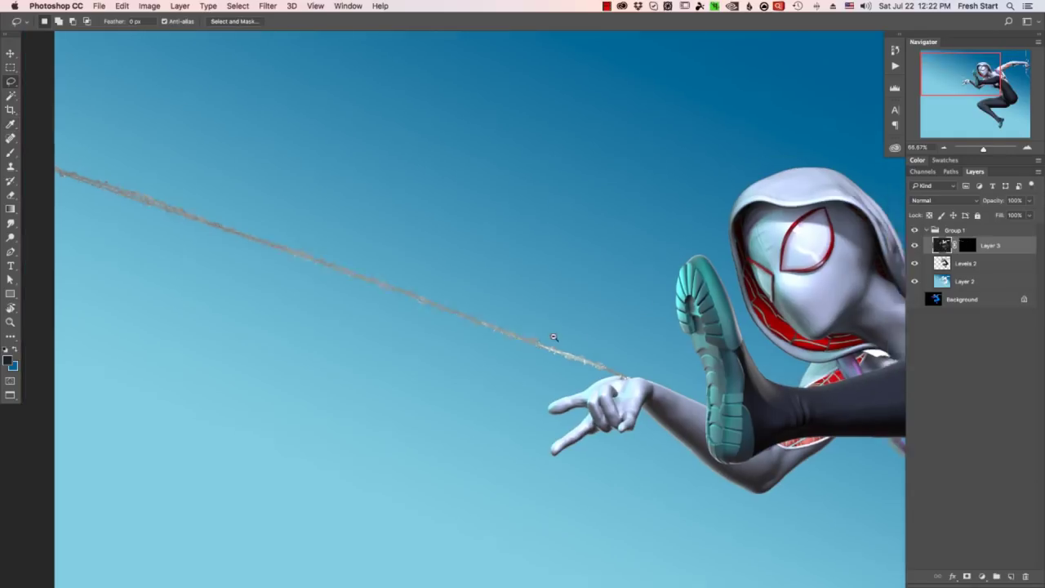
# Lock Layer 2's transparent pixels, try a dark-to-blue linear gradient down the backdrop, and undo that gradient
pyautogui.click(1008, 285)
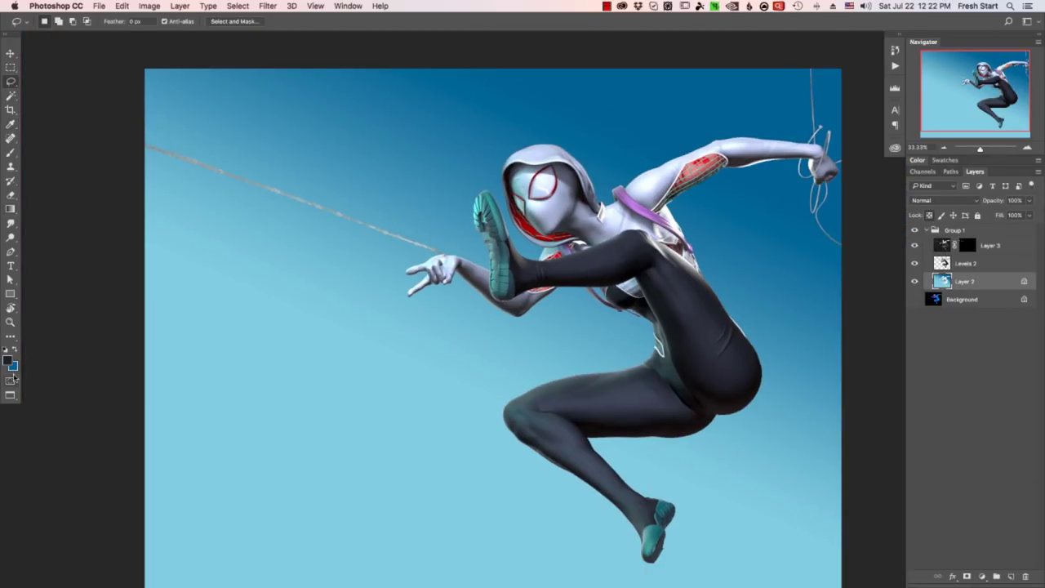
pyautogui.click(11, 209)
pyautogui.press('super+minus')
pyautogui.moveTo(561, 335); pyautogui.dragTo(532, 269)
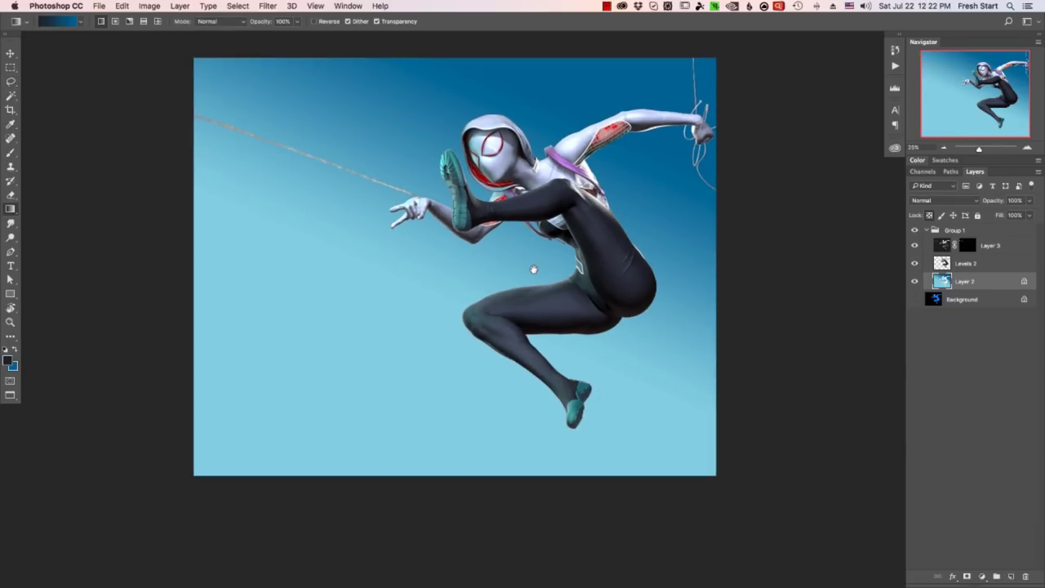
pyautogui.moveTo(448, 197); pyautogui.dragTo(500, 397)
pyautogui.hotkey('ctrl', 'z')
# Fill Layer 2's backdrop with a linear gradient running from dark blue 0c4362 above to the sampled light blue below
pyautogui.click(11, 125)
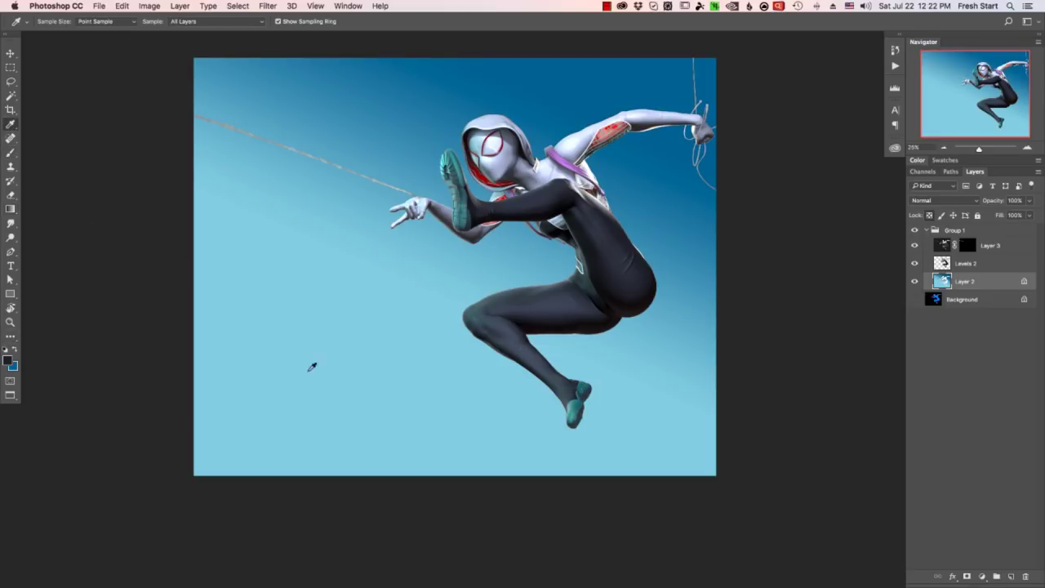
pyautogui.click(480, 441)
pyautogui.press('x')
pyautogui.click(635, 82)
pyautogui.click(8, 361)
pyautogui.click(459, 463)
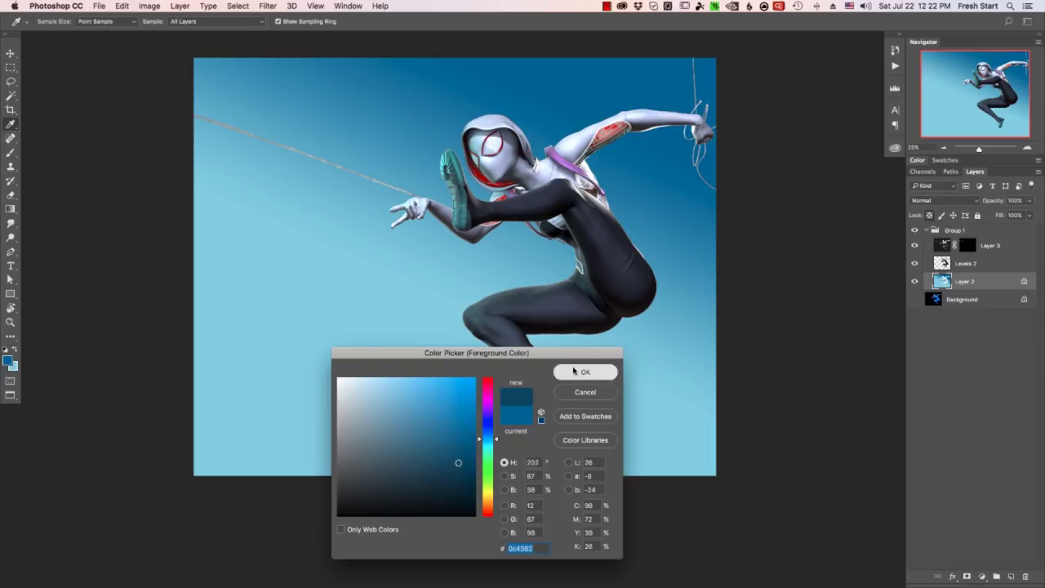
pyautogui.click(576, 372)
pyautogui.click(11, 210)
pyautogui.moveTo(431, 167); pyautogui.dragTo(519, 449)
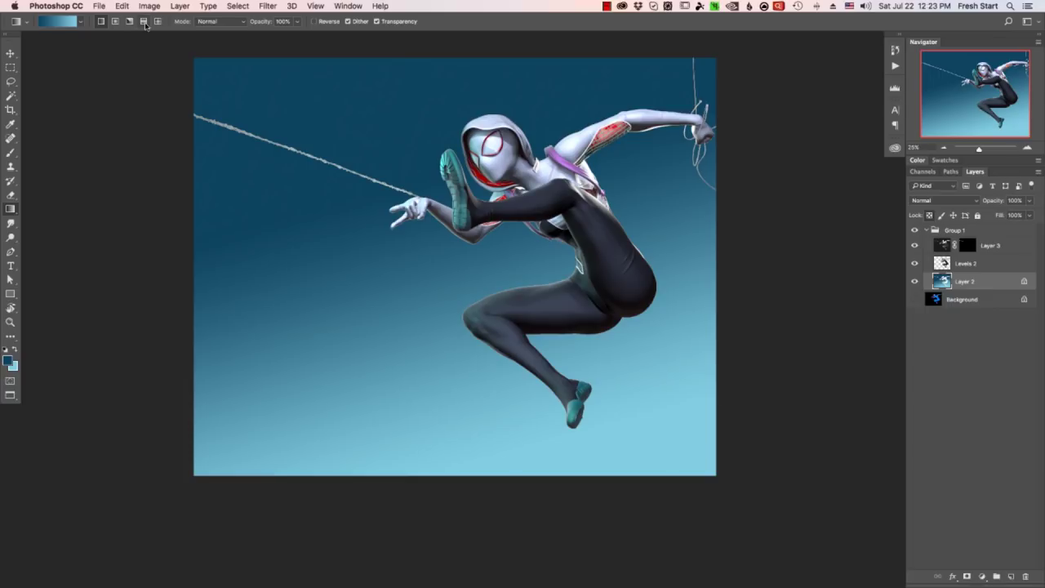
# Darken the image's upper-left corner on Layer 2 with a radial foreground-to-transparent gradient in Multiply mode
pyautogui.click(80, 22)
pyautogui.click(40, 38)
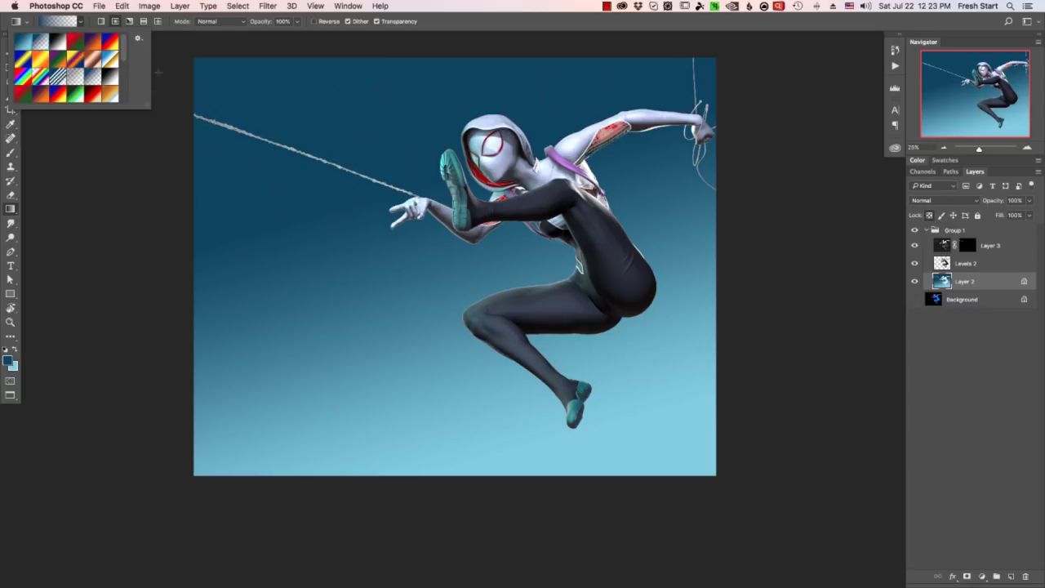
pyautogui.click(172, 106)
pyautogui.click(221, 21)
pyautogui.click(217, 62)
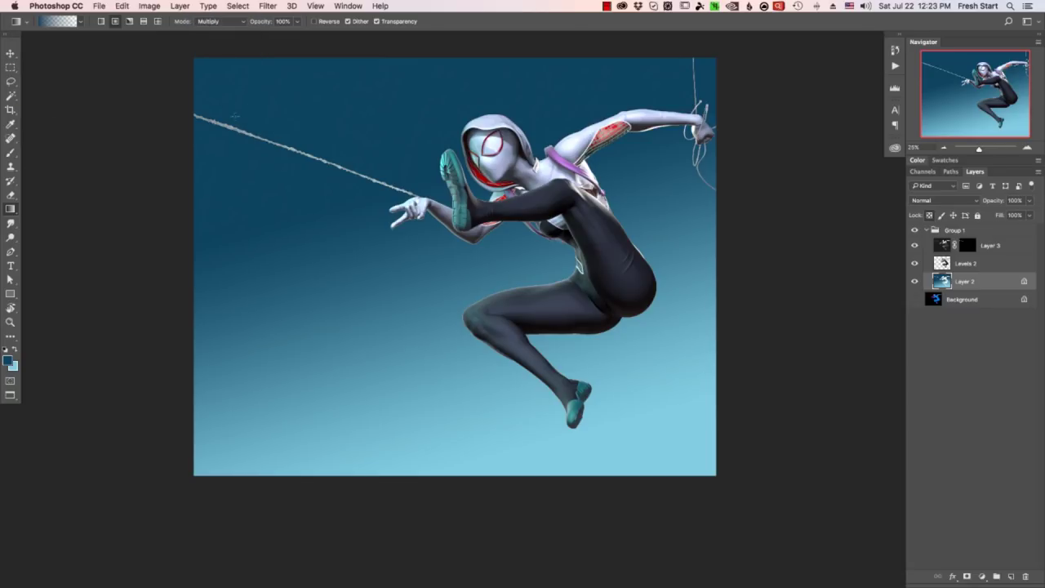
pyautogui.moveTo(135, 64); pyautogui.dragTo(390, 302)
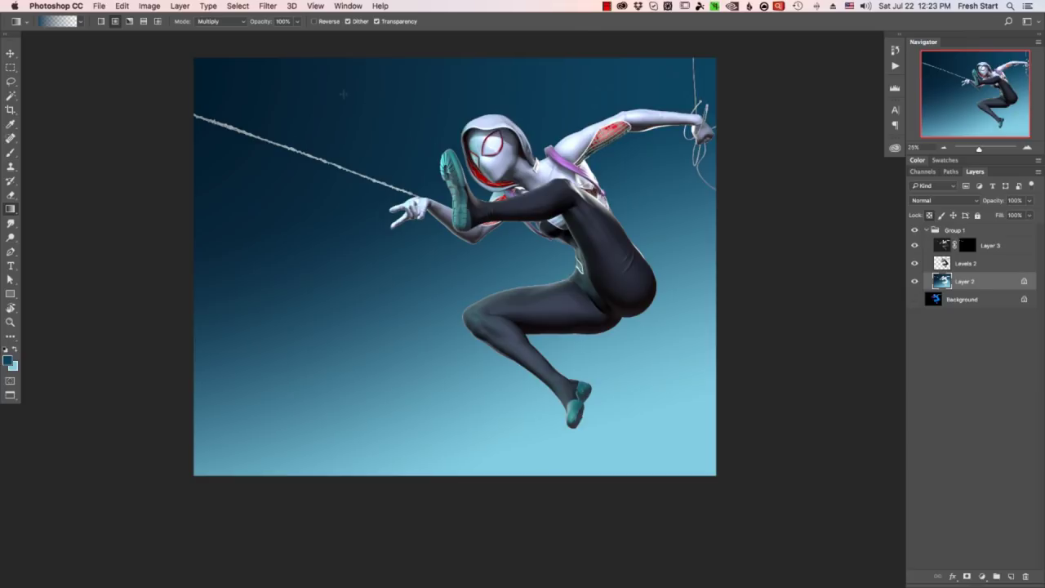
pyautogui.press('super+z')
pyautogui.moveTo(184, 49); pyautogui.dragTo(339, 212)
# Darken the left edge of Layer 2's backdrop with another radial Multiply gradient, redoing the first attempt from higher up
pyautogui.moveTo(128, 317); pyautogui.dragTo(376, 309)
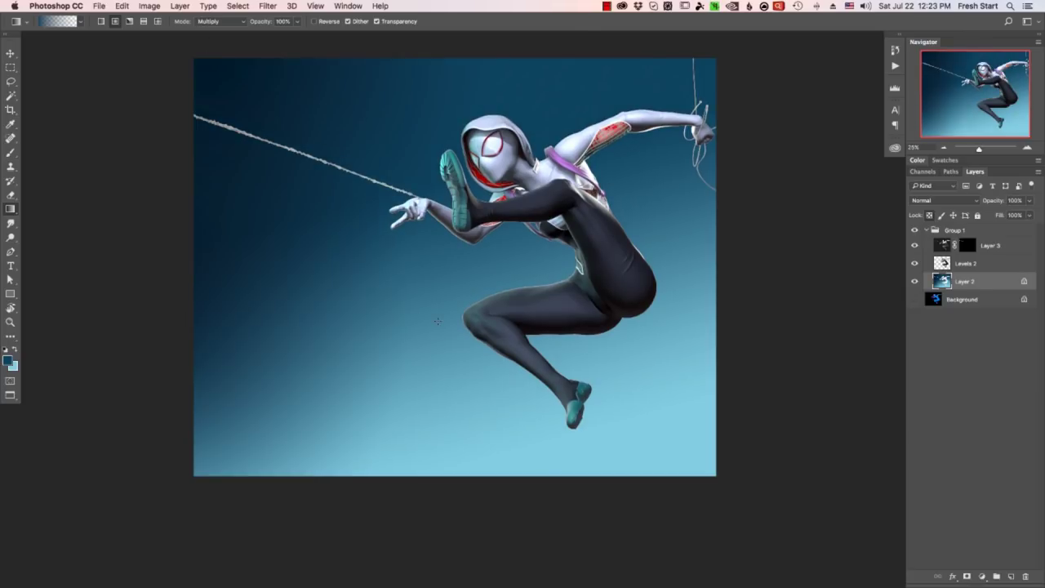
pyautogui.press('super+z')
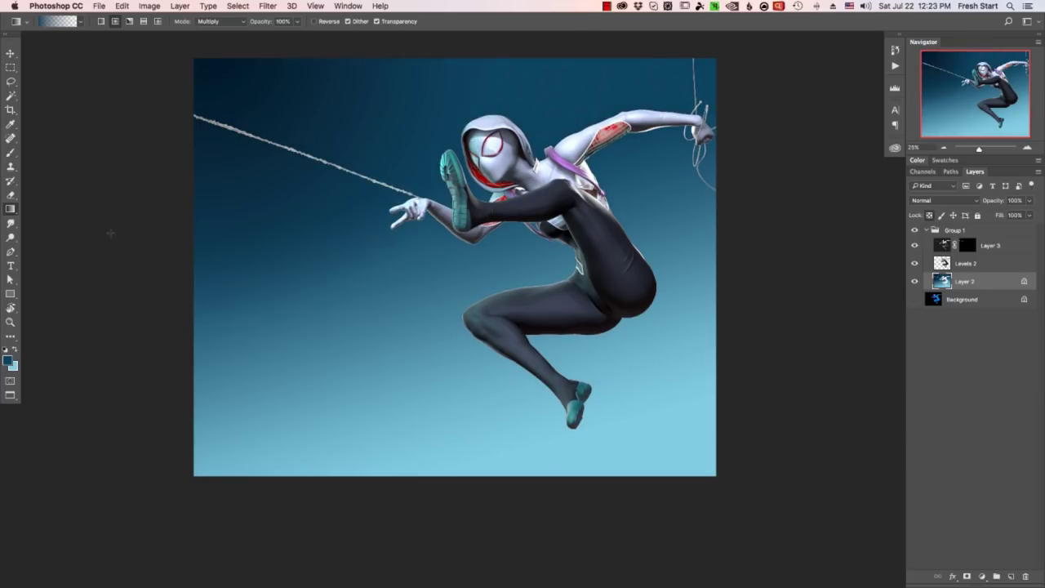
pyautogui.moveTo(111, 232); pyautogui.dragTo(354, 239)
pyautogui.keyDown('super'); pyautogui.click(462, 243); pyautogui.keyUp('super')
pyautogui.moveTo(535, 241); pyautogui.dragTo(567, 322)
pyautogui.press('super+minus')
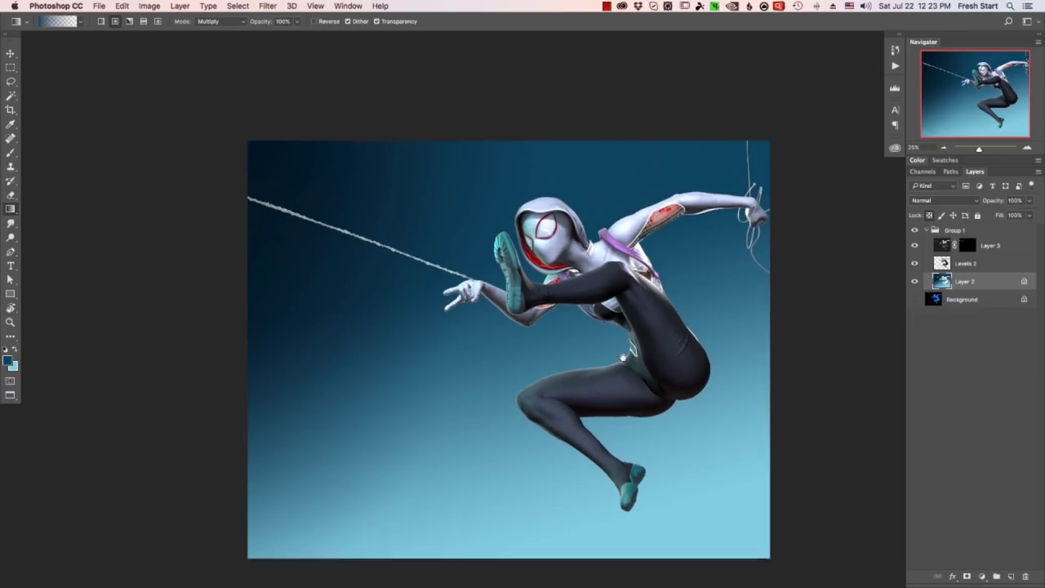
# Try cropping away the strip below the figure's feet, and return the crop frame to the full image height
pyautogui.click(10, 110)
pyautogui.moveTo(495, 534); pyautogui.dragTo(495, 512)
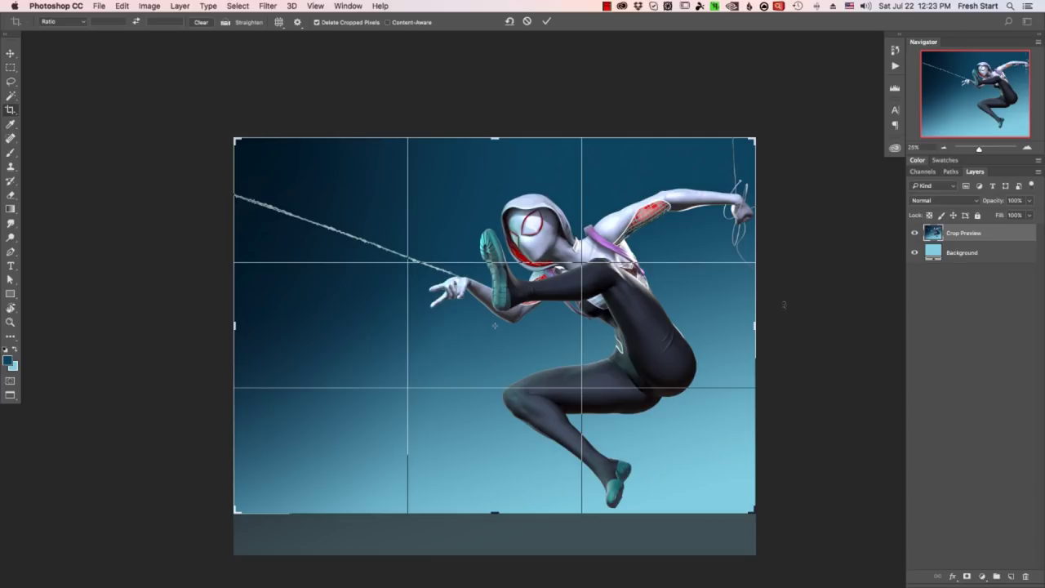
pyautogui.moveTo(490, 508); pyautogui.dragTo(499, 528)
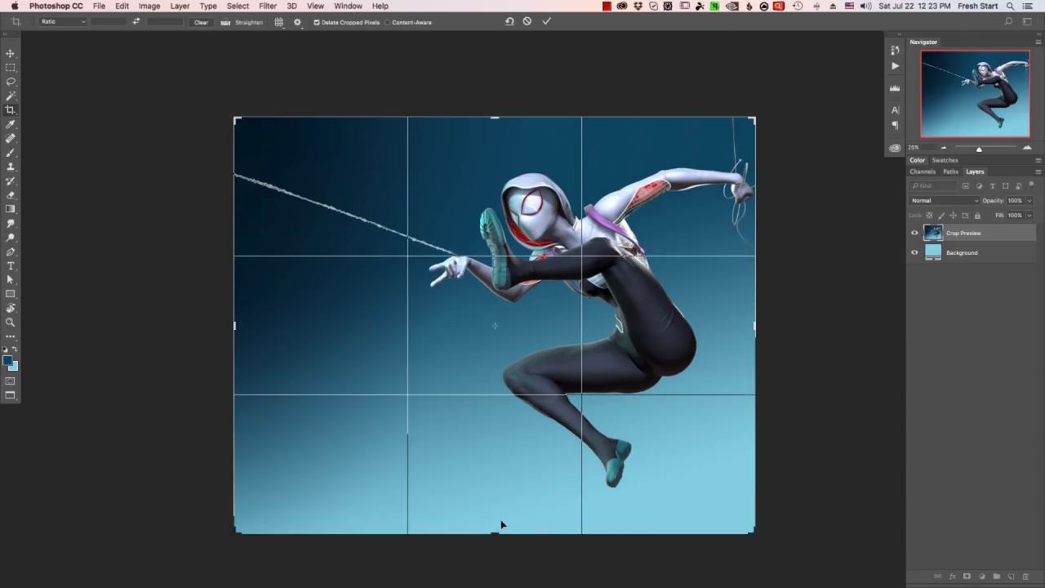
pyautogui.press('Return')
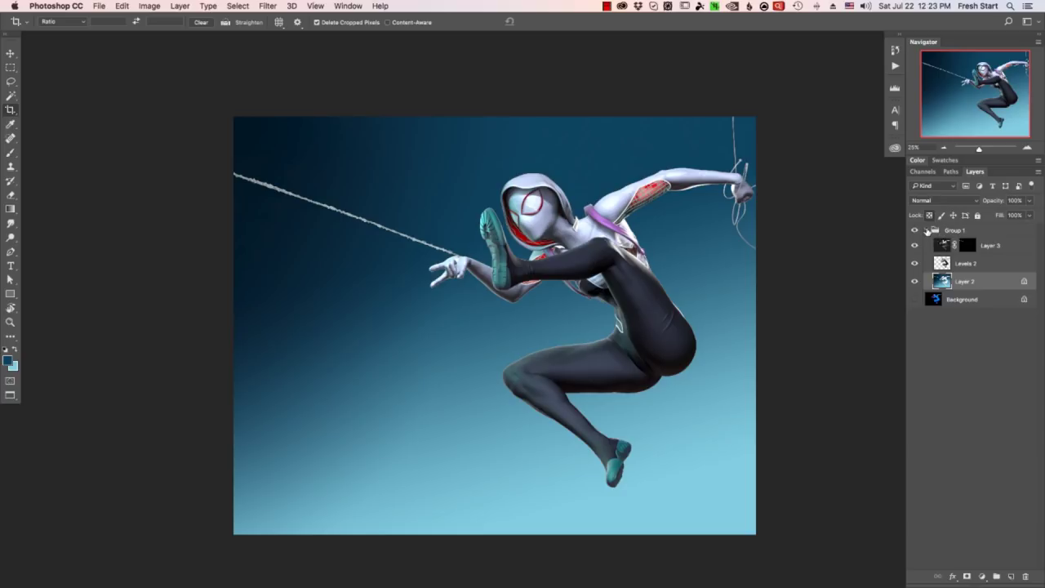
# Convert the Background to Layer 0, place it at the bottom of Group 1, and keep it hidden
pyautogui.click(927, 231)
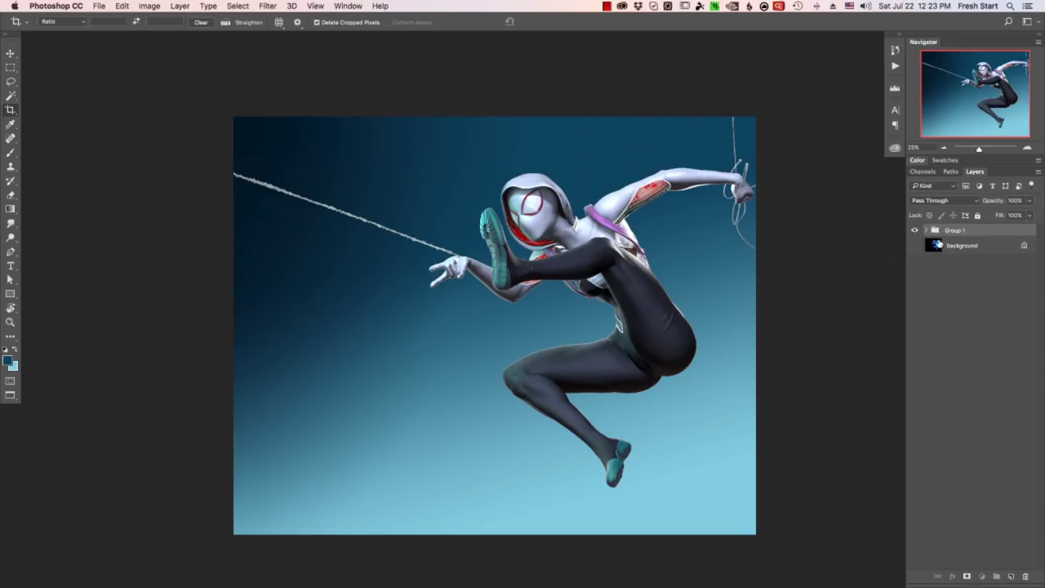
pyautogui.doubleClick(969, 246)
pyautogui.click(610, 264)
pyautogui.moveTo(938, 245); pyautogui.dragTo(970, 307)
pyautogui.click(926, 230)
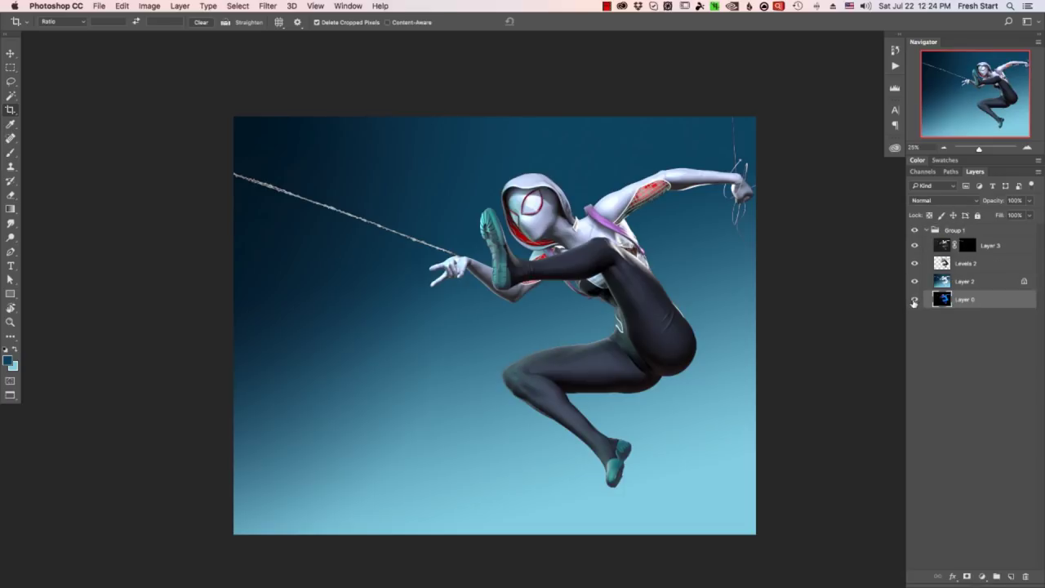
pyautogui.click(914, 302)
pyautogui.click(926, 231)
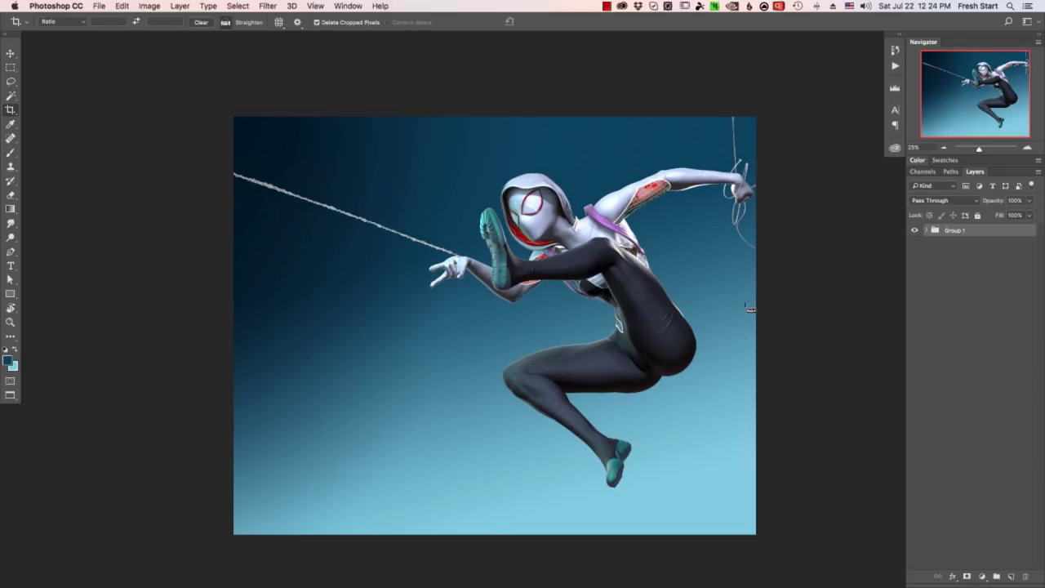
# Rotate the whole of Group 1 slightly counterclockwise with Free Transform and apply it
pyautogui.press('super+t')
pyautogui.moveTo(792, 549); pyautogui.dragTo(780, 434)
pyautogui.press('Return')
pyautogui.press('c')
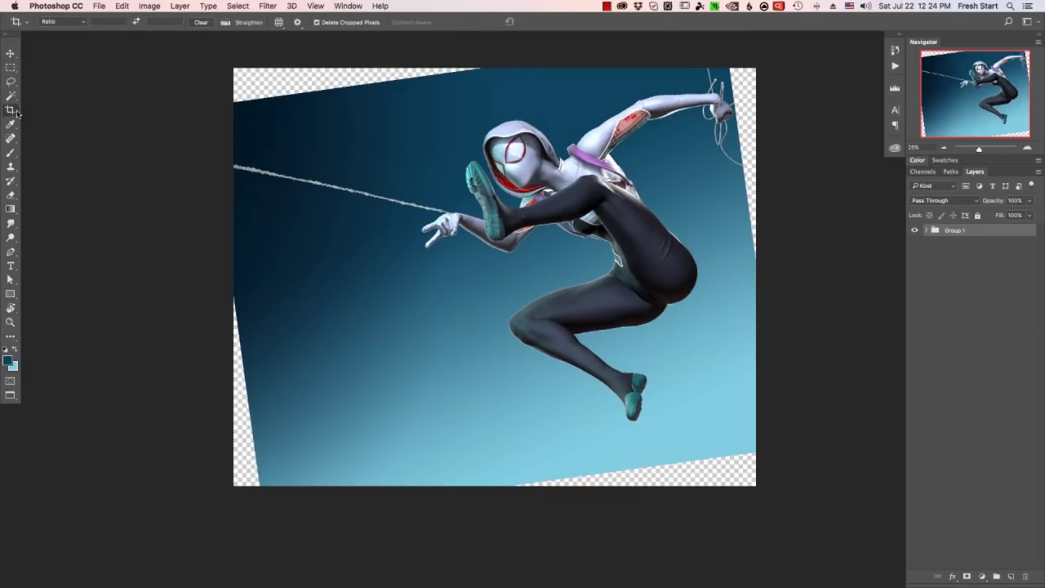
# Try to warp Layer 2 outward at its upper-left corner to cover the transparent area left by the rotation
pyautogui.click(927, 231)
pyautogui.click(965, 285)
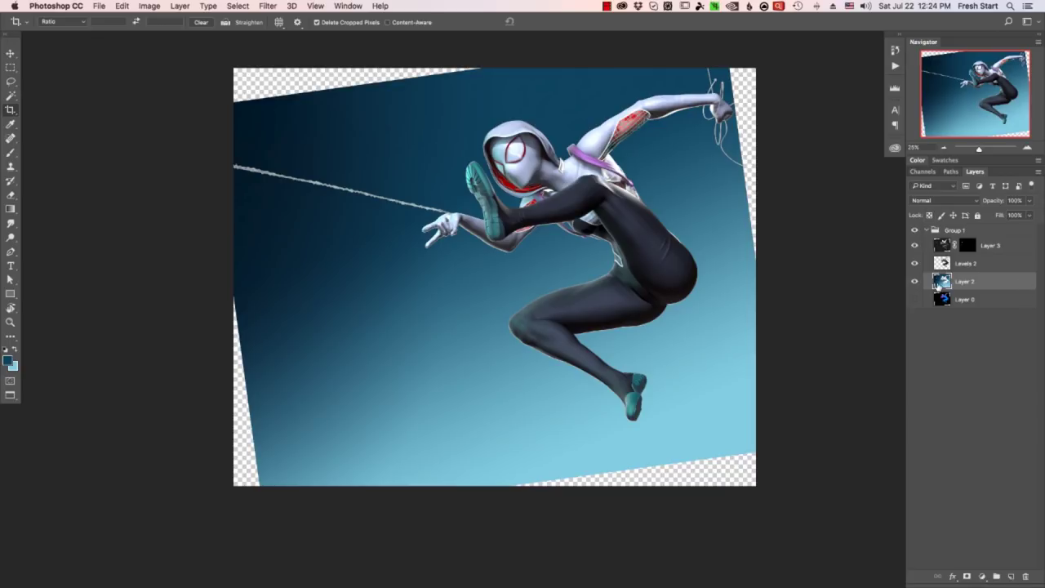
pyautogui.press('super+minus')
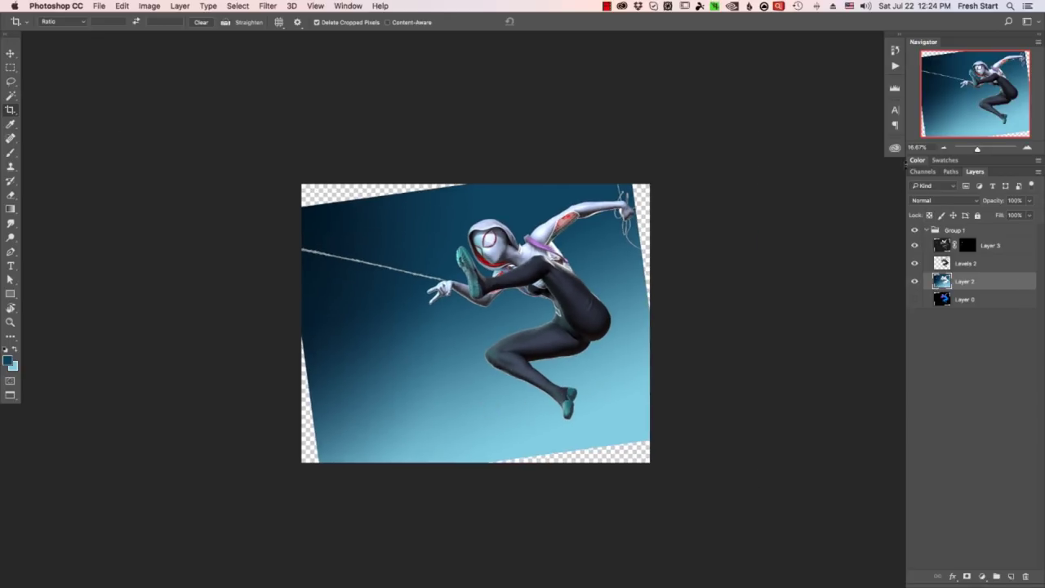
pyautogui.press('super+t')
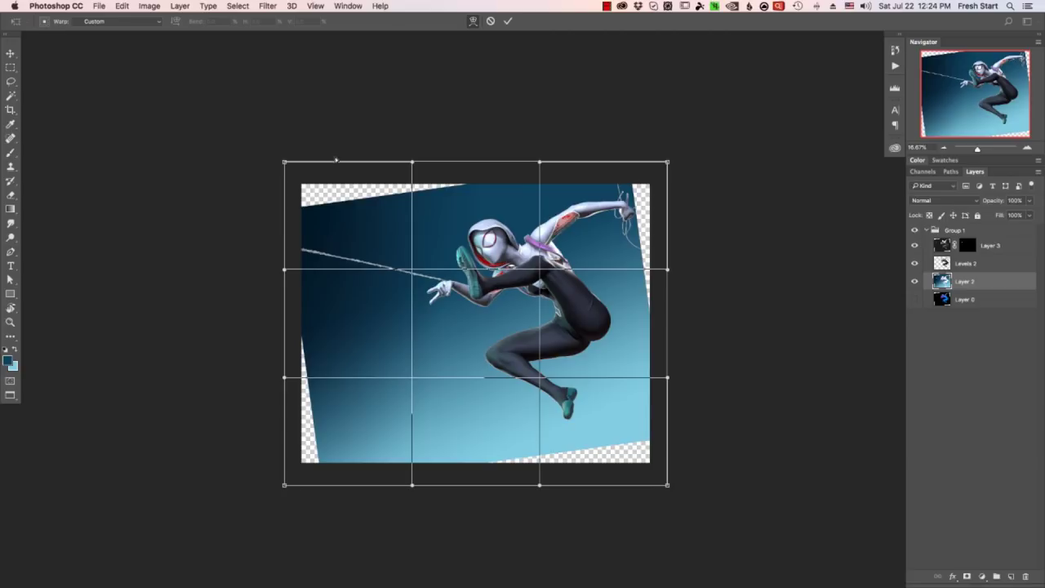
pyautogui.moveTo(335, 160); pyautogui.dragTo(317, 137)
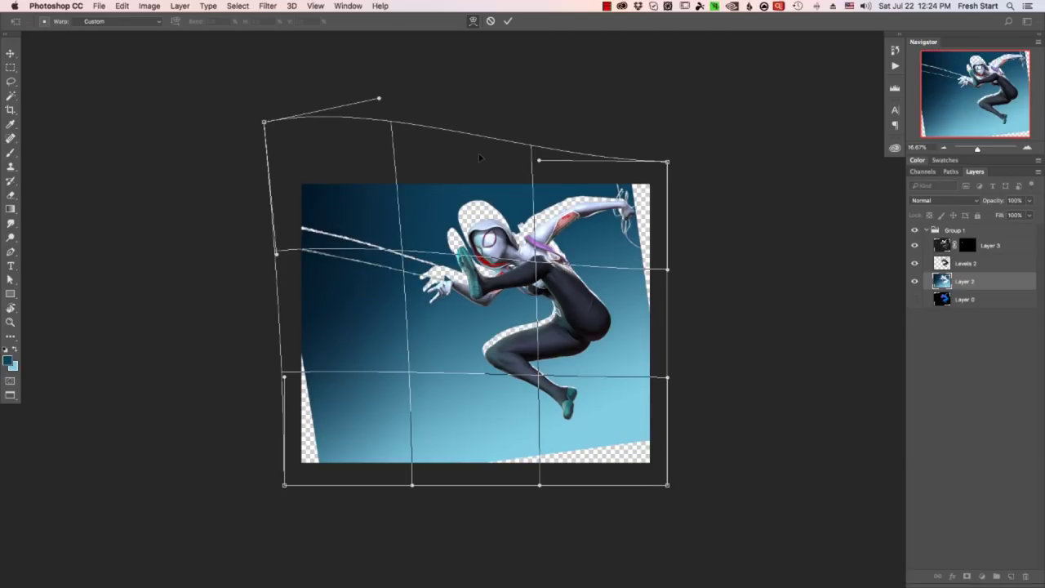
pyautogui.click(14, 51)
pyautogui.click(497, 194)
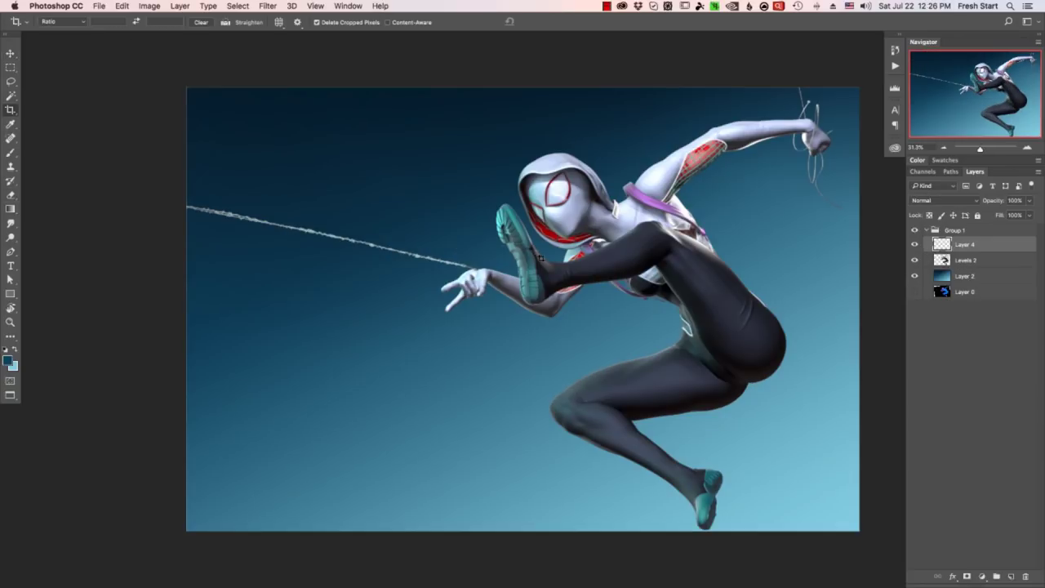
# Free-transform the web strand on Layer 4, placing the pivot at the hand and rotating it about 10 degrees clockwise
pyautogui.press('super')
pyautogui.press('super+t')
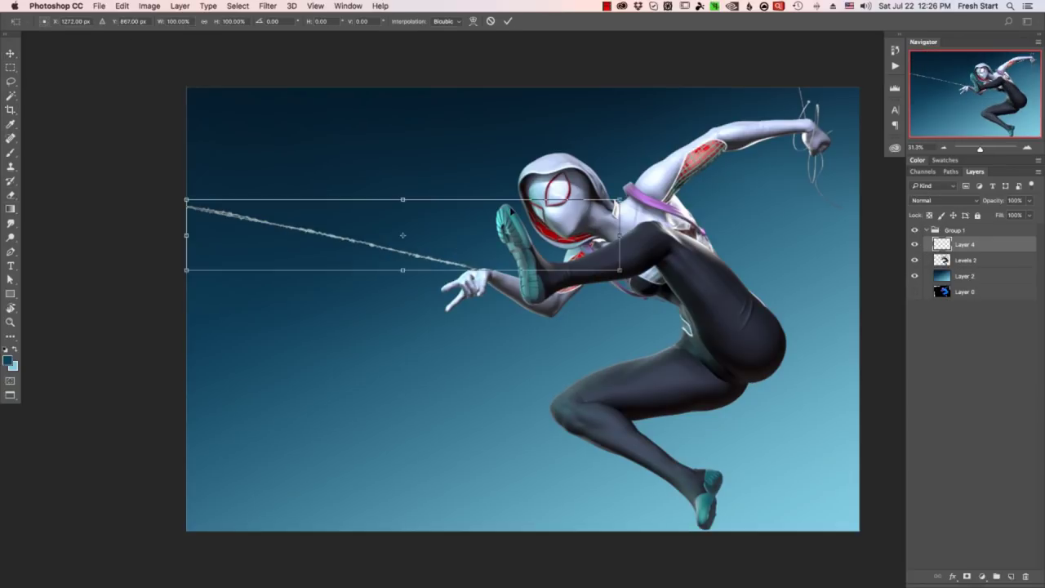
pyautogui.keyDown('alt'); pyautogui.click(460, 264); pyautogui.keyUp('alt')
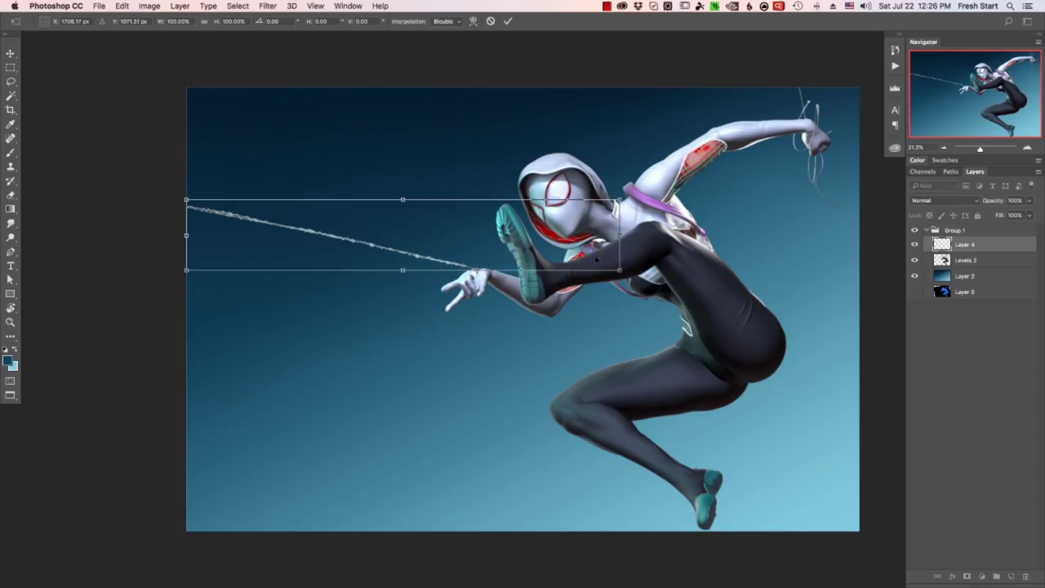
pyautogui.moveTo(195, 280); pyautogui.dragTo(182, 228)
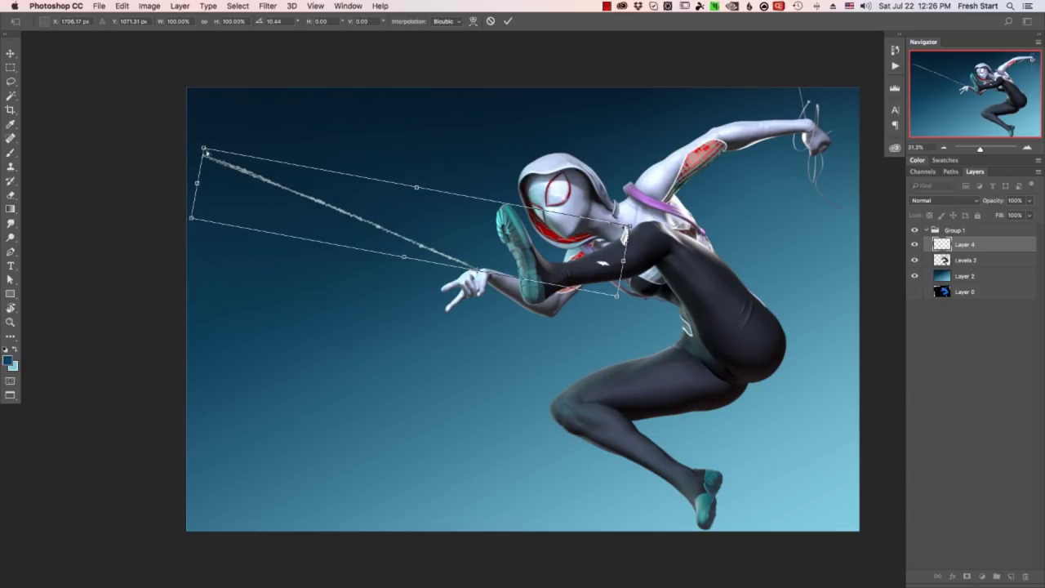
# Distort the web strand by pulling the two corners of its far end apart so it thickens away from the hand
pyautogui.keyDown('super'); pyautogui.moveTo(206, 152); pyautogui.dragTo(203, 133); pyautogui.keyUp('super')
pyautogui.keyDown('super'); pyautogui.moveTo(191, 219); pyautogui.dragTo(178, 236); pyautogui.keyUp('super')
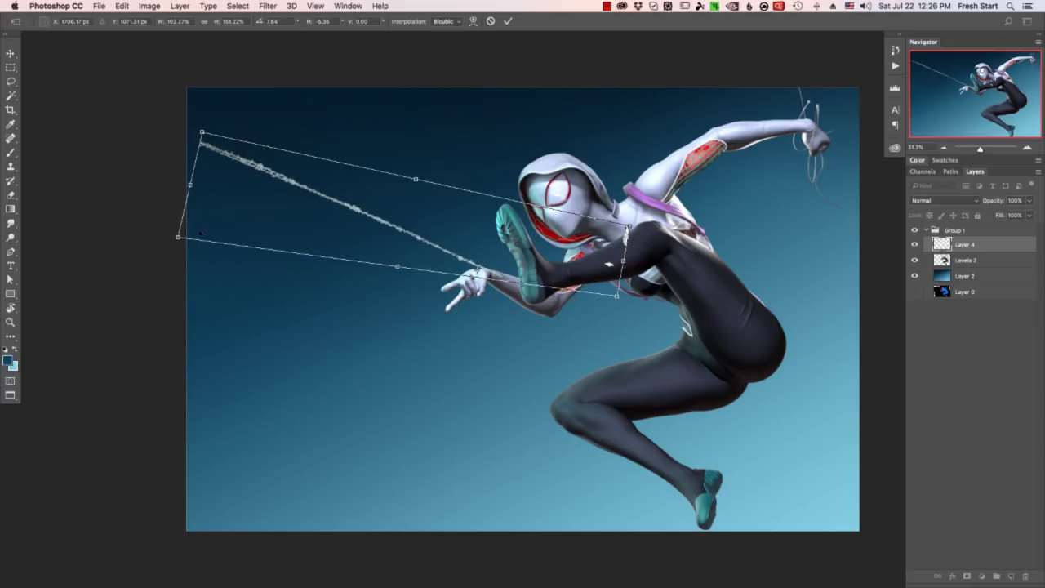
pyautogui.keyDown('super'); pyautogui.moveTo(203, 135); pyautogui.dragTo(194, 110); pyautogui.keyUp('super')
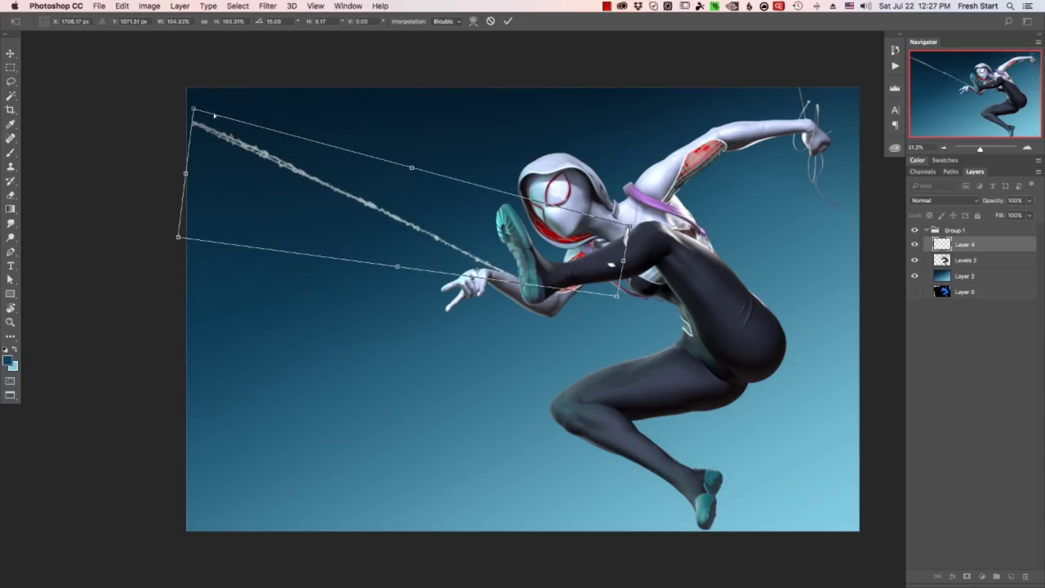
# Shorten the web strand from the hand side to about 76% width and apply the transformation
pyautogui.moveTo(622, 260); pyautogui.dragTo(587, 250)
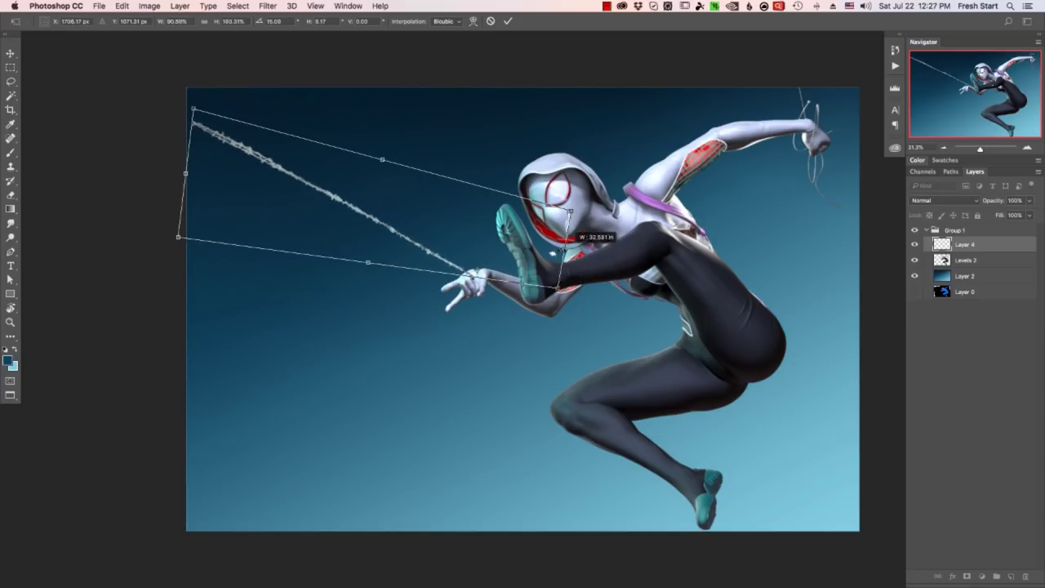
pyautogui.moveTo(554, 252); pyautogui.dragTo(492, 242)
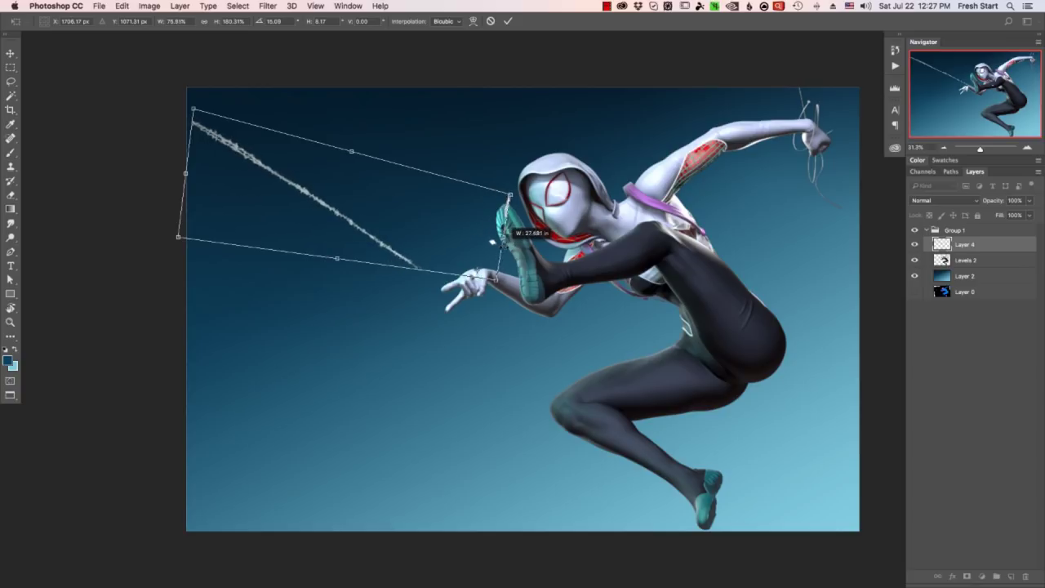
pyautogui.press('Return')
# Lasso and delete the stray web fragments beside the raised foot on Layer 4, and deselect
pyautogui.press('c')
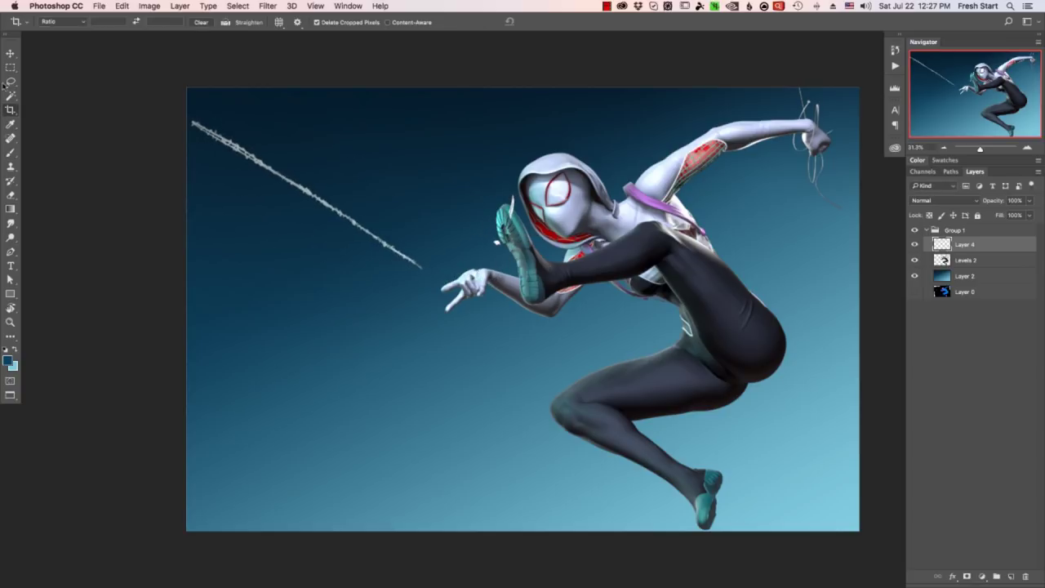
pyautogui.click(9, 81)
pyautogui.hotkey('ctrl', 'd')
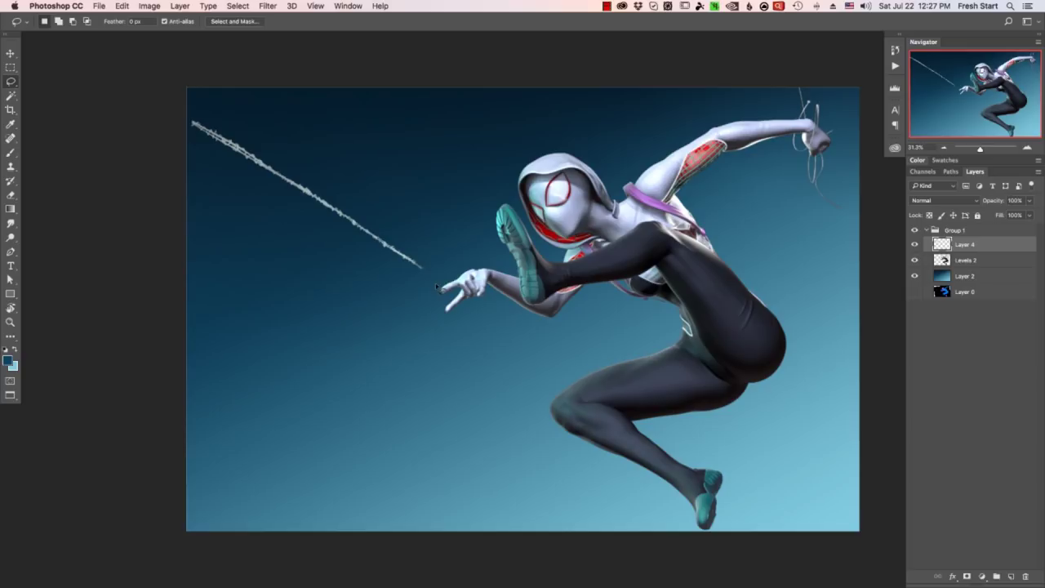
# Free-transform the web strand on Layer 4, rotating it about 15 degrees counterclockwise around its near end and attaching it to the wrist
pyautogui.hotkey('ctrl', 't')
pyautogui.moveTo(308, 195); pyautogui.dragTo(423, 269)
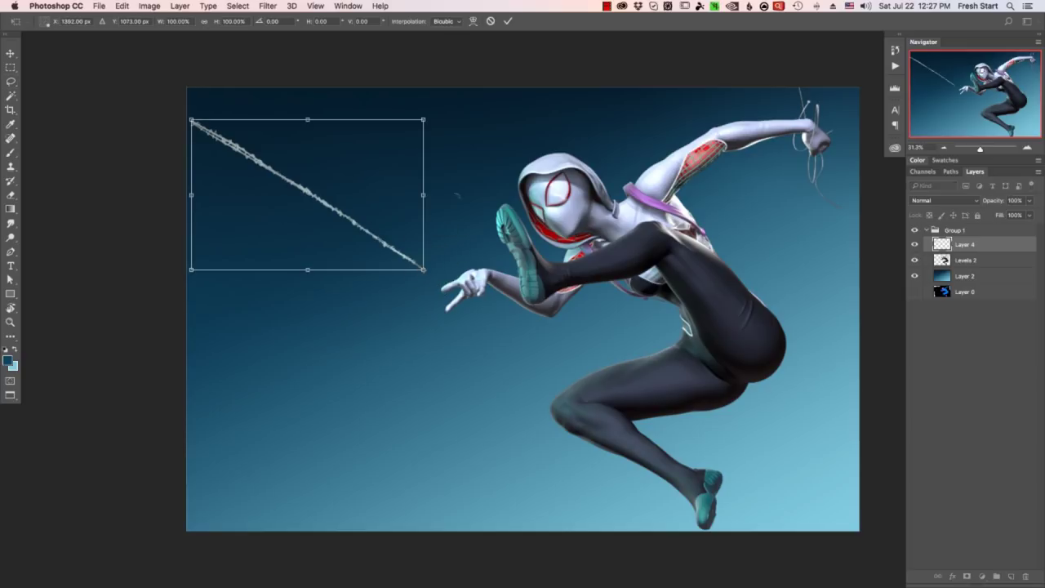
pyautogui.moveTo(456, 195); pyautogui.dragTo(454, 128)
pyautogui.moveTo(370, 243); pyautogui.dragTo(476, 242)
pyautogui.keyDown('super'); pyautogui.click(465, 274); pyautogui.keyUp('super')
pyautogui.keyDown('super'); pyautogui.click(464, 275); pyautogui.keyUp('super')
pyautogui.keyDown('alt'); pyautogui.scroll(2, 464, 275); pyautogui.keyUp('alt')
pyautogui.keyDown('alt'); pyautogui.scroll(-2, 551, 349); pyautogui.keyUp('alt')
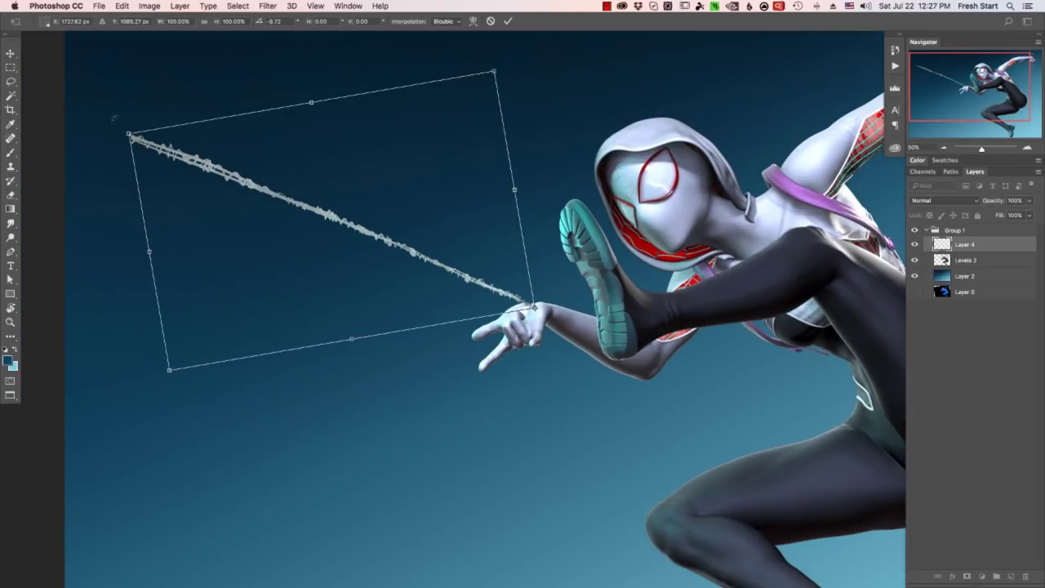
pyautogui.moveTo(114, 117); pyautogui.dragTo(115, 157)
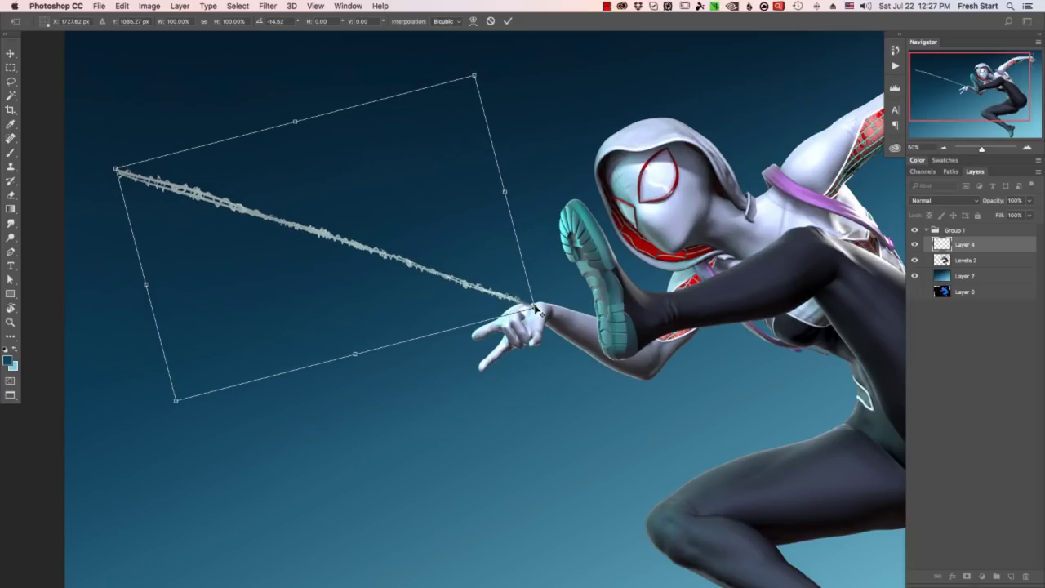
# Distort the web strand by pulling the two far-end corners slightly inward, and apply the transformation
pyautogui.keyDown('ctrl'); pyautogui.moveTo(116, 170); pyautogui.dragTo(138, 165); pyautogui.keyUp('ctrl')
pyautogui.keyDown('ctrl'); pyautogui.moveTo(179, 401); pyautogui.dragTo(179, 384); pyautogui.keyUp('ctrl')
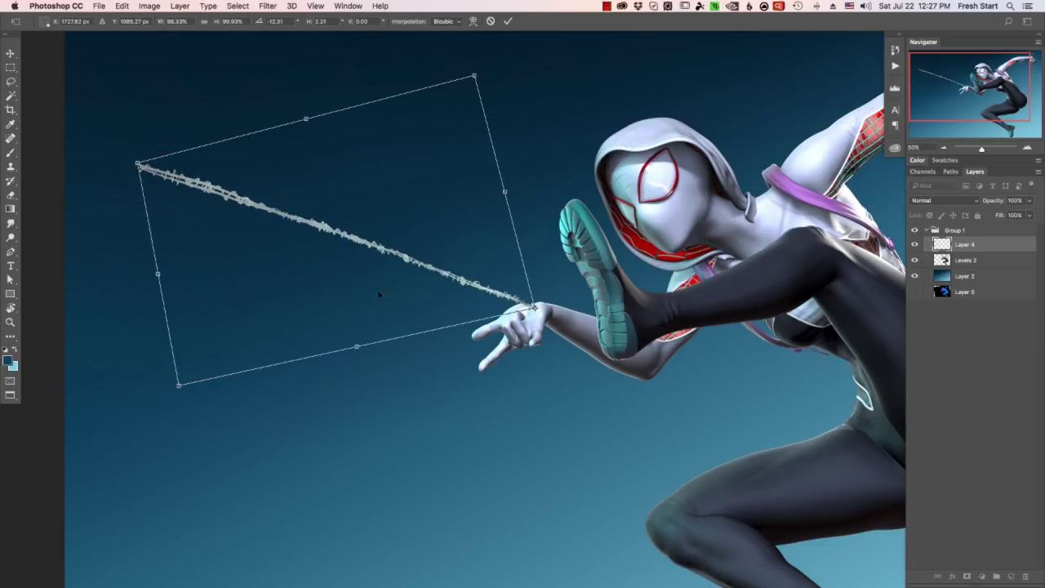
pyautogui.press('Return')
# Crop the canvas in from the web side so the strand runs off the image edge, and apply the crop
pyautogui.keyDown('alt'); pyautogui.click(527, 332); pyautogui.keyUp('alt')
pyautogui.keyDown('alt'); pyautogui.click(528, 332); pyautogui.keyUp('alt')
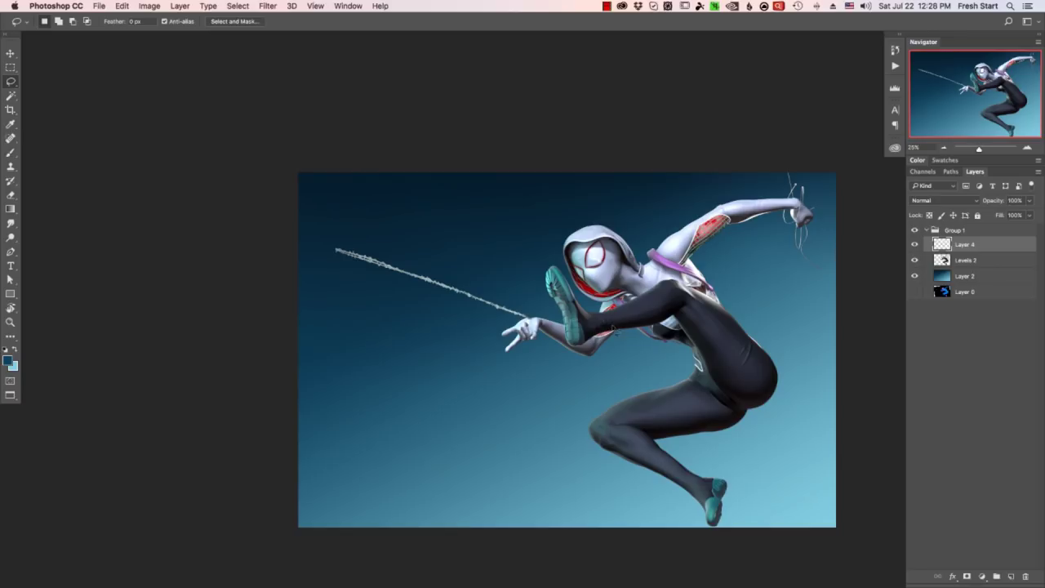
pyautogui.click(13, 115)
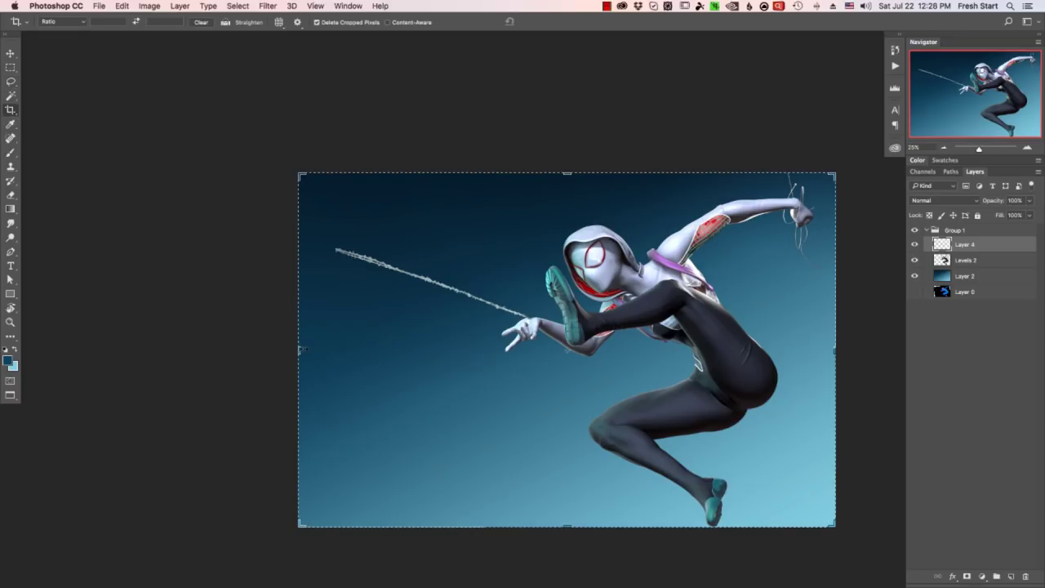
pyautogui.moveTo(298, 351); pyautogui.dragTo(320, 333)
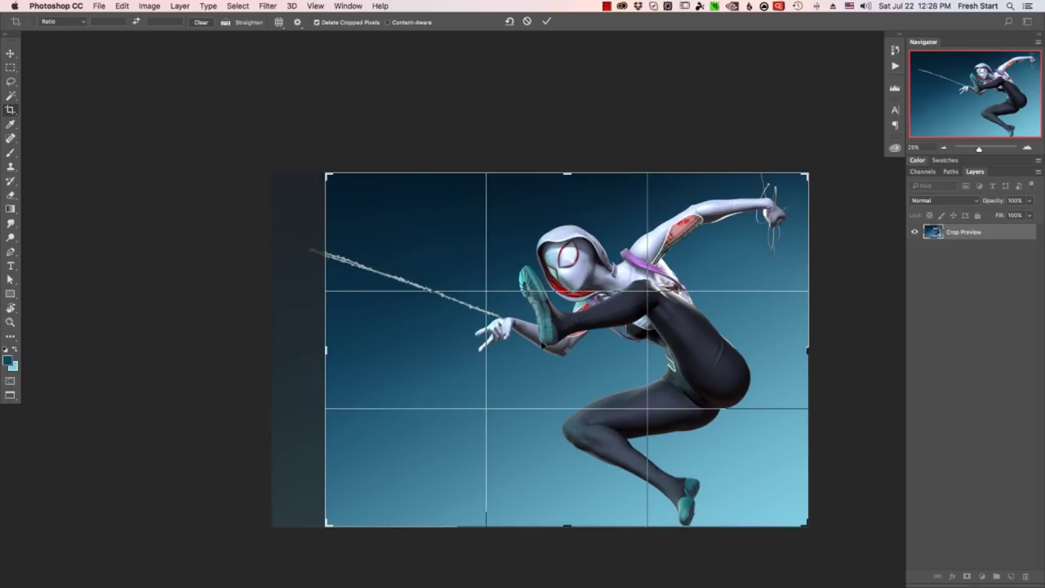
pyautogui.moveTo(807, 351); pyautogui.dragTo(804, 350)
pyautogui.press('Return')
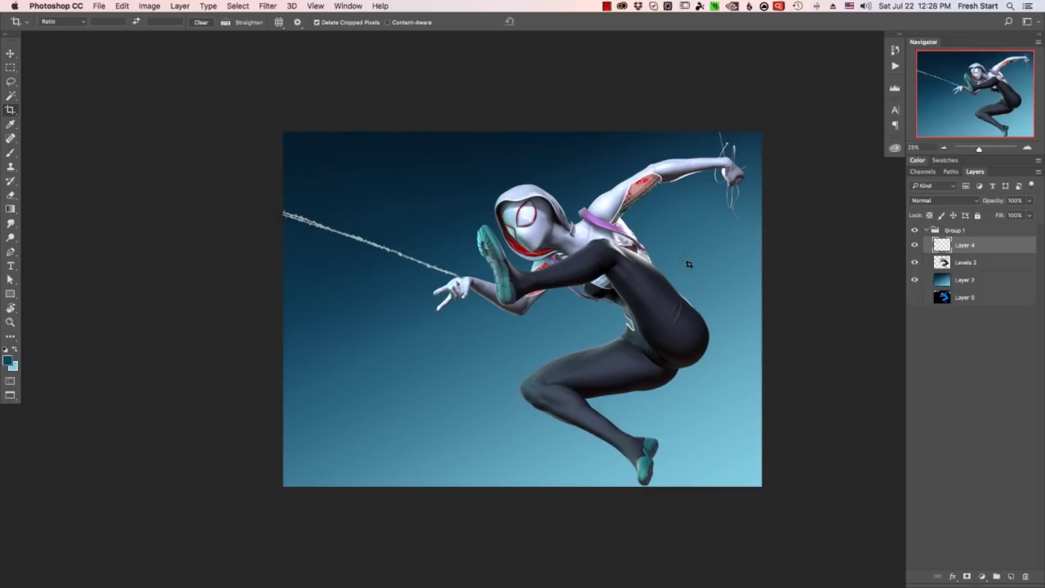
pyautogui.keyDown('super'); pyautogui.click(496, 314); pyautogui.keyUp('super')
pyautogui.press('super+minus')
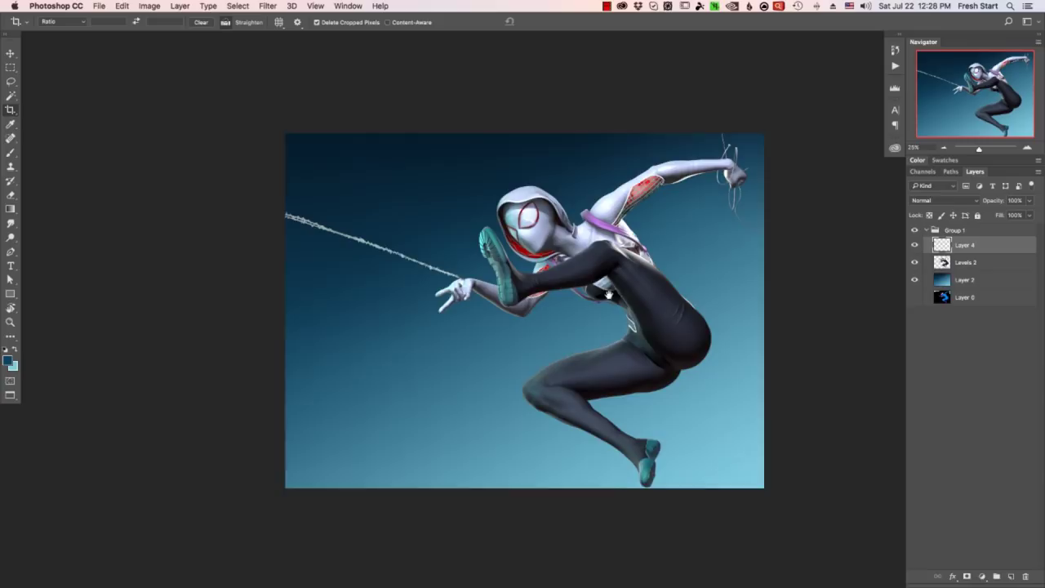
pyautogui.moveTo(640, 199); pyautogui.dragTo(597, 213)
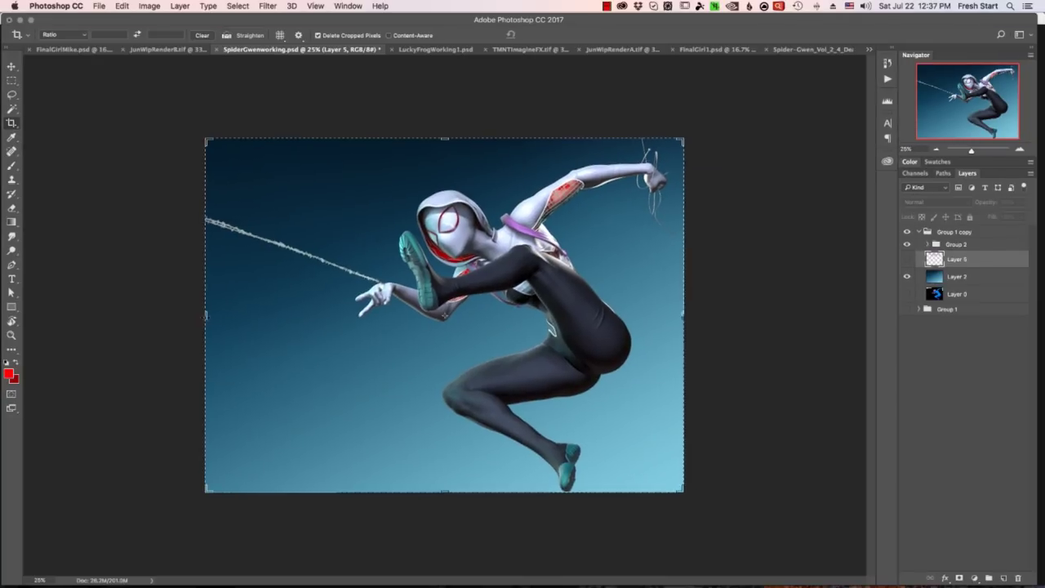
# Flip the whole canvas horizontally to check the composition in mirror view, and undo the flip
pyautogui.moveTo(205, 314); pyautogui.dragTo(223, 314)
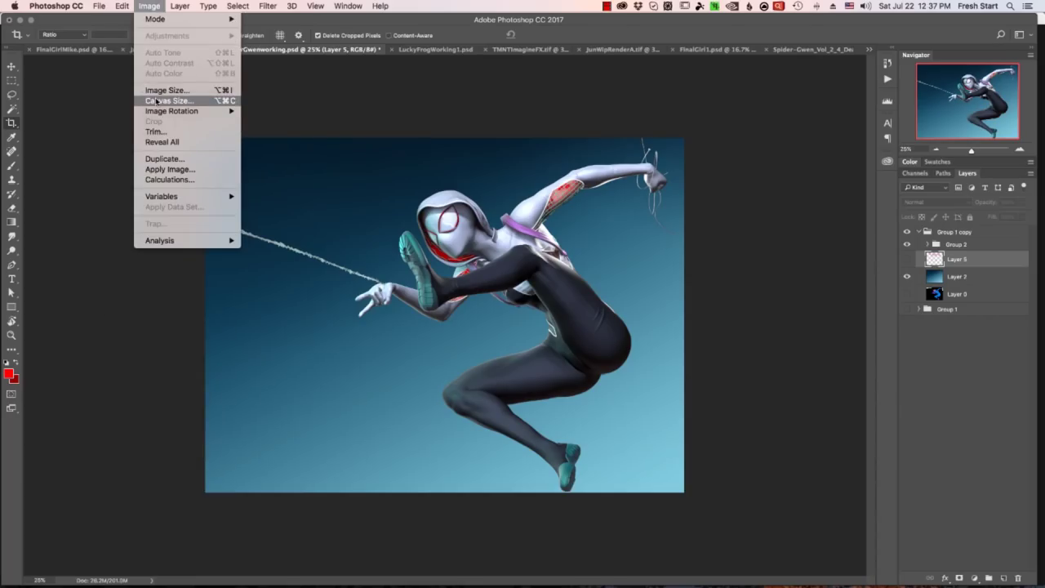
pyautogui.moveTo(167, 111)
pyautogui.click(306, 164)
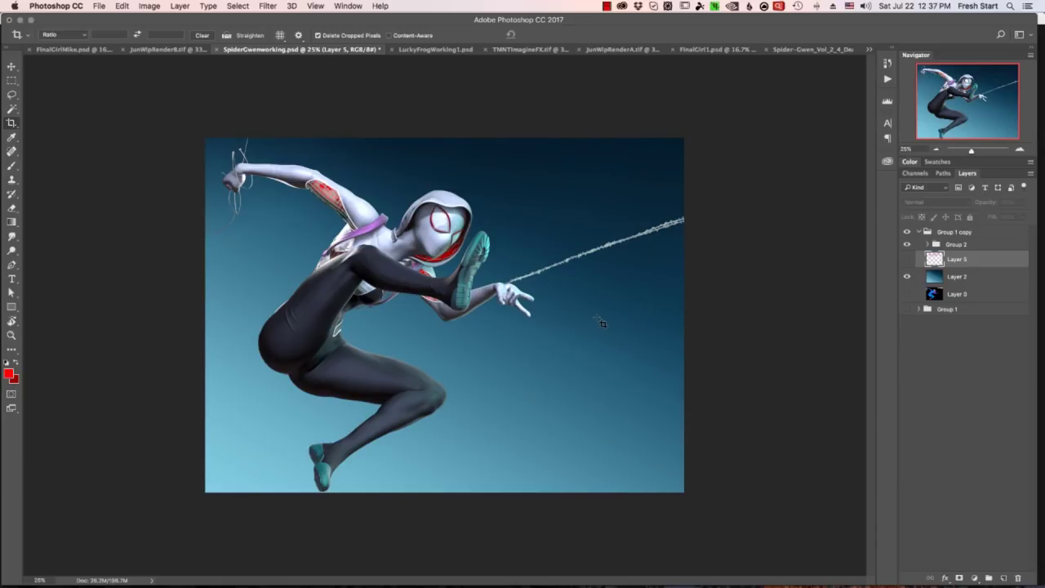
pyautogui.press('super+z')
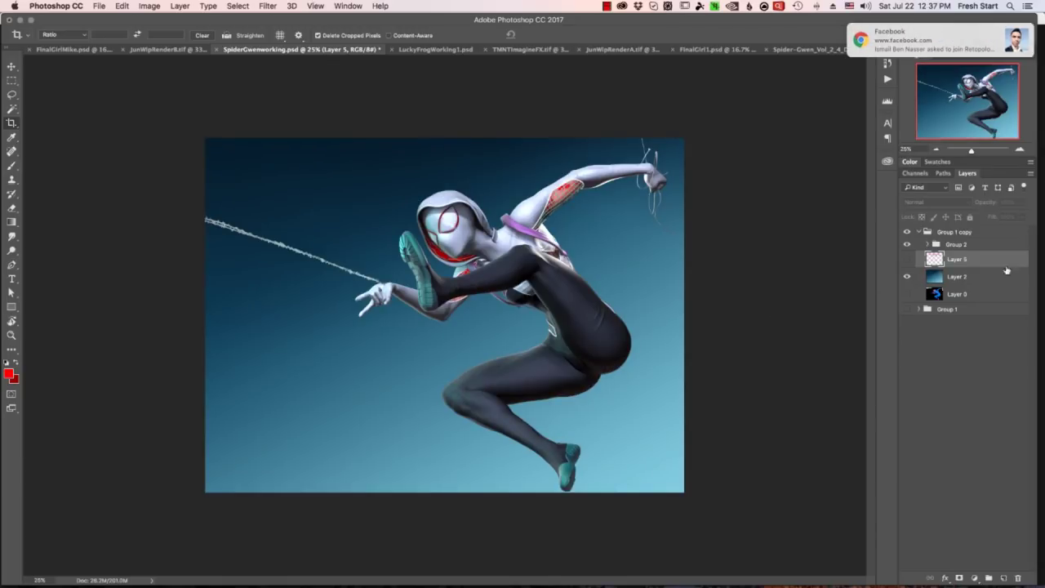
# Toggle the visibility of Group 2 off and on, expand the group and select its Levels 2 layer
pyautogui.click(906, 244)
pyautogui.click(906, 244)
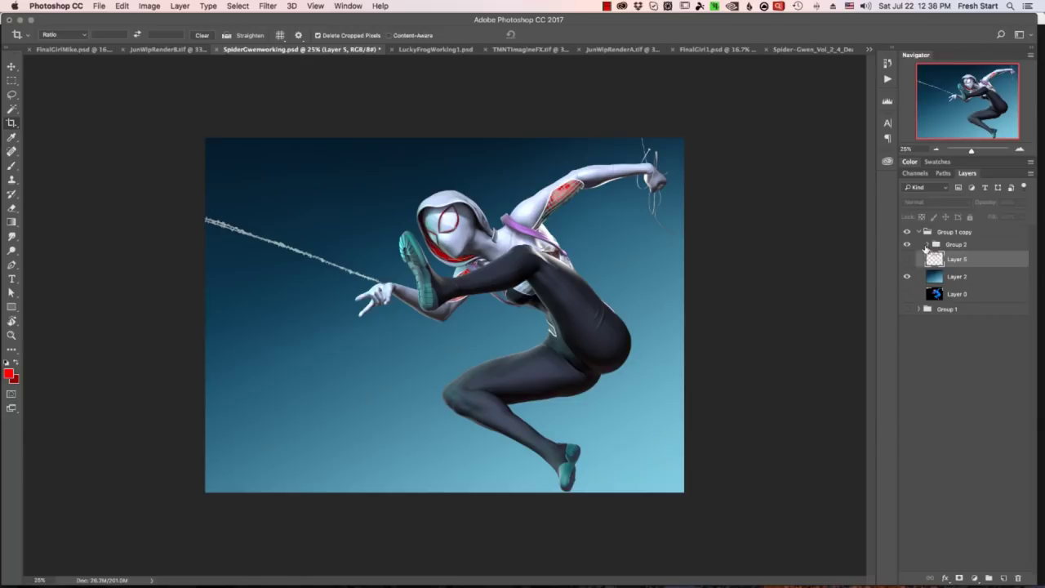
pyautogui.click(924, 248)
pyautogui.click(925, 245)
pyautogui.click(975, 277)
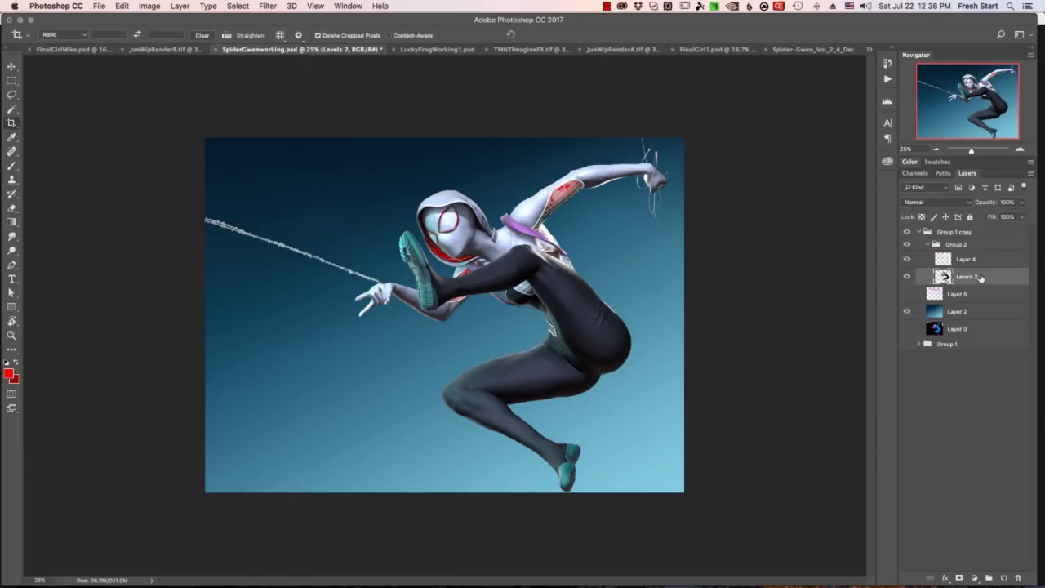
# Lasso the lower bent leg from hip to foot on Levels 2 and copy it to its own layer
pyautogui.keyDown('super'); pyautogui.click(567, 386); pyautogui.keyUp('super')
pyautogui.keyDown('super'); pyautogui.click(568, 387); pyautogui.keyUp('super')
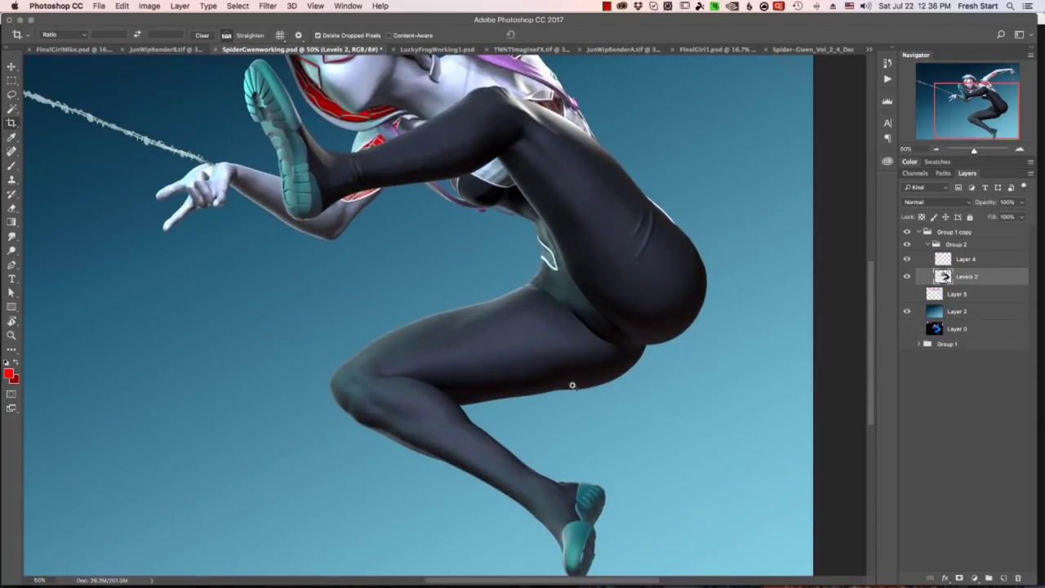
pyautogui.keyDown('super'); pyautogui.click(572, 384); pyautogui.keyUp('super')
pyautogui.keyDown('alt'); pyautogui.keyDown('super'); pyautogui.click(585, 354); pyautogui.keyUp('super'); pyautogui.keyUp('alt')
pyautogui.keyDown('alt'); pyautogui.keyDown('super'); pyautogui.click(585, 354); pyautogui.keyUp('super'); pyautogui.keyUp('alt')
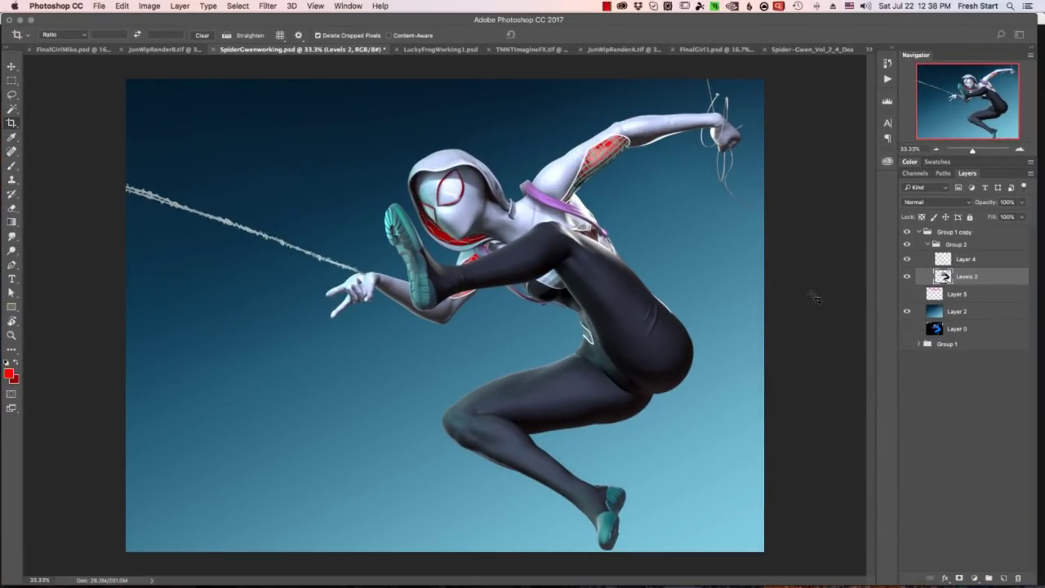
pyautogui.click(11, 95)
pyautogui.moveTo(565, 338)
pyautogui.mouseDown()
pyautogui.moveTo(660, 482)
pyautogui.moveTo(604, 549)
pyautogui.moveTo(461, 336)
pyautogui.mouseUp()
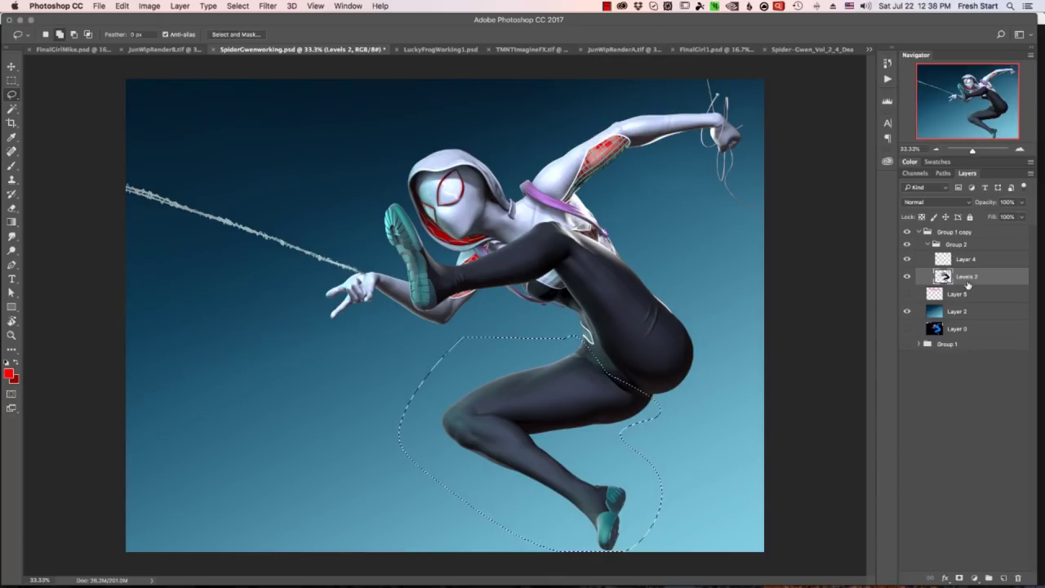
pyautogui.press('super+j')
# Liquify the copied leg with a size 300 brush, smoothing the contours of the thigh and knee, and apply the filter
pyautogui.press('shift+super+x')
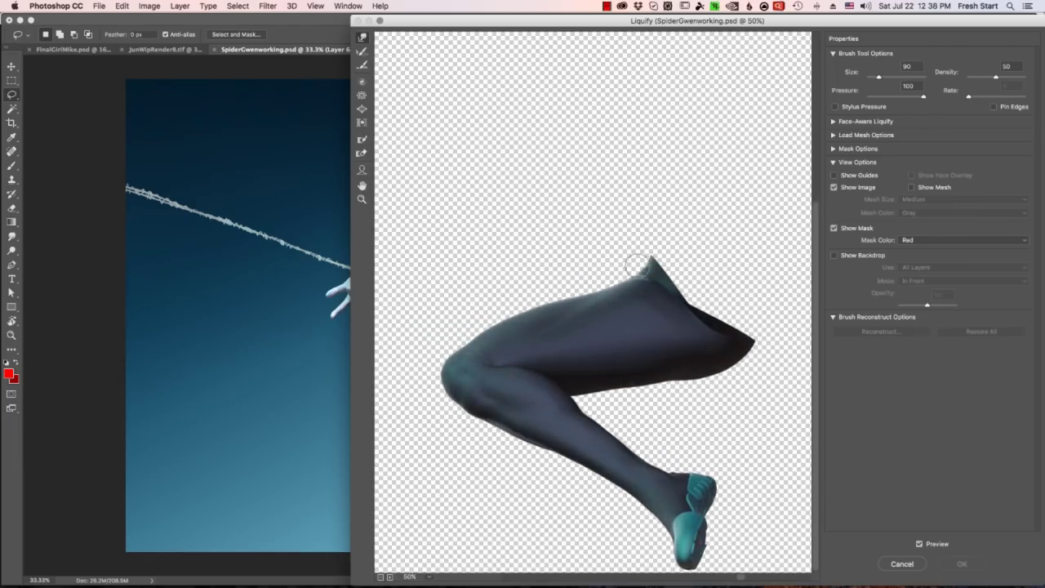
pyautogui.press(']')
pyautogui.press(']')
pyautogui.press(']')
pyautogui.press(']')
pyautogui.press(']')
pyautogui.press(']')
pyautogui.press(']')
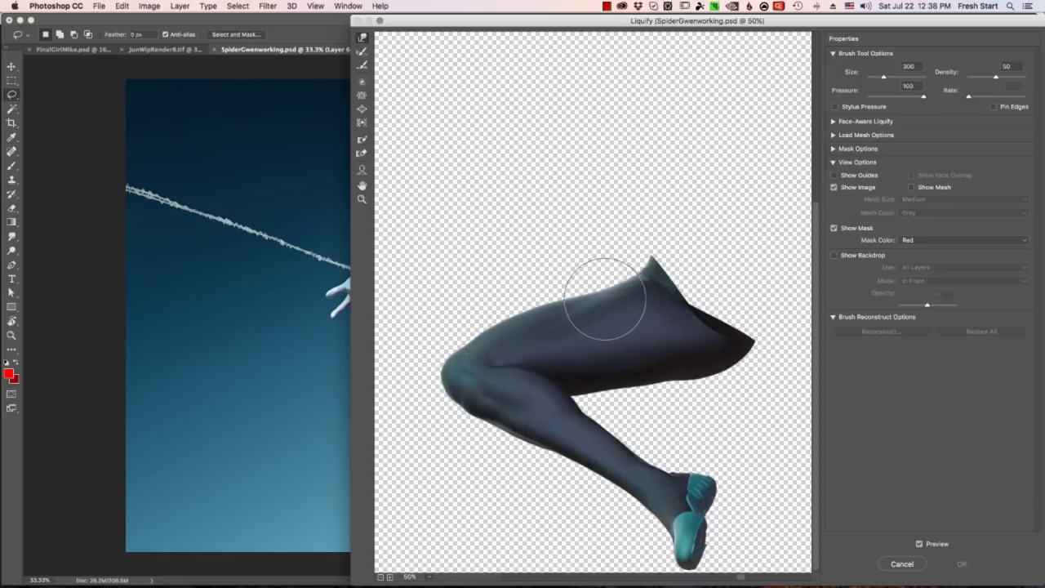
pyautogui.moveTo(604, 298); pyautogui.dragTo(611, 238)
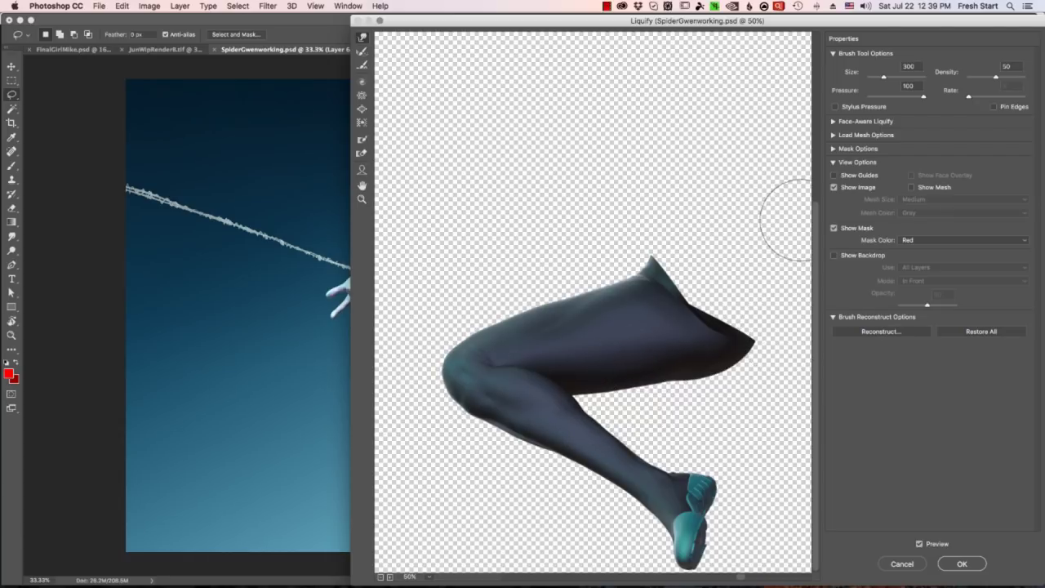
pyautogui.click(969, 562)
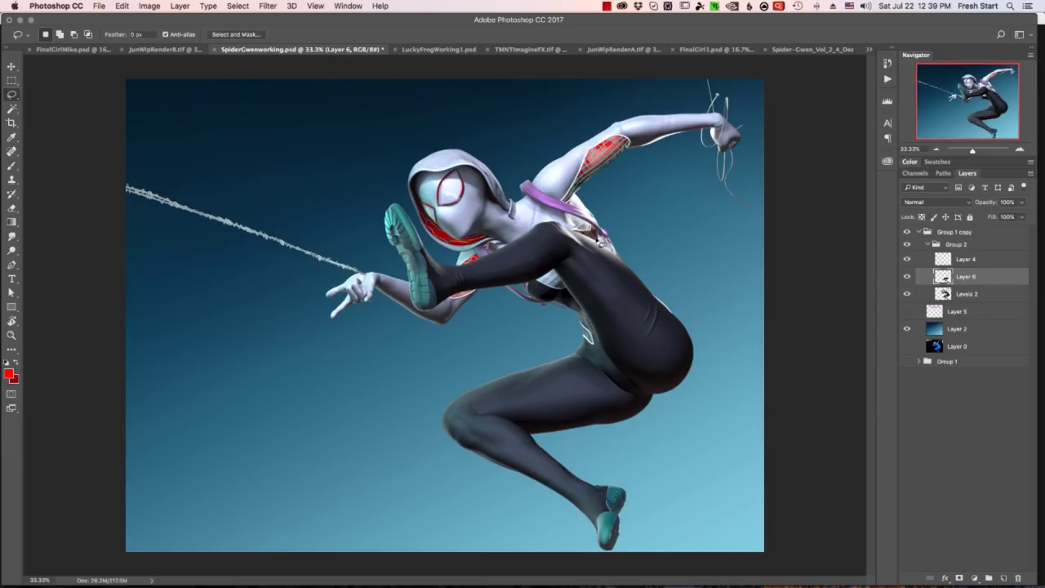
# Lasso the raised leg's thigh and hip area on Levels 2 and copy it to a new layer
pyautogui.moveTo(614, 245)
pyautogui.mouseDown()
pyautogui.moveTo(711, 354)
pyautogui.moveTo(549, 286)
pyautogui.moveTo(589, 234)
pyautogui.mouseUp()
pyautogui.click(968, 298)
pyautogui.press('super+j')
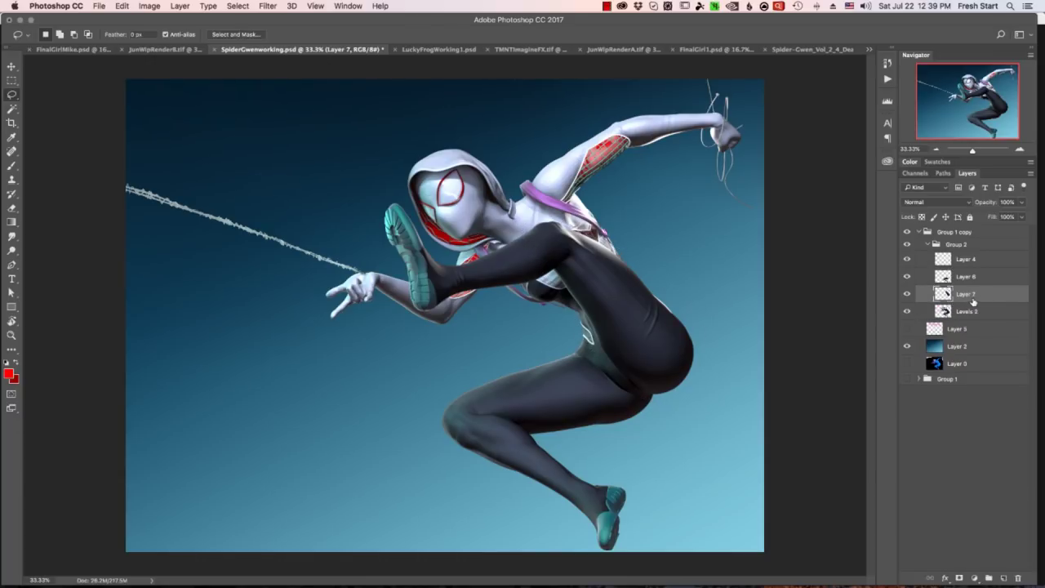
# Open Liquify on the copied thigh and hip piece and push its waist-side edge outward with a size 600 brush
pyautogui.press('shift+super+x')
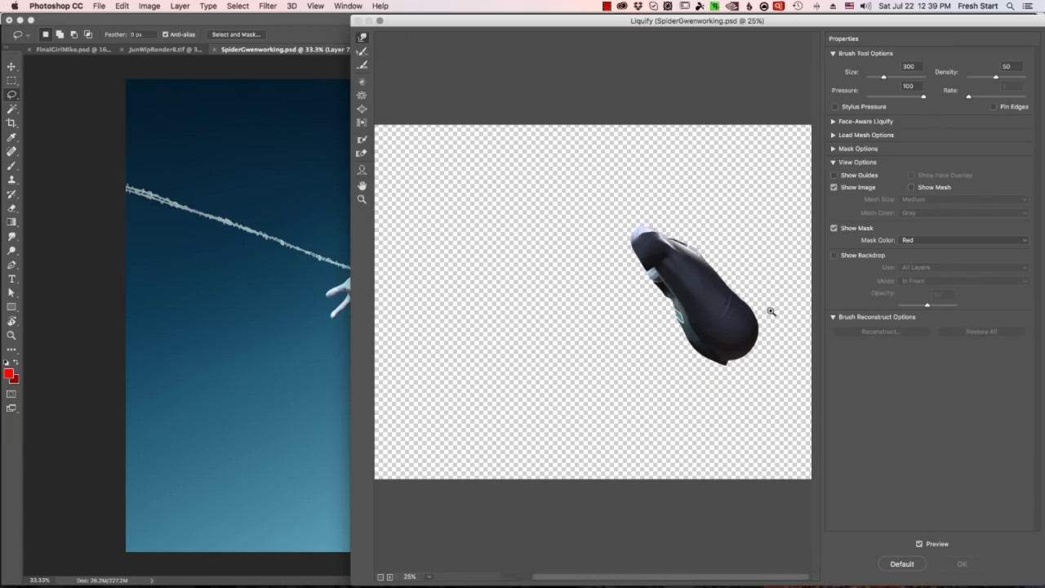
pyautogui.press('super+equal')
pyautogui.press(']')
pyautogui.press(']')
pyautogui.press(']')
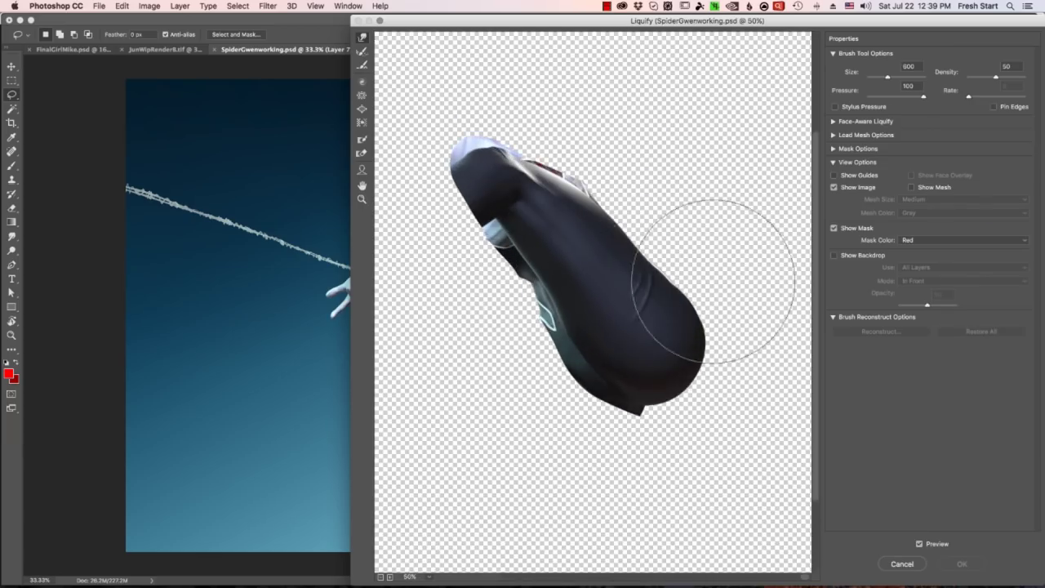
pyautogui.moveTo(546, 293); pyautogui.dragTo(522, 294)
# Refine the thigh and hip contours with smaller Liquify brushes between size 125 and 250, and apply the filter
pyautogui.press('[')
pyautogui.press('[')
pyautogui.press('[')
pyautogui.press('[')
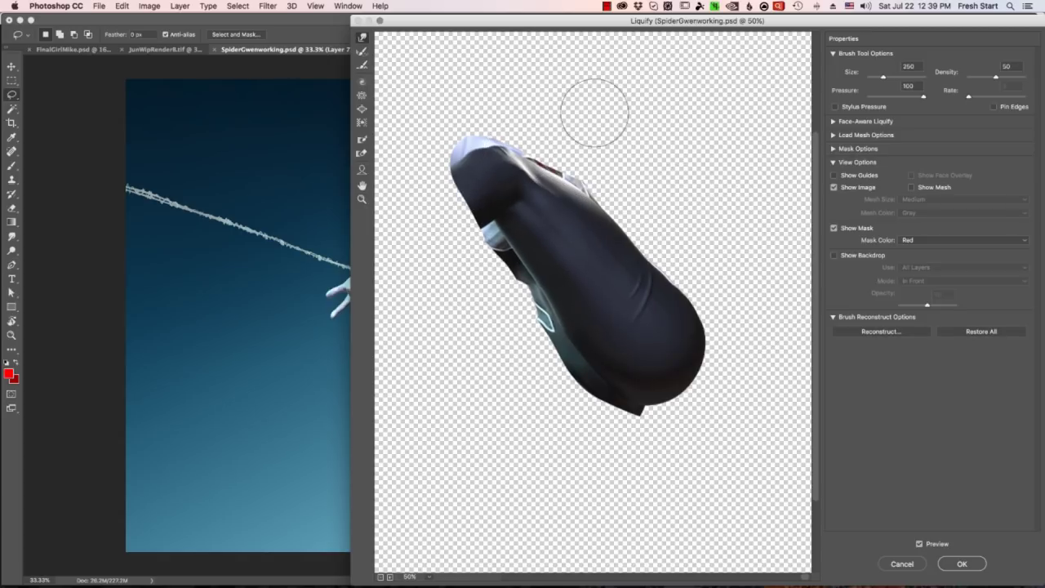
pyautogui.press('[')
pyautogui.press('[')
pyautogui.press('[')
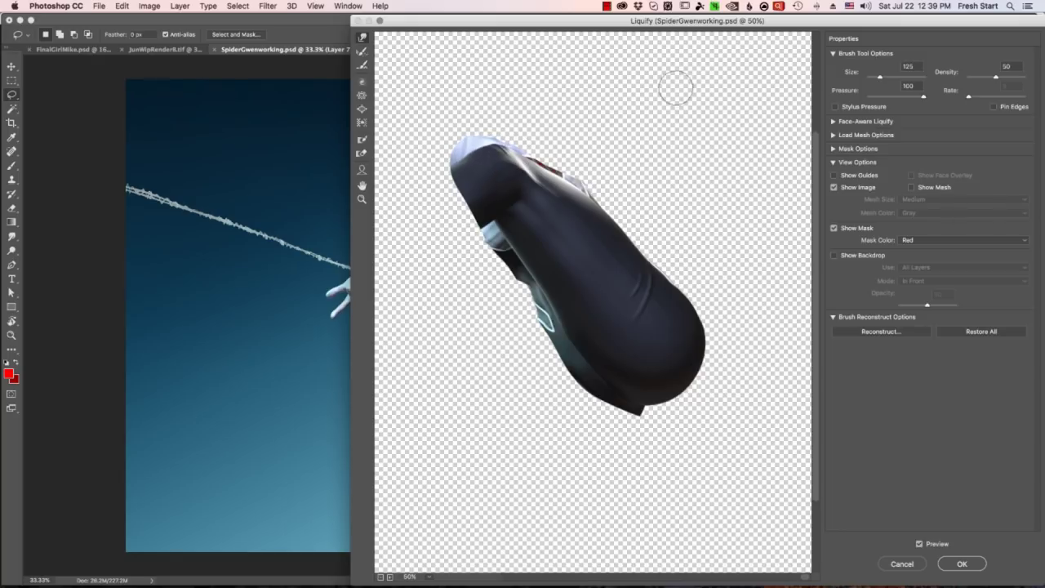
pyautogui.press(']')
pyautogui.press(']')
pyautogui.press(']')
pyautogui.press(']')
pyautogui.press(']')
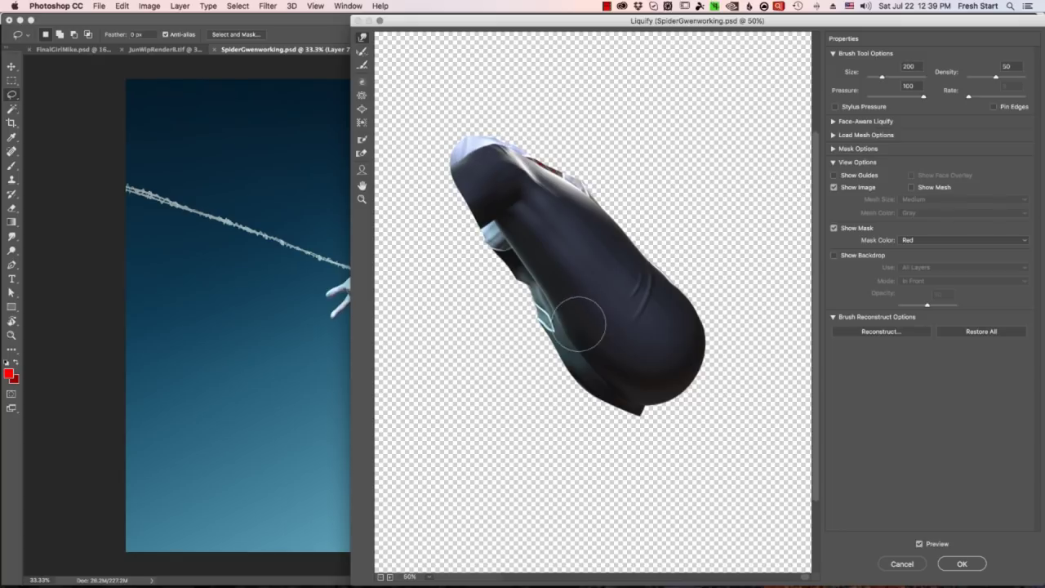
pyautogui.press('[')
pyautogui.press('[')
pyautogui.press('[')
pyautogui.press('[')
pyautogui.press('[')
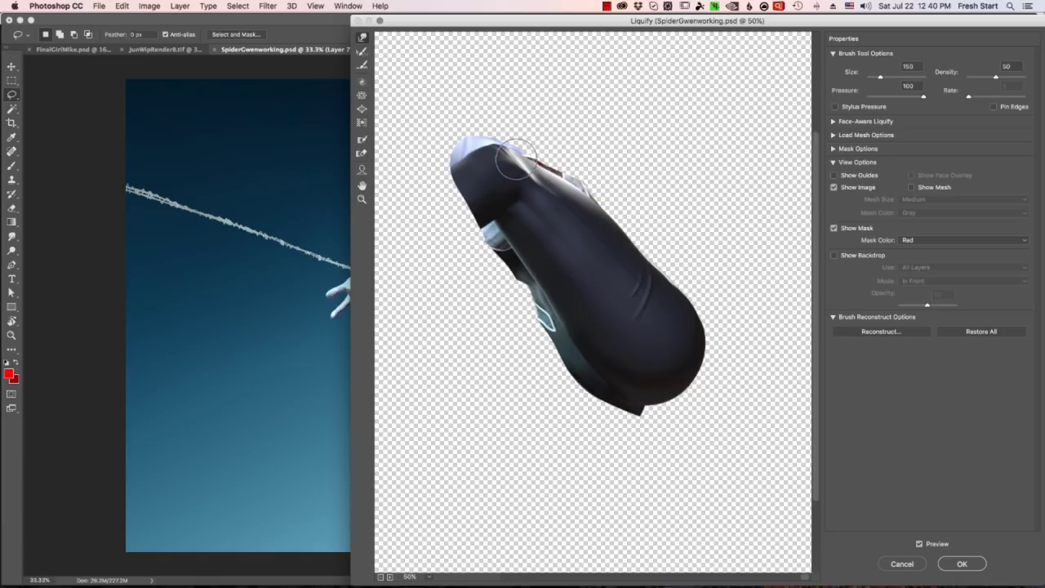
pyautogui.press(']')
pyautogui.press(']')
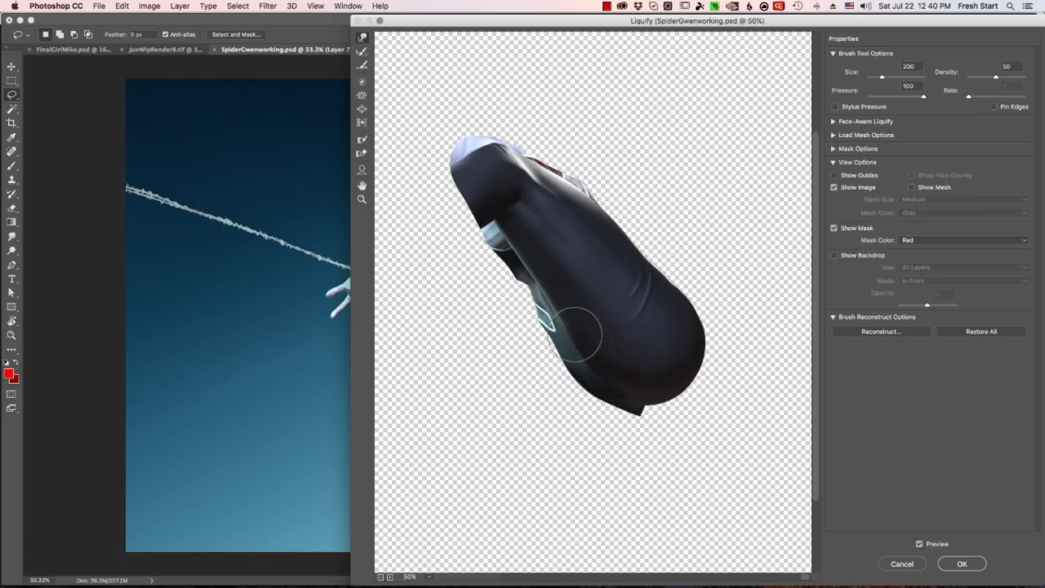
pyautogui.click(960, 563)
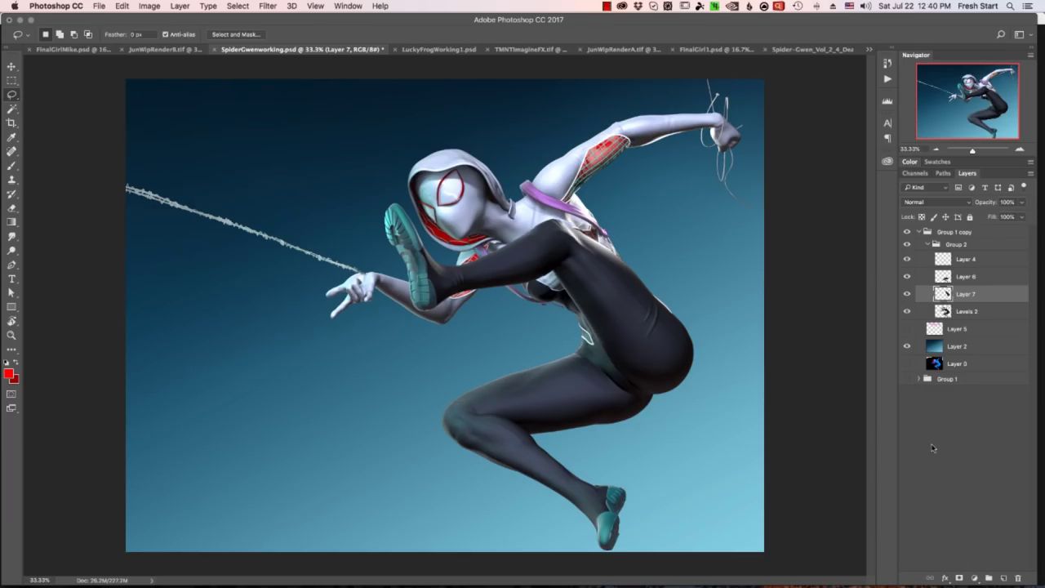
# Toggle the visibility of Layer 7 repeatedly to compare the liquified thigh and hip with the original shape
pyautogui.click(907, 297)
pyautogui.click(907, 297)
pyautogui.click(907, 297)
pyautogui.click(907, 297)
pyautogui.click(906, 297)
pyautogui.click(907, 297)
# Add a layer mask to Layer 7 and paint black on it with a size 20 brush along the lower back seam
pyautogui.keyDown('super'); pyautogui.click(668, 328); pyautogui.keyUp('super')
pyautogui.keyDown('super'); pyautogui.moveTo(733, 446); pyautogui.dragTo(703, 481); pyautogui.keyUp('super')
pyautogui.moveTo(819, 499); pyautogui.dragTo(488, 541)
pyautogui.press('r')
pyautogui.moveTo(579, 499); pyautogui.dragTo(579, 461)
pyautogui.keyDown('super'); pyautogui.click(548, 395); pyautogui.keyUp('super')
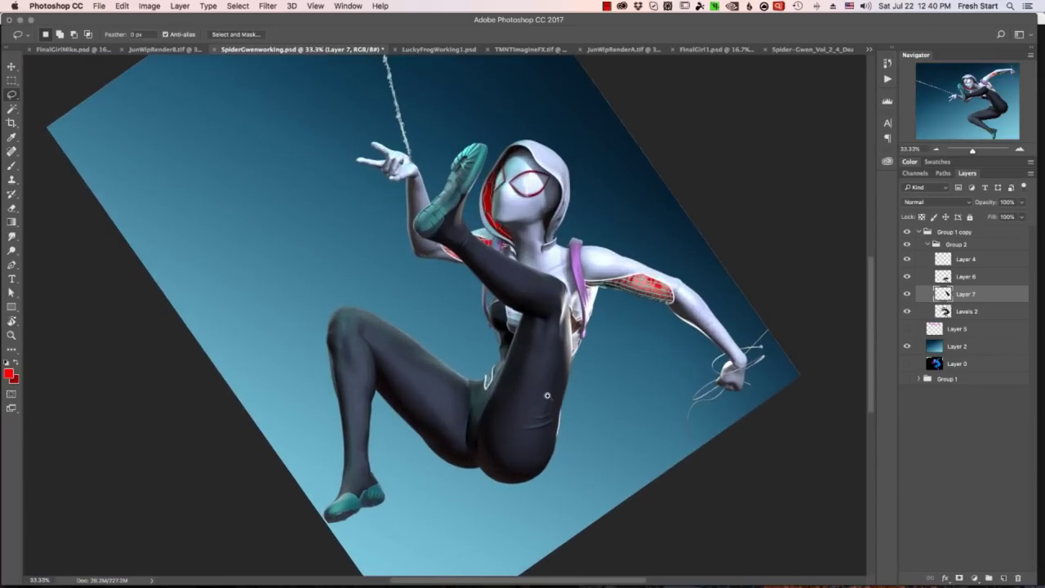
pyautogui.keyDown('super'); pyautogui.click(548, 395); pyautogui.keyUp('super')
pyautogui.click(959, 577)
pyautogui.press('b')
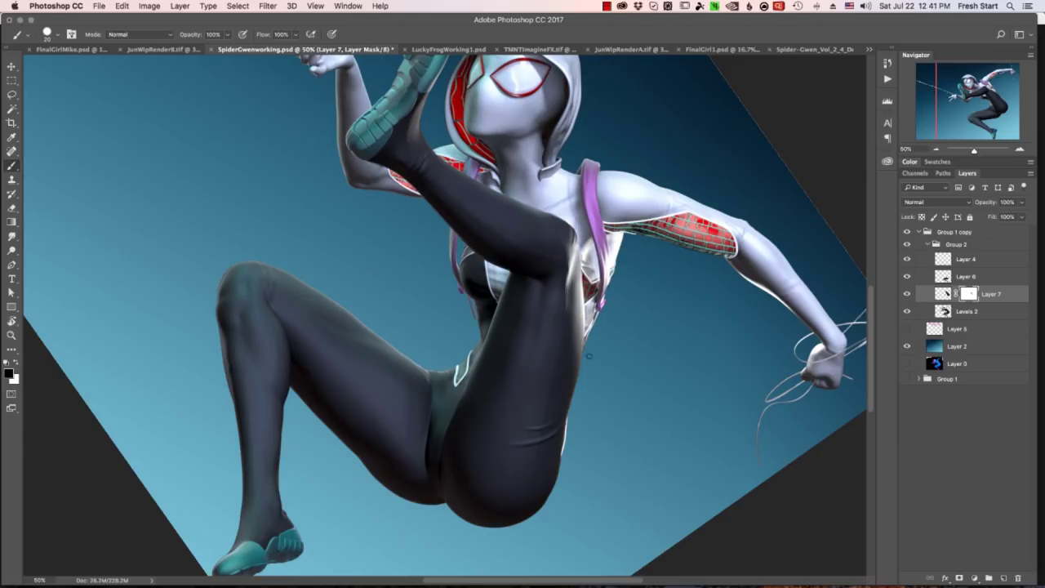
pyautogui.keyDown('alt'); pyautogui.click(637, 477); pyautogui.keyUp('alt')
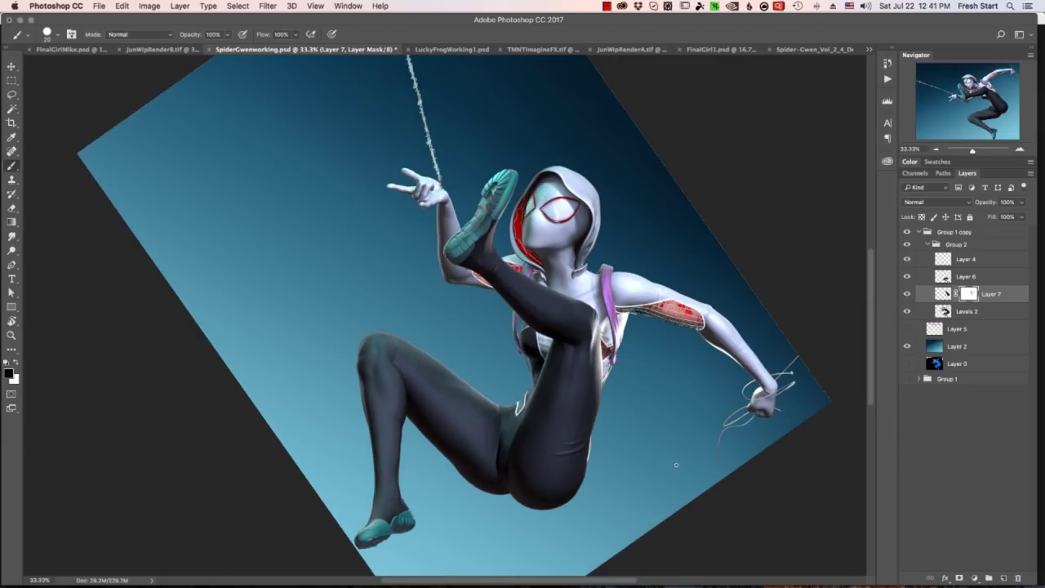
pyautogui.press('Escape')
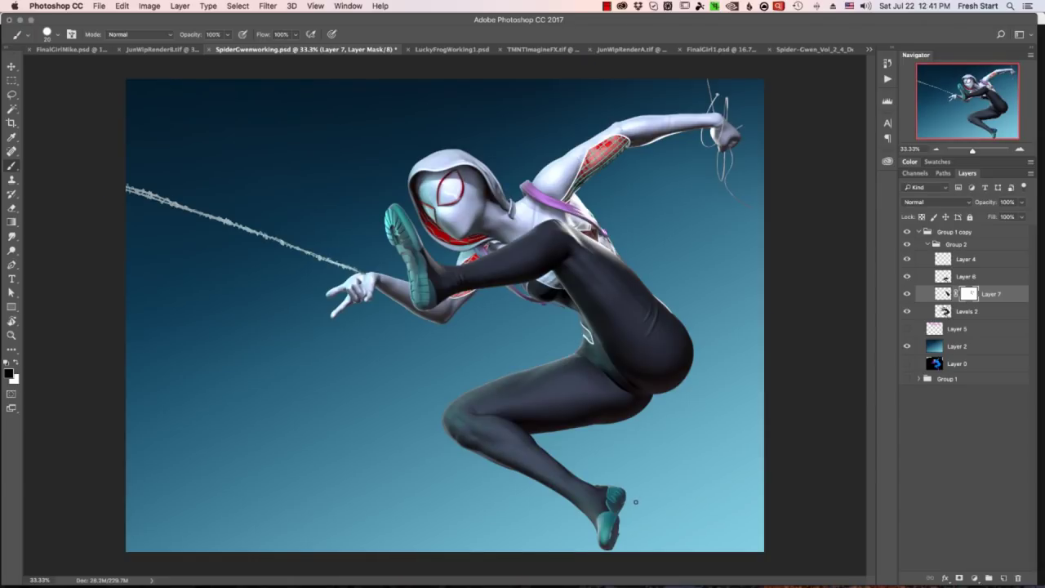
# Lasso the web-holding hand on Levels 2, copy it to a new layer, and transform it to about 113% scale and -3.57° rotation
pyautogui.press('l')
pyautogui.hotkey('alt', '[')
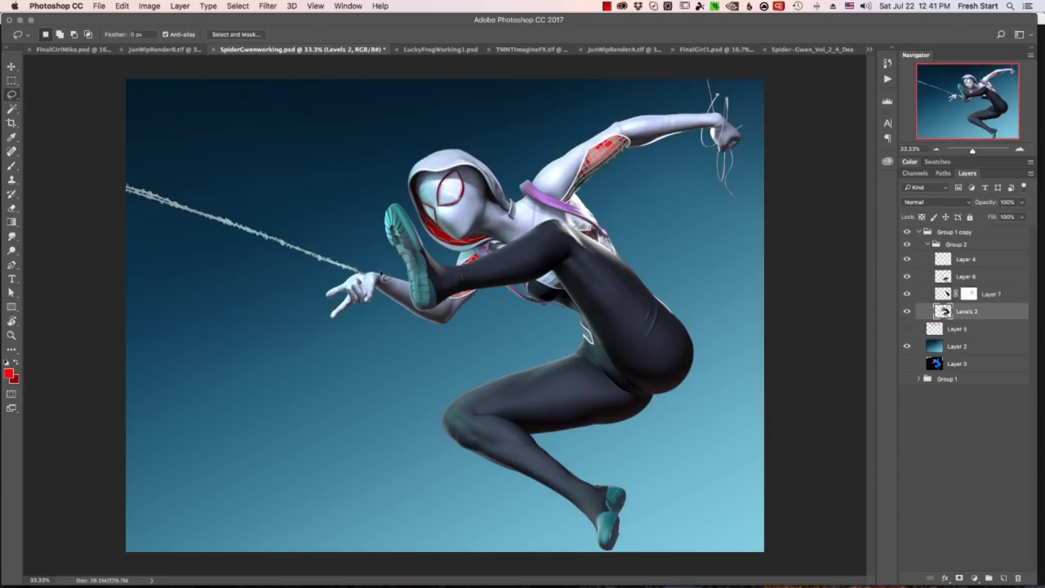
pyautogui.moveTo(359, 321)
pyautogui.mouseDown()
pyautogui.moveTo(330, 274)
pyautogui.moveTo(380, 317)
pyautogui.mouseUp()
pyautogui.hotkey('ctrl', 'j')
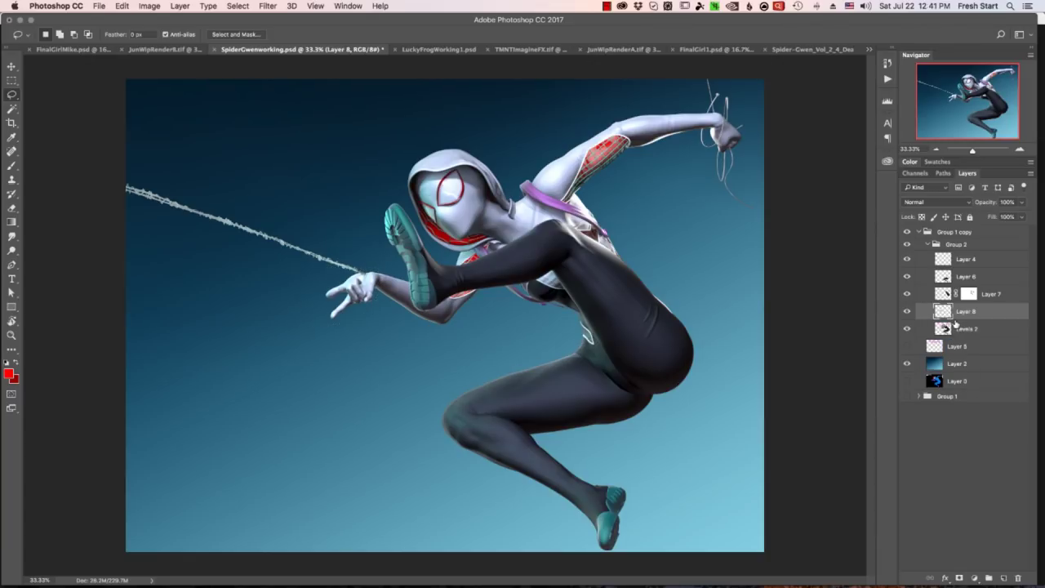
pyautogui.hotkey('ctrl', 't')
pyautogui.moveTo(326, 318); pyautogui.dragTo(318, 334)
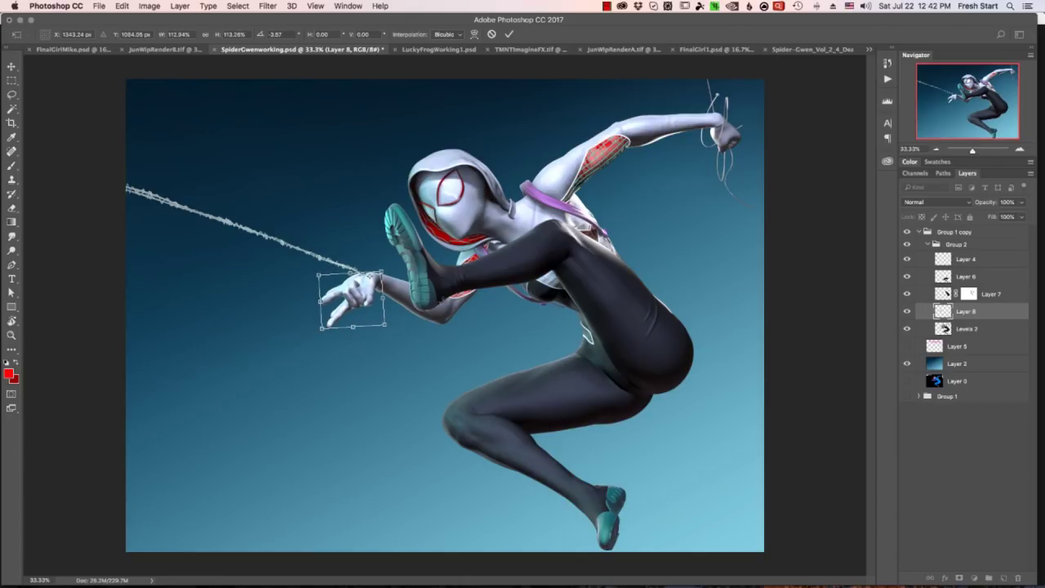
pyautogui.press('Return')
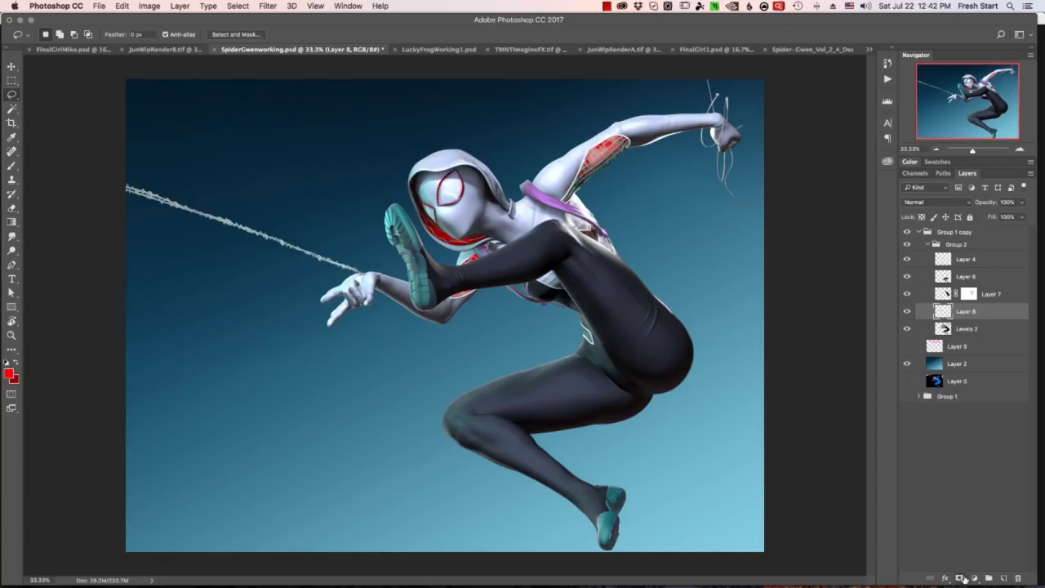
# Mask out the original hand on Levels 2 and add a layer mask to the enlarged hand's Layer 8
pyautogui.click(962, 578)
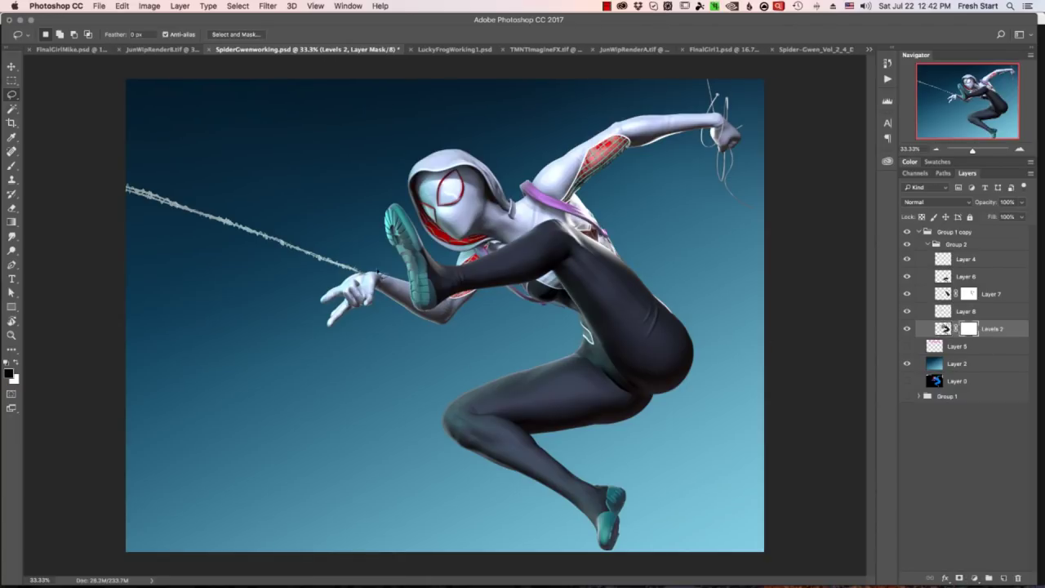
pyautogui.hotkey('alt', 'BackSpace')
pyautogui.click(962, 314)
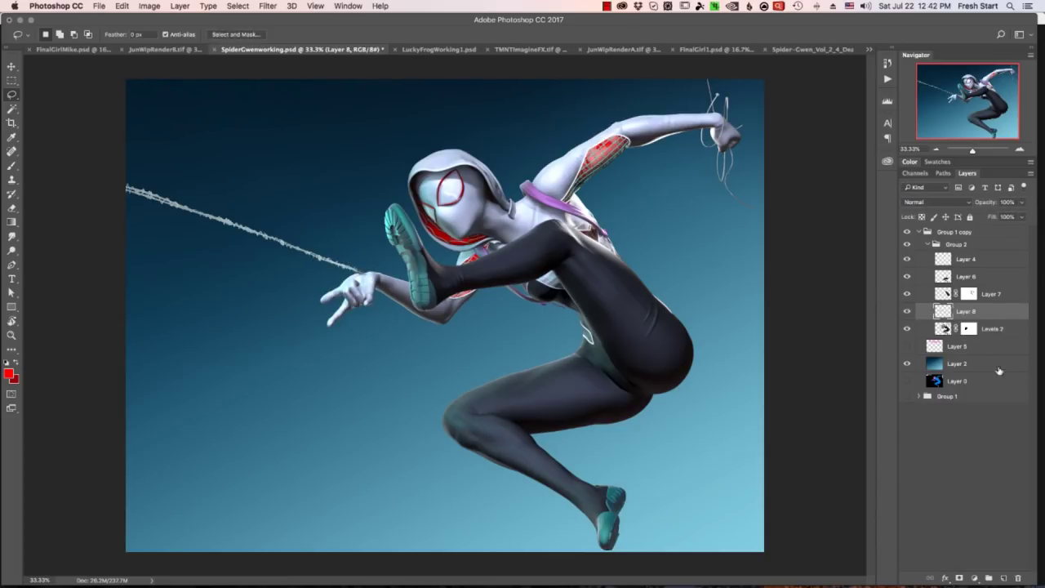
pyautogui.click(961, 578)
pyautogui.press('d')
pyautogui.press('b')
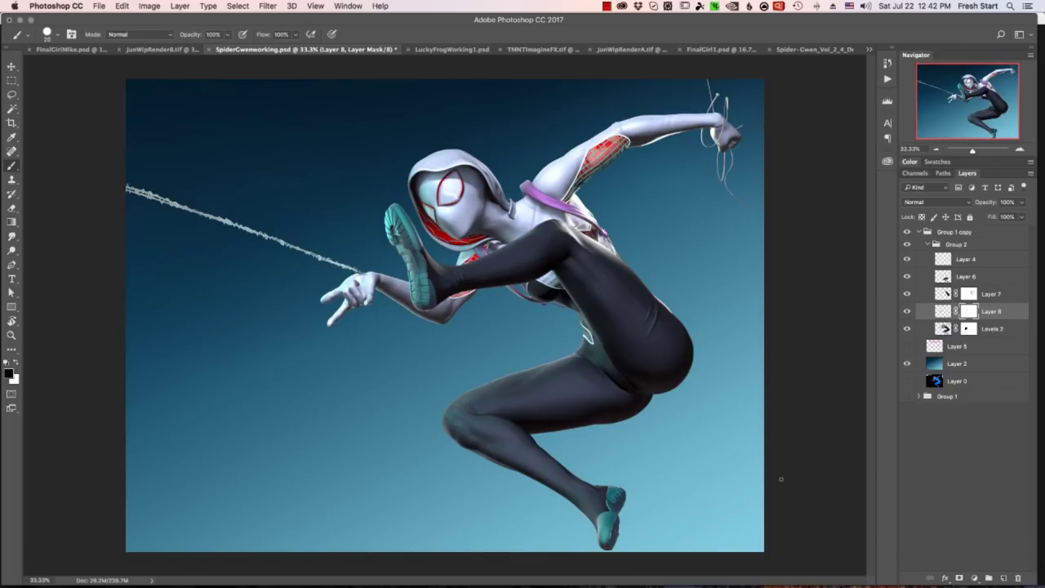
# Lasso the front of the waist on Levels 2, copy it to a new layer, and shift the copy slightly outward
pyautogui.keyDown('super'); pyautogui.click(598, 334); pyautogui.keyUp('super')
pyautogui.keyDown('super'); pyautogui.click(597, 337); pyautogui.keyUp('super')
pyautogui.moveTo(535, 335); pyautogui.dragTo(535, 398)
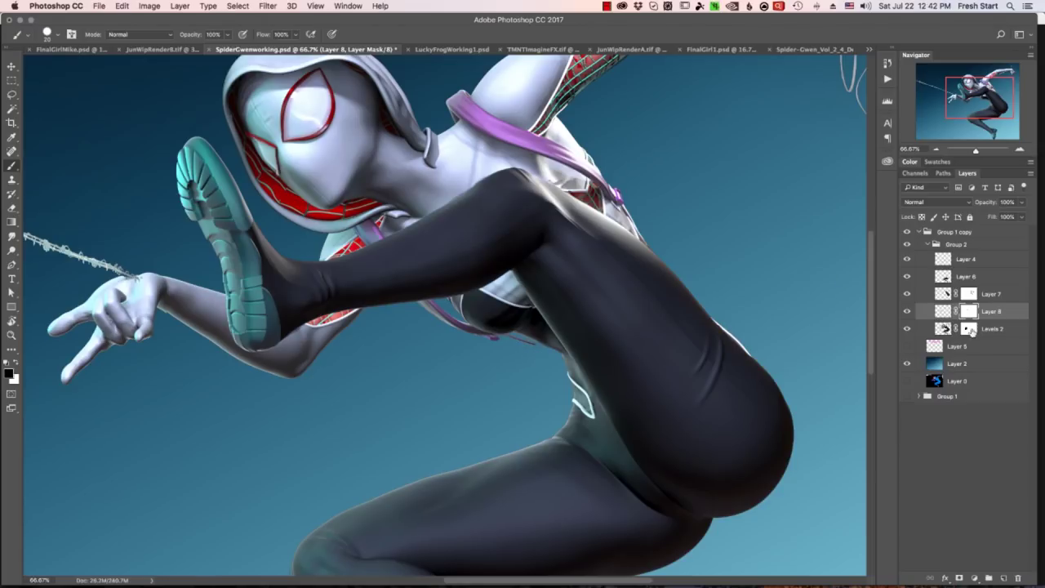
pyautogui.hotkey('alt', '[')
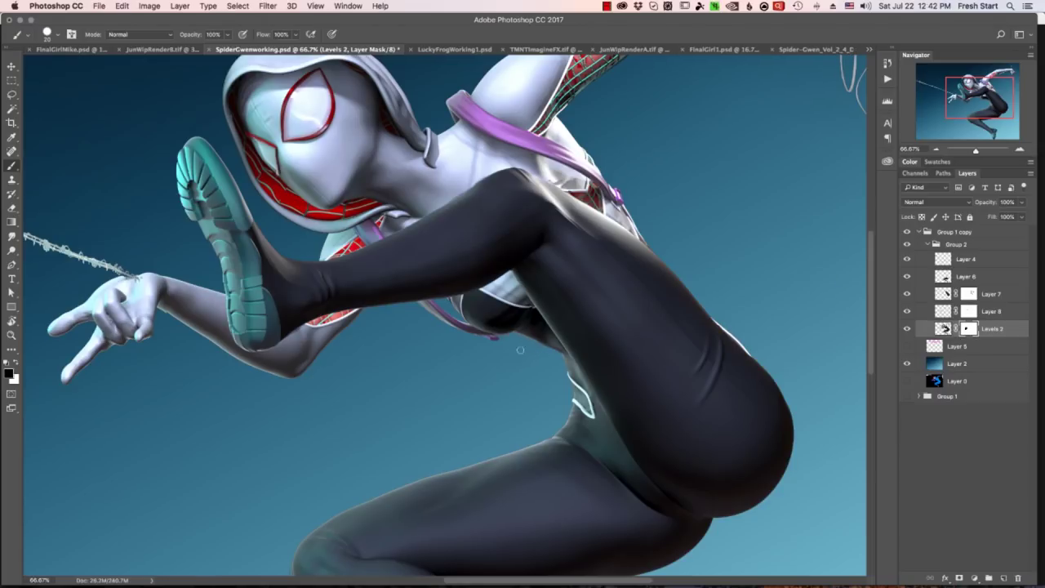
pyautogui.press('r')
pyautogui.moveTo(769, 419); pyautogui.dragTo(329, 485)
pyautogui.moveTo(329, 485); pyautogui.dragTo(357, 436)
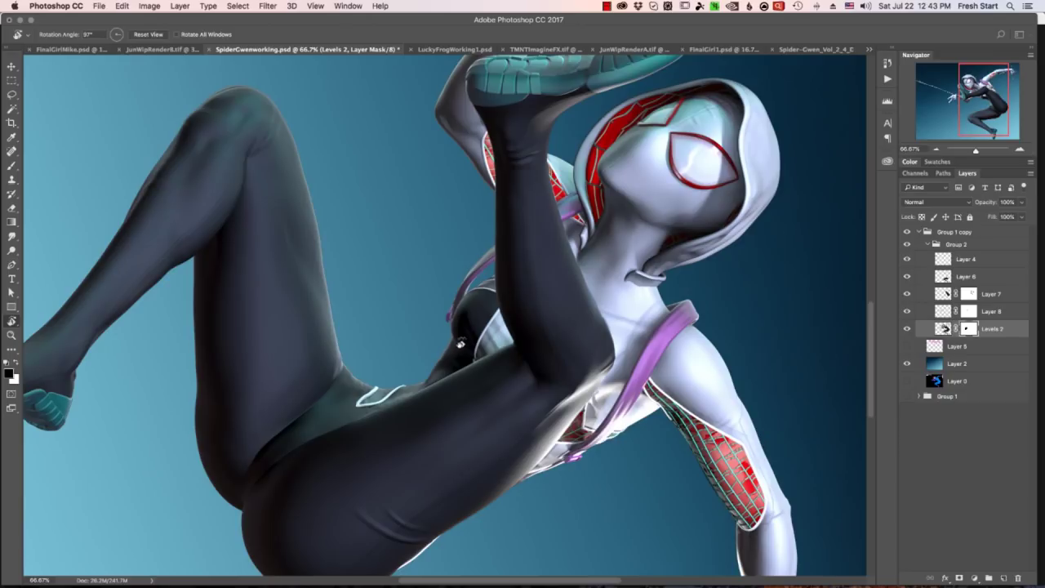
pyautogui.press('l')
pyautogui.click(942, 329)
pyautogui.moveTo(373, 307)
pyautogui.mouseDown()
pyautogui.moveTo(464, 353)
pyautogui.moveTo(392, 405)
pyautogui.moveTo(333, 412)
pyautogui.moveTo(341, 378)
pyautogui.mouseUp()
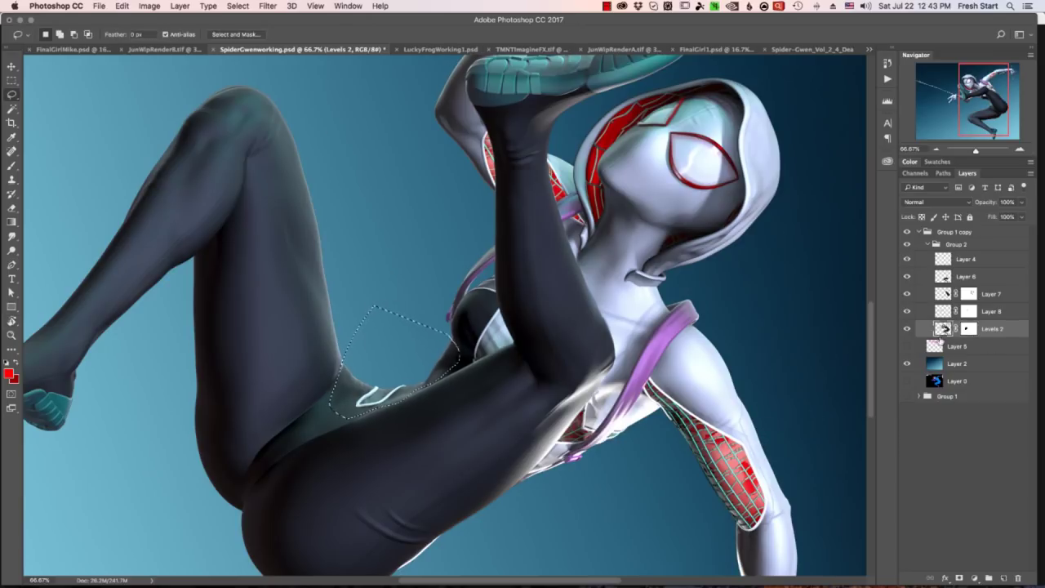
pyautogui.hotkey('ctrl', 'j')
pyautogui.moveTo(460, 362)
pyautogui.keyDown('ctrl'); pyautogui.mouseDown()
pyautogui.moveTo(445, 361)
pyautogui.moveTo(460, 360)
pyautogui.mouseUp(); pyautogui.keyUp('ctrl')
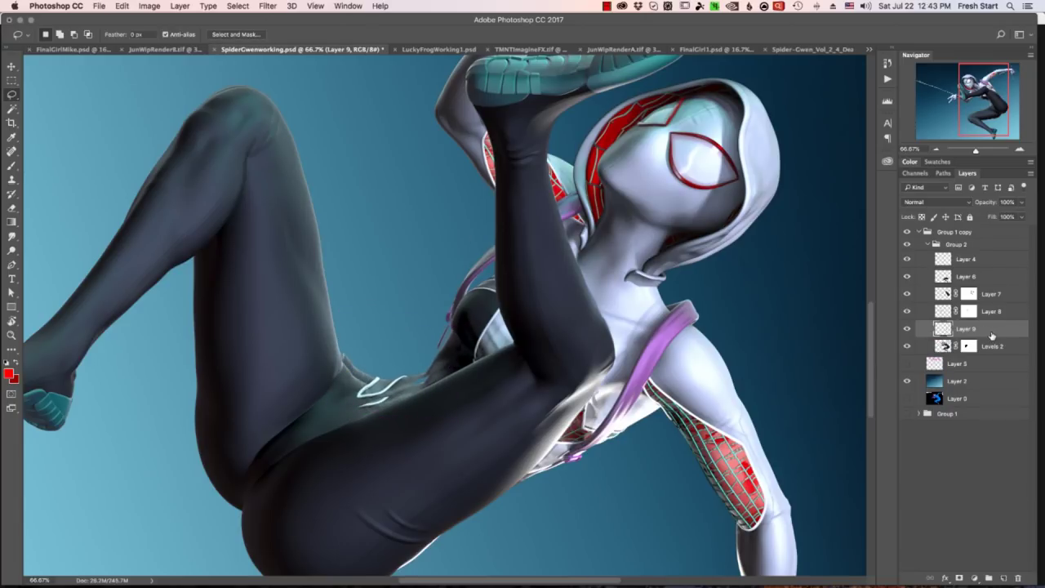
# Straighten the rotated view to about 18° and add a new empty layer directly above Levels 2
pyautogui.press('r')
pyautogui.moveTo(395, 502); pyautogui.dragTo(693, 415)
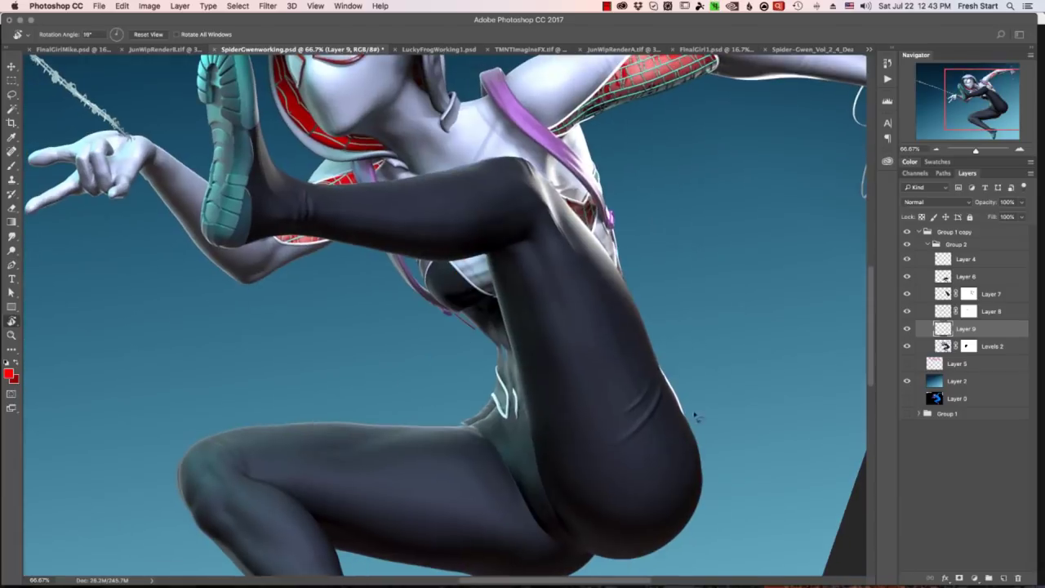
pyautogui.press('l')
pyautogui.click(1000, 350)
pyautogui.click(1003, 577)
pyautogui.press('b')
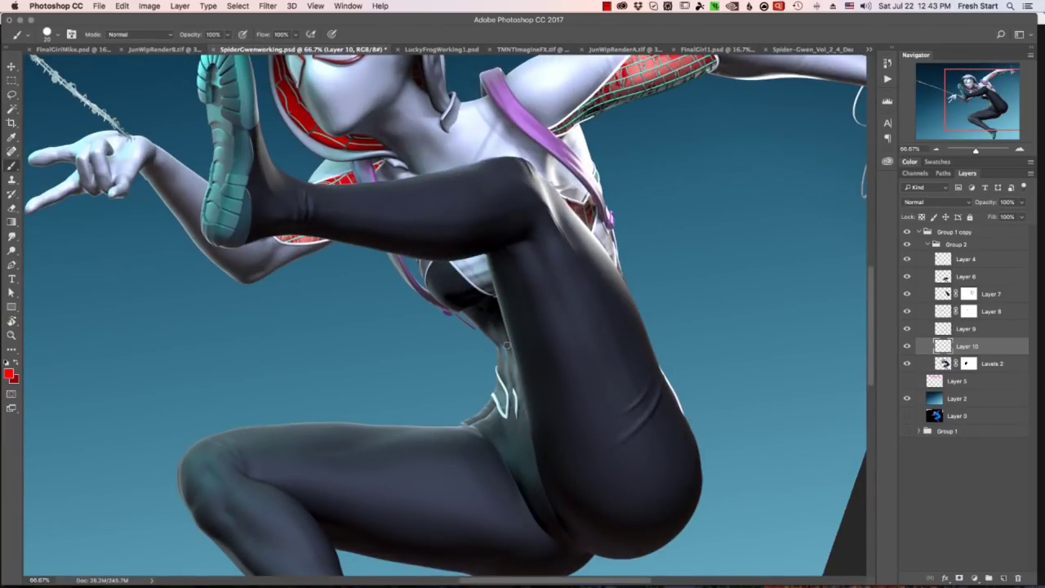
# Paint over the doubled waist edge and belt emblem on Layer 10 with sampled suit colors, using a size 20 brush at 100% opacity
pyautogui.keyDown('alt'); pyautogui.click(503, 346); pyautogui.keyUp('alt')
pyautogui.keyDown('alt'); pyautogui.click(495, 338); pyautogui.keyUp('alt')
pyautogui.moveTo(503, 342)
pyautogui.mouseDown()
pyautogui.moveTo(509, 360)
pyautogui.moveTo(504, 350)
pyautogui.mouseUp()
pyautogui.keyDown('alt'); pyautogui.click(510, 369); pyautogui.keyUp('alt')
pyautogui.keyDown('alt'); pyautogui.click(495, 329); pyautogui.keyUp('alt')
pyautogui.keyDown('alt'); pyautogui.click(506, 359); pyautogui.keyUp('alt')
pyautogui.keyDown('alt'); pyautogui.click(523, 378); pyautogui.keyUp('alt')
pyautogui.keyDown('alt'); pyautogui.click(511, 363); pyautogui.keyUp('alt')
pyautogui.moveTo(513, 364)
pyautogui.mouseDown()
pyautogui.moveTo(515, 416)
pyautogui.moveTo(517, 389)
pyautogui.mouseUp()
pyautogui.keyDown('alt'); pyautogui.click(519, 422); pyautogui.keyUp('alt')
pyautogui.keyDown('alt'); pyautogui.click(489, 414); pyautogui.keyUp('alt')
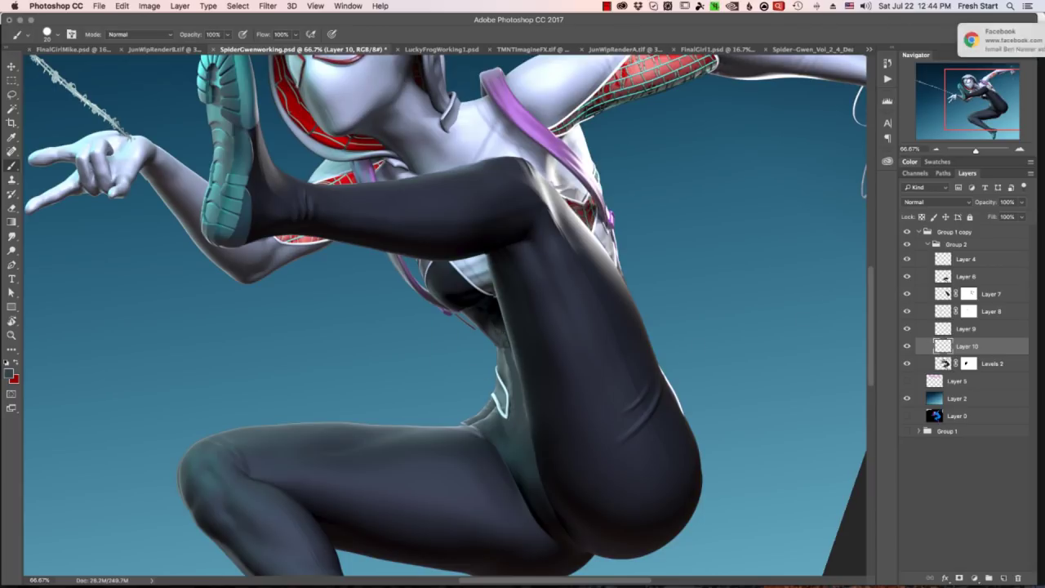
pyautogui.keyDown('alt'); pyautogui.click(496, 319); pyautogui.keyUp('alt')
pyautogui.moveTo(498, 321); pyautogui.dragTo(512, 341)
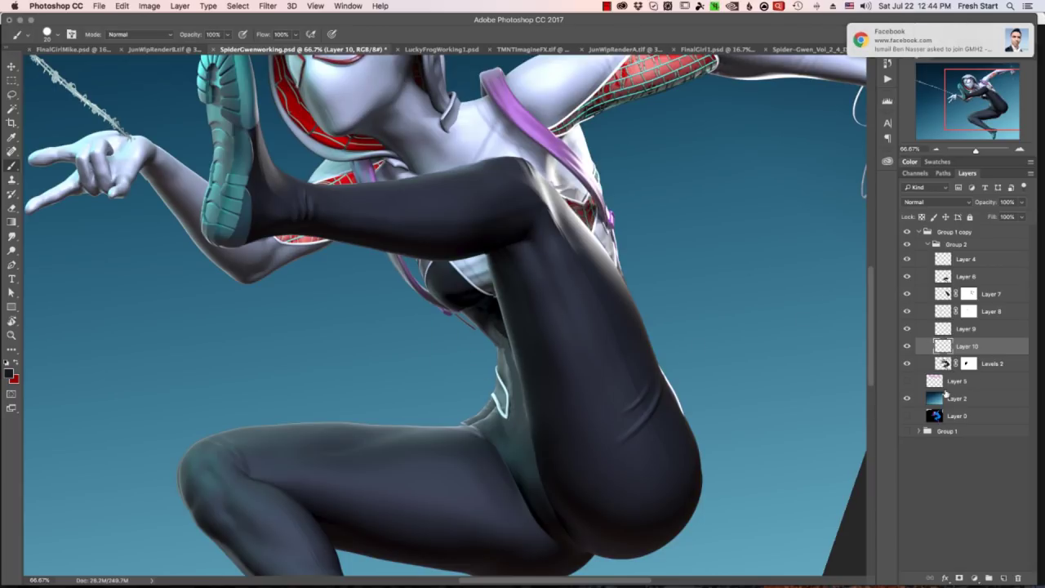
# Merge Layer 10 with Layer 9 and blend the waist and hip area with sampled colors at 30% brush opacity
pyautogui.keyDown('shift'); pyautogui.click(972, 335); pyautogui.keyUp('shift')
pyautogui.press('super+e')
pyautogui.press('3')
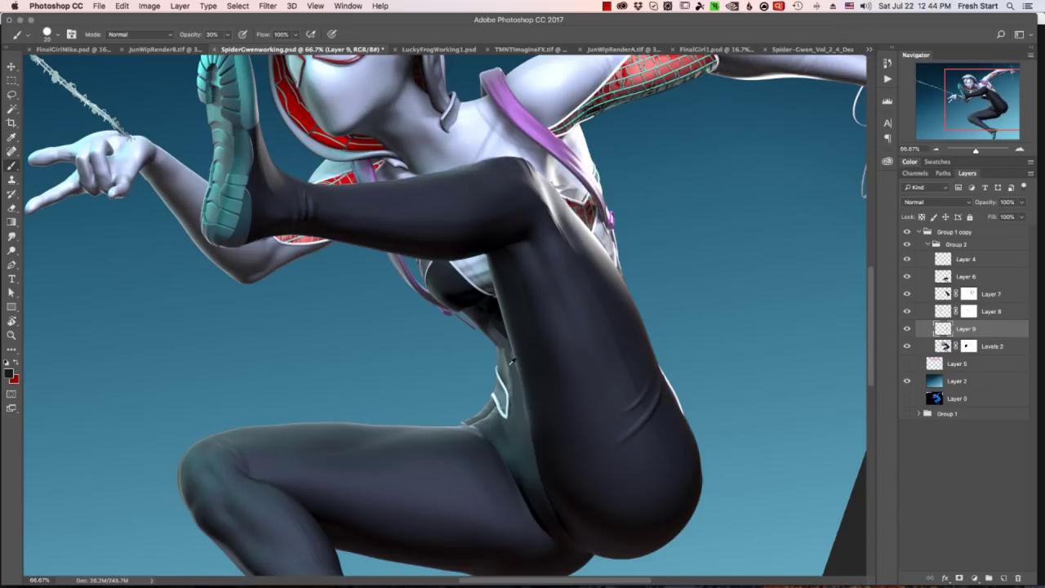
pyautogui.keyDown('alt'); pyautogui.click(506, 367); pyautogui.keyUp('alt')
pyautogui.keyDown('alt'); pyautogui.moveTo(508, 371); pyautogui.dragTo(499, 366); pyautogui.keyUp('alt')
pyautogui.keyDown('alt'); pyautogui.click(504, 347); pyautogui.keyUp('alt')
pyautogui.keyDown('alt'); pyautogui.click(520, 412); pyautogui.keyUp('alt')
pyautogui.keyDown('alt'); pyautogui.click(503, 373); pyautogui.keyUp('alt')
pyautogui.moveTo(507, 374); pyautogui.dragTo(515, 442)
pyautogui.keyDown('alt'); pyautogui.click(513, 391); pyautogui.keyUp('alt')
pyautogui.keyDown('alt'); pyautogui.click(475, 421); pyautogui.keyUp('alt')
# Toggle the visibility of Layers 9, 8 and 7 to compare the waist, hand and thigh edits
pyautogui.click(906, 330)
pyautogui.click(906, 330)
pyautogui.click(906, 332)
pyautogui.click(906, 331)
pyautogui.click(906, 312)
pyautogui.click(907, 311)
pyautogui.click(906, 298)
pyautogui.click(905, 298)
# Move Layer 9 above Layer 6 and smooth the junction of waist and lower thigh with sampled colors at 30% brush opacity
pyautogui.press('0')
pyautogui.moveTo(996, 334); pyautogui.dragTo(987, 267)
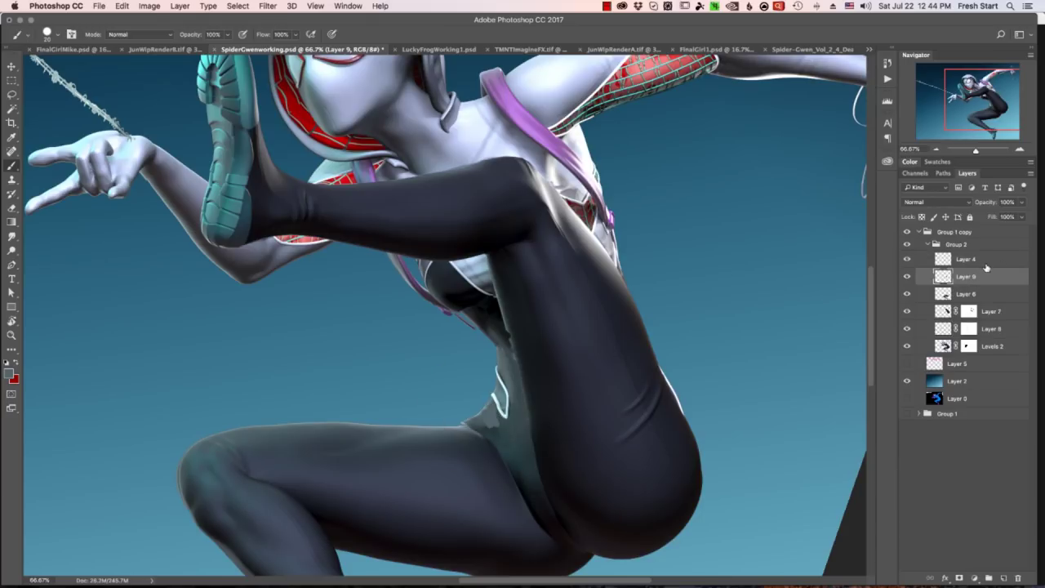
pyautogui.keyDown('alt'); pyautogui.click(489, 426); pyautogui.keyUp('alt')
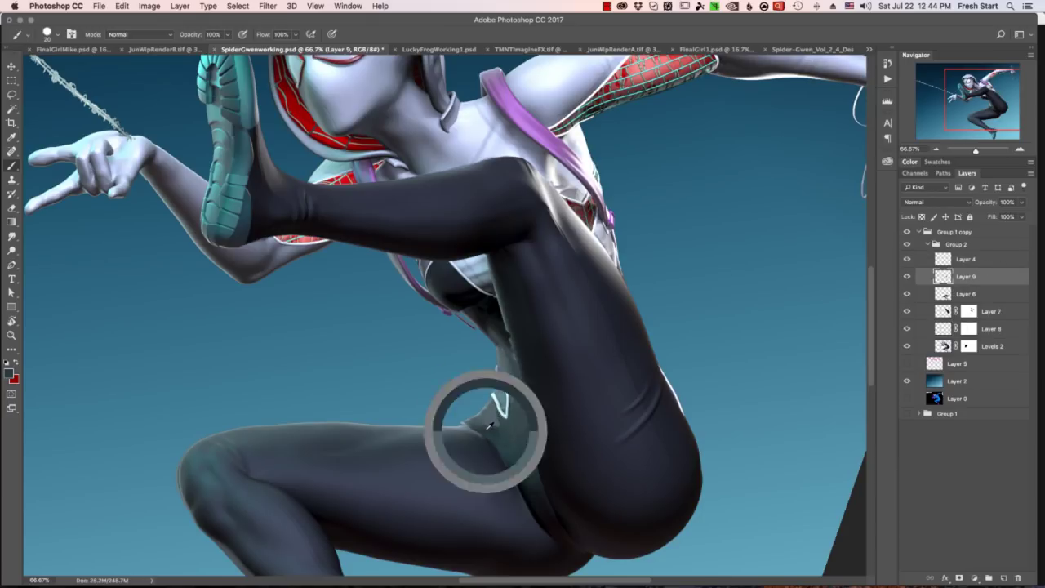
pyautogui.press('3')
pyautogui.keyDown('alt'); pyautogui.click(488, 426); pyautogui.keyUp('alt')
pyautogui.moveTo(479, 424); pyautogui.dragTo(495, 413)
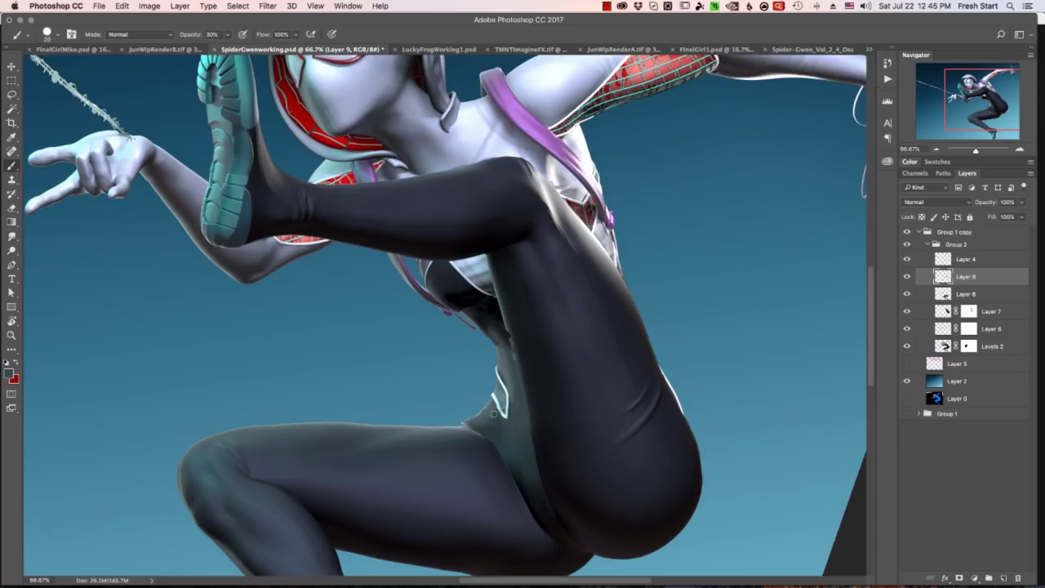
pyautogui.keyDown('alt'); pyautogui.click(510, 422); pyautogui.keyUp('alt')
pyautogui.keyDown('alt'); pyautogui.click(506, 343); pyautogui.keyUp('alt')
pyautogui.keyDown('alt'); pyautogui.click(520, 342); pyautogui.keyUp('alt')
pyautogui.press('e')
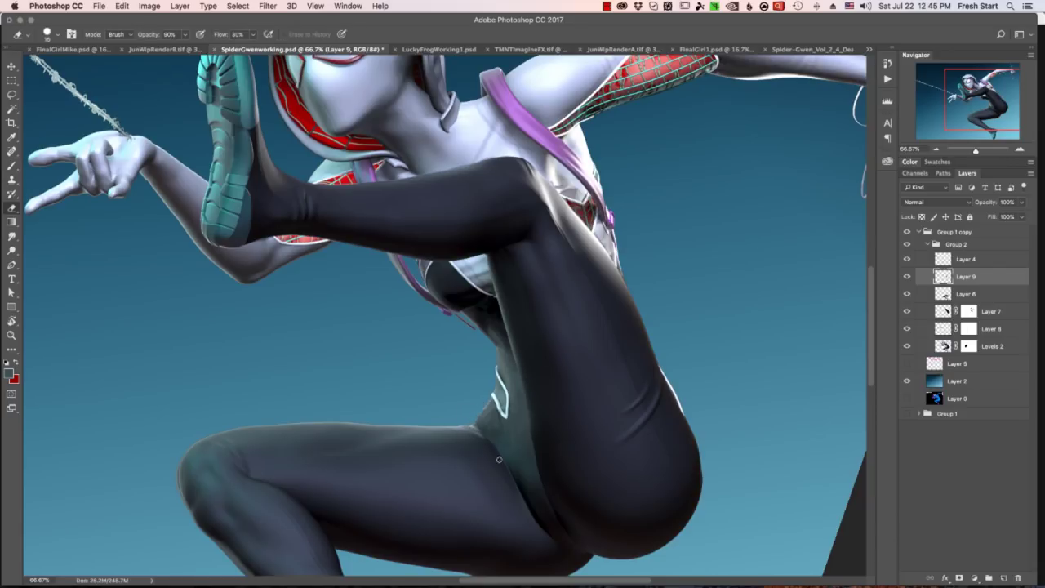
# Touch up the waist and the area around the belt emblem on Layer 9 with sampled colors and a smaller 30% opacity brush
pyautogui.keyDown('alt'); pyautogui.click(681, 493); pyautogui.keyUp('alt')
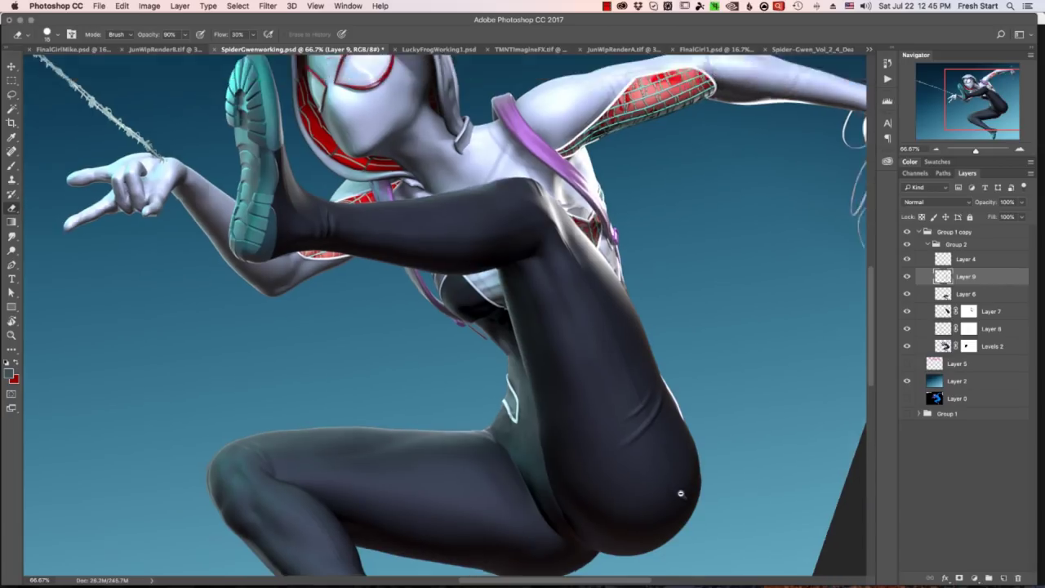
pyautogui.keyDown('alt'); pyautogui.click(681, 493); pyautogui.keyUp('alt')
pyautogui.moveTo(691, 457); pyautogui.dragTo(669, 420)
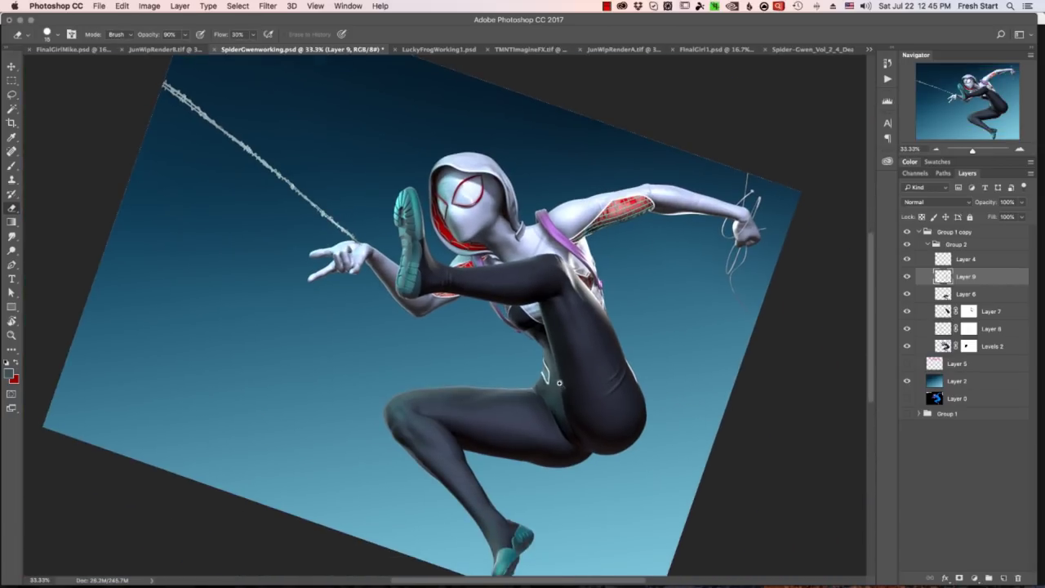
pyautogui.keyDown('alt'); pyautogui.scroll(3, 557, 383); pyautogui.keyUp('alt')
pyautogui.press('b')
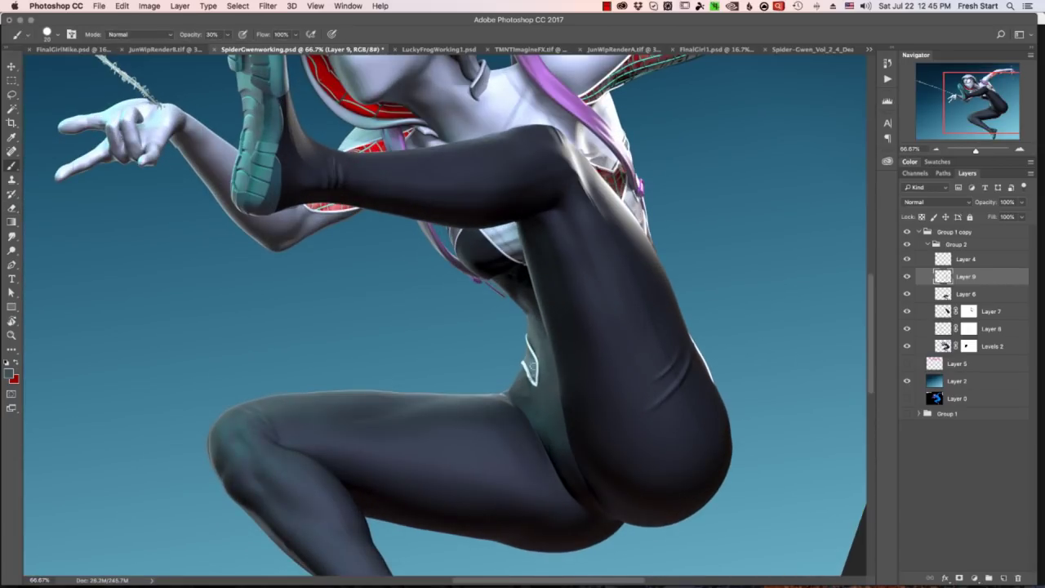
pyautogui.keyDown('alt'); pyautogui.click(528, 365); pyautogui.keyUp('alt')
pyautogui.keyDown('alt'); pyautogui.click(506, 391); pyautogui.keyUp('alt')
pyautogui.press('[')
pyautogui.press('[')
pyautogui.press('[')
pyautogui.press('[')
pyautogui.keyDown('alt'); pyautogui.click(529, 395); pyautogui.keyUp('alt')
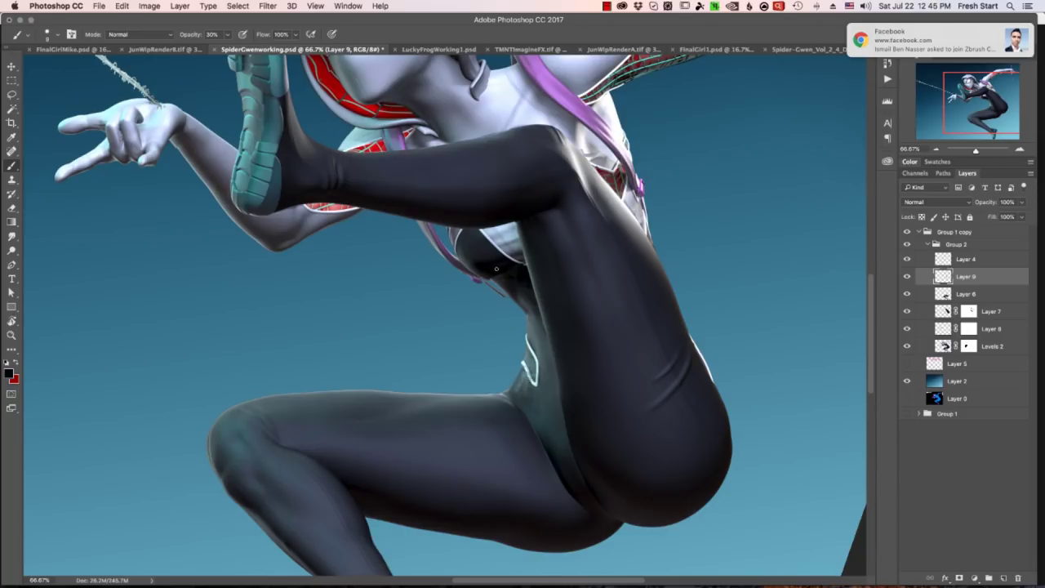
pyautogui.press(']')
pyautogui.press(']')
pyautogui.press(']')
# Toggle Layer 9's visibility repeatedly with the whole figure in view to compare the waist before and after
pyautogui.keyDown('alt'); pyautogui.click(624, 382); pyautogui.keyUp('alt')
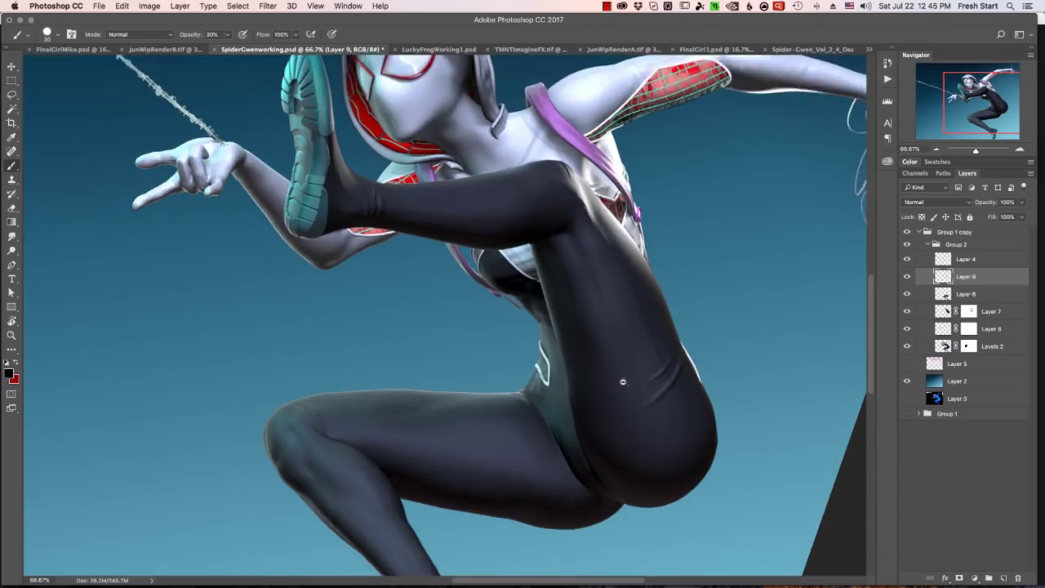
pyautogui.moveTo(635, 331); pyautogui.dragTo(599, 452)
pyautogui.keyDown('alt'); pyautogui.click(711, 413); pyautogui.keyUp('alt')
pyautogui.moveTo(709, 417); pyautogui.dragTo(706, 286)
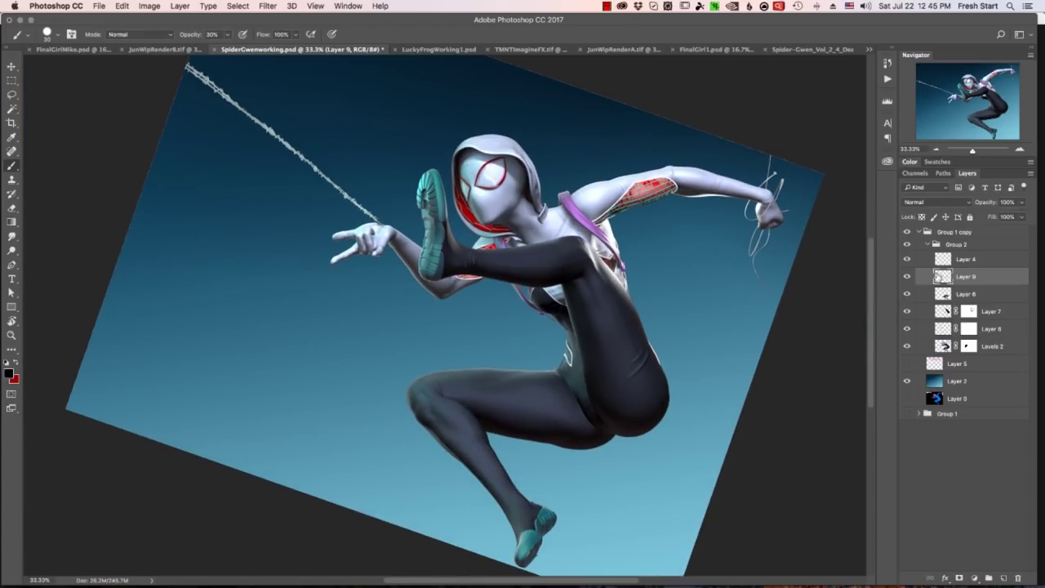
pyautogui.click(906, 276)
pyautogui.click(906, 276)
pyautogui.click(906, 276)
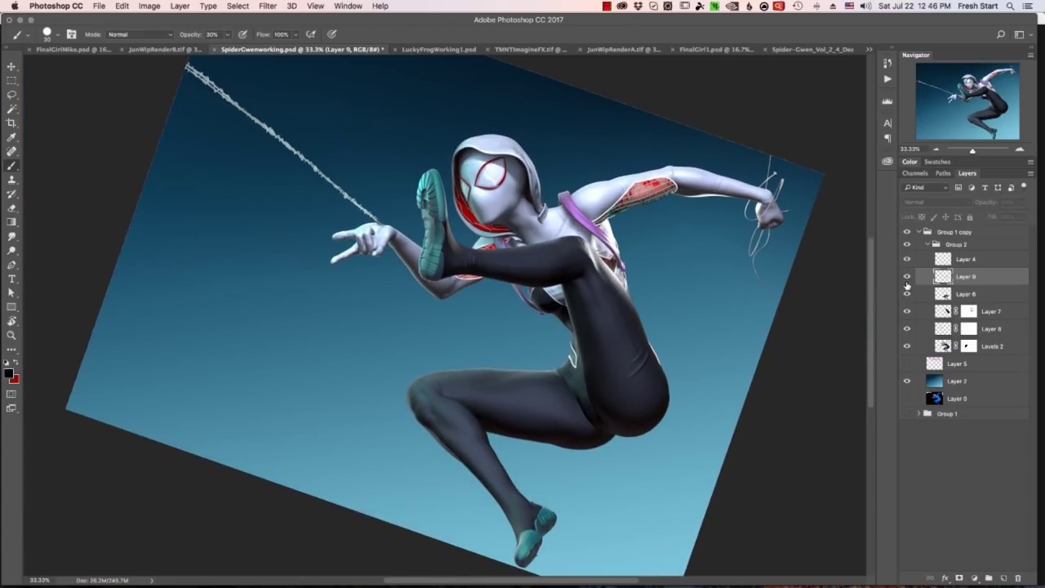
pyautogui.click(906, 276)
pyautogui.click(906, 276)
pyautogui.click(906, 276)
pyautogui.click(906, 276)
pyautogui.click(906, 277)
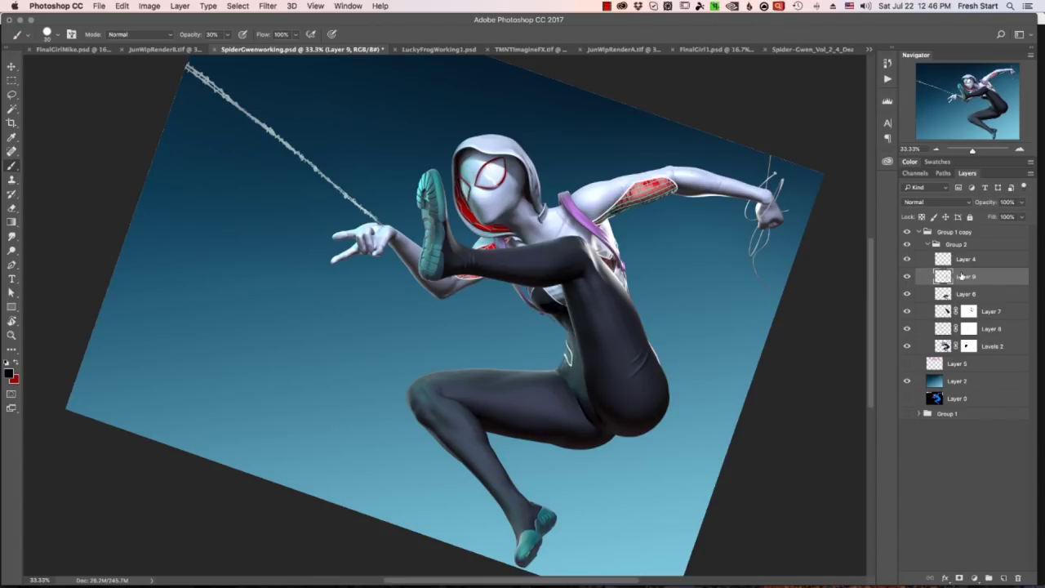
# Lasso a small area beside the front of the waist and toggle Layer 9's visibility to check the contour
pyautogui.keyDown('alt'); pyautogui.scroll(1, 559, 336); pyautogui.keyUp('alt')
pyautogui.press('l')
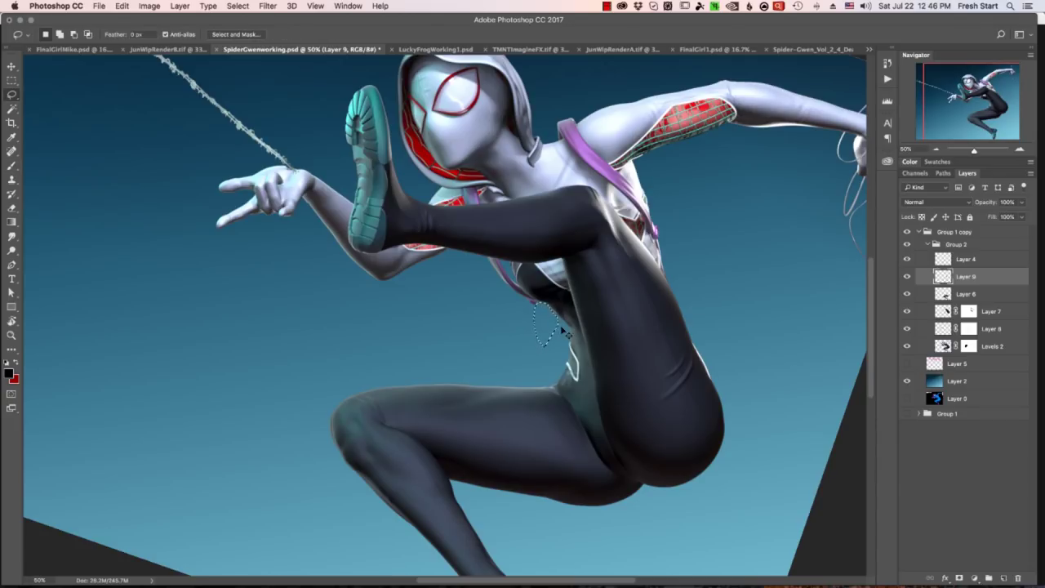
pyautogui.click(907, 278)
pyautogui.click(906, 278)
pyautogui.click(907, 278)
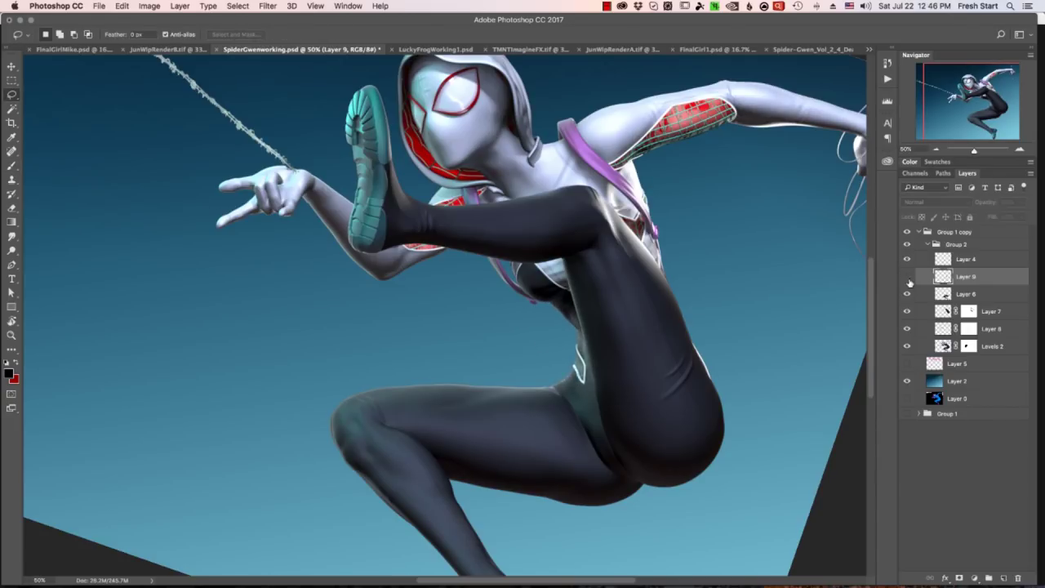
pyautogui.click(906, 279)
# Sample the belt emblem's light color and touch up its outline on Layer 9 with a small 30% opacity brush
pyautogui.press('b')
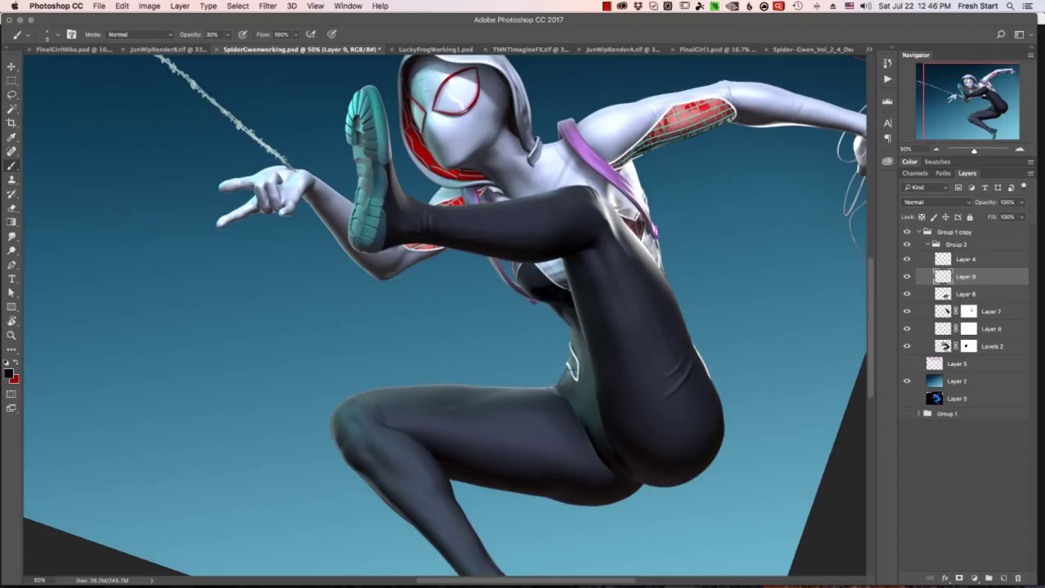
pyautogui.keyDown('alt'); pyautogui.click(572, 361); pyautogui.keyUp('alt')
# Examine the whole figure from different canvas rotation angles and reset the view to 0°
pyautogui.press('super+minus')
pyautogui.moveTo(621, 427)
pyautogui.mouseDown()
pyautogui.moveTo(709, 457)
pyautogui.moveTo(682, 444)
pyautogui.moveTo(555, 525)
pyautogui.moveTo(237, 384)
pyautogui.mouseUp()
pyautogui.press('r')
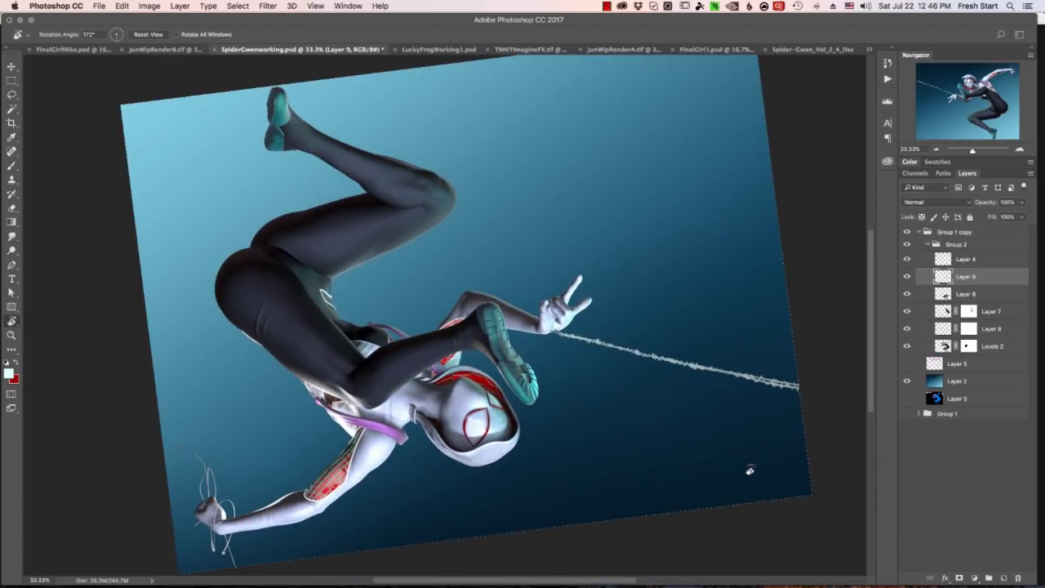
pyautogui.moveTo(417, 474); pyautogui.dragTo(742, 349)
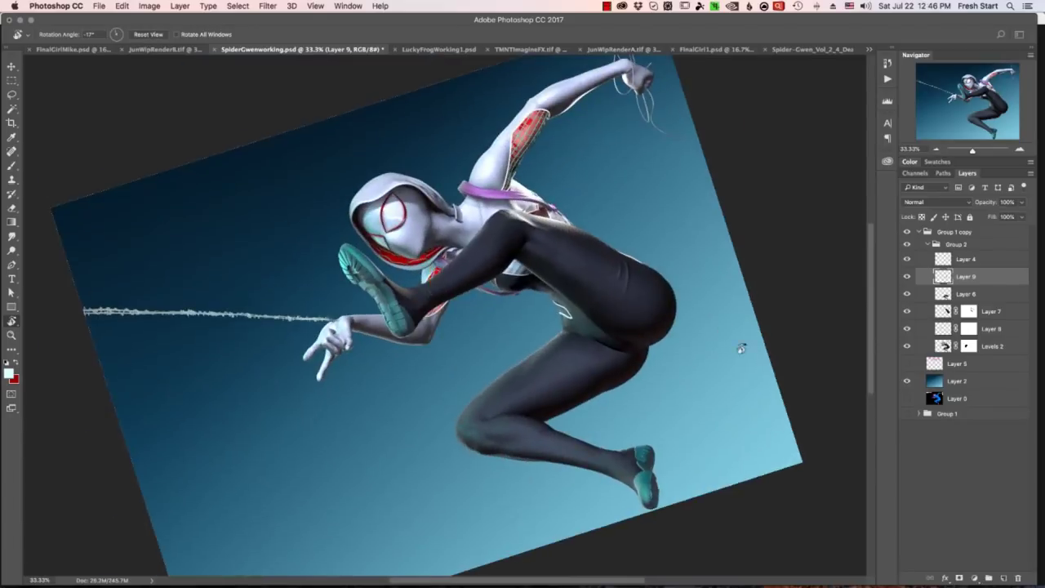
pyautogui.press('Escape')
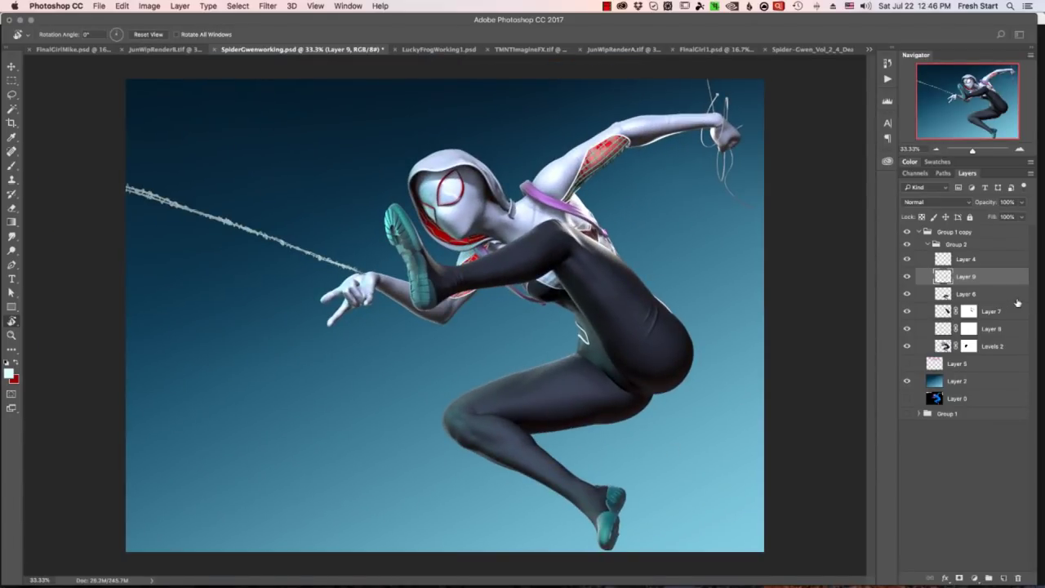
# Duplicate the Levels 2 layer, hide the original and merge the copy with the retouching layers up through Layer 4
pyautogui.moveTo(949, 349); pyautogui.dragTo(1004, 577)
pyautogui.click(908, 364)
pyautogui.keyDown('shift'); pyautogui.click(980, 261); pyautogui.keyUp('shift')
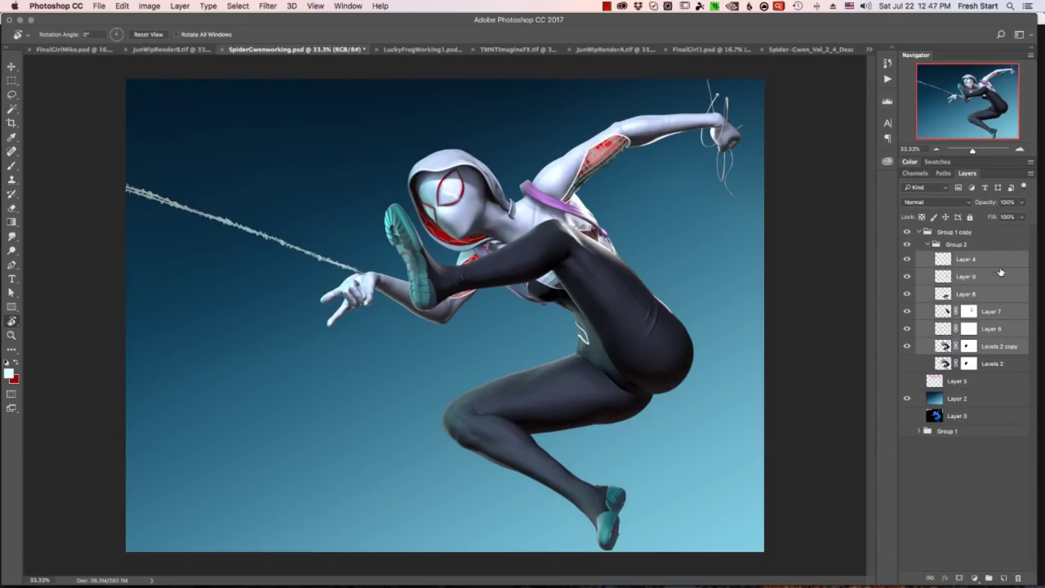
pyautogui.press('super+e')
# Check the merged Layer 4 by toggling its visibility and move the hidden Levels 2 layer down below Layer 0
pyautogui.click(906, 259)
pyautogui.click(906, 259)
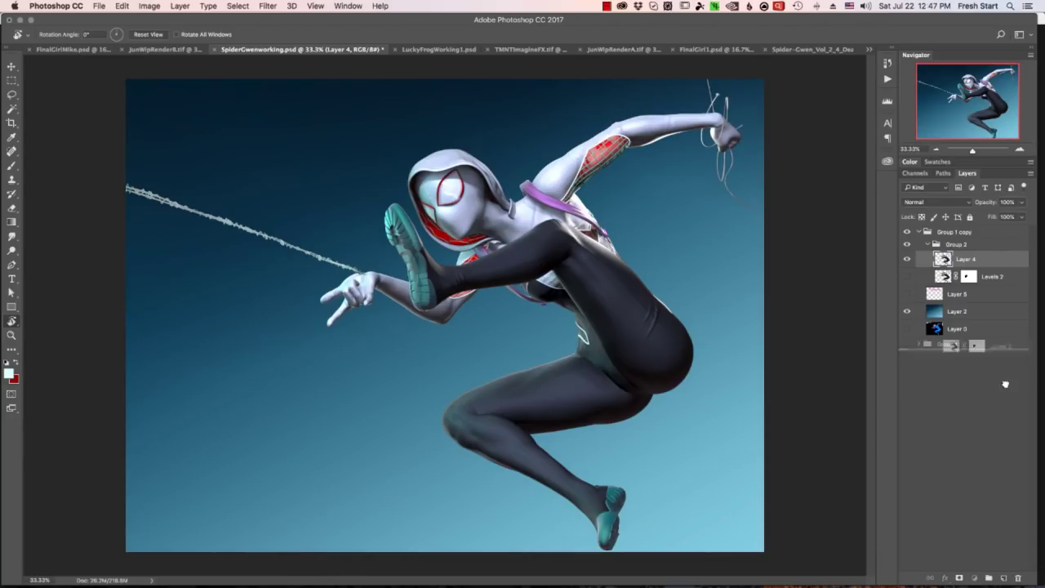
pyautogui.moveTo(951, 276); pyautogui.dragTo(977, 333)
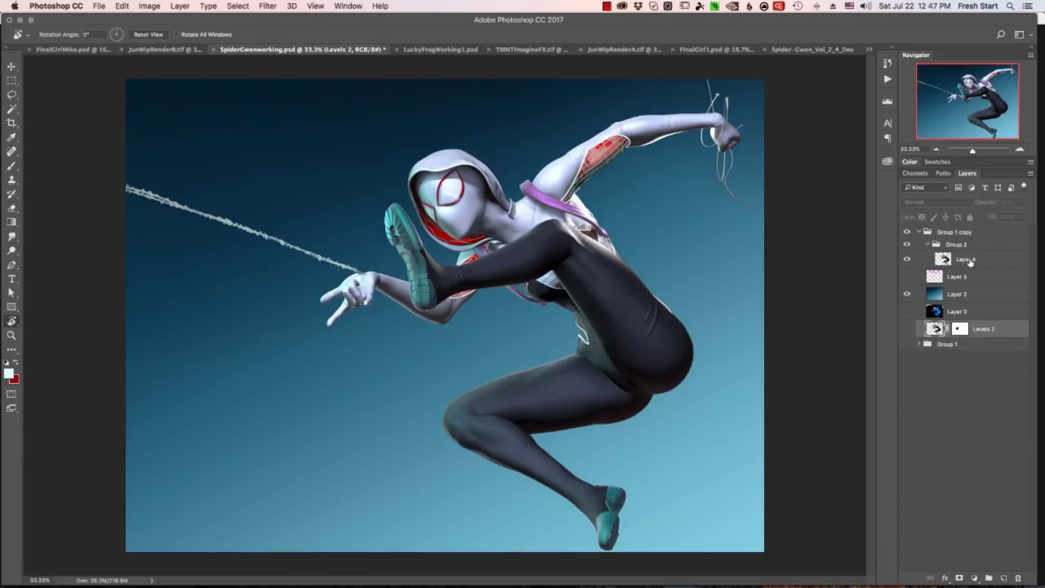
pyautogui.click(984, 261)
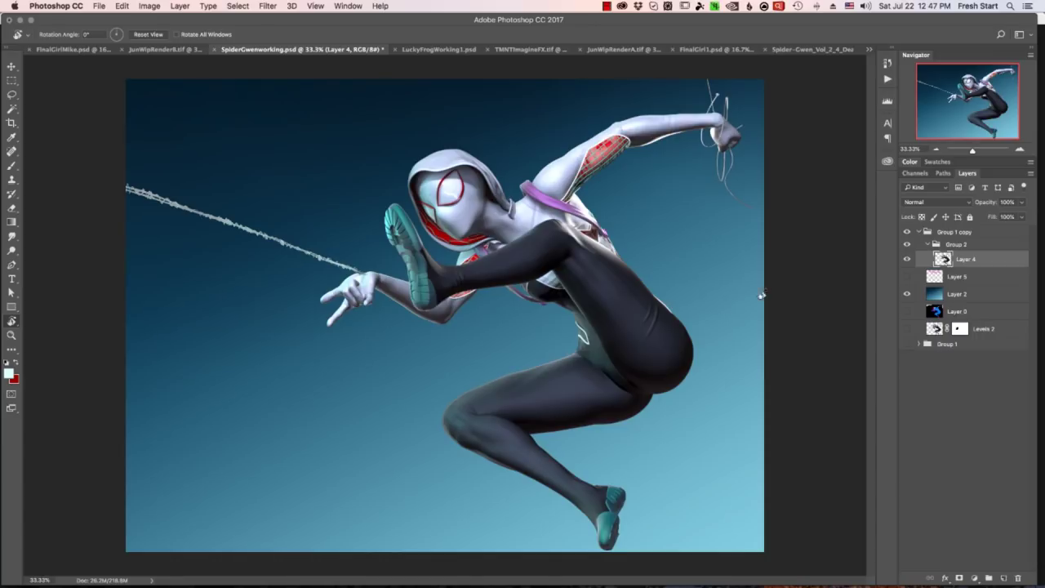
# Darken the Layer 2 background with a Levels adjustment that lowers the output white, and merge the adjustment into it
pyautogui.click(978, 299)
pyautogui.click(973, 578)
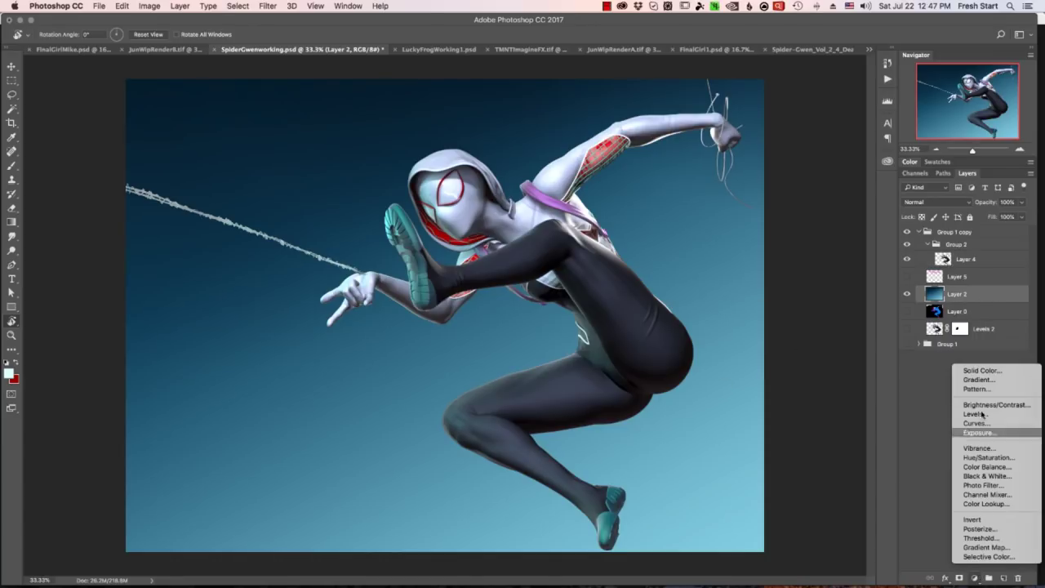
pyautogui.click(1001, 419)
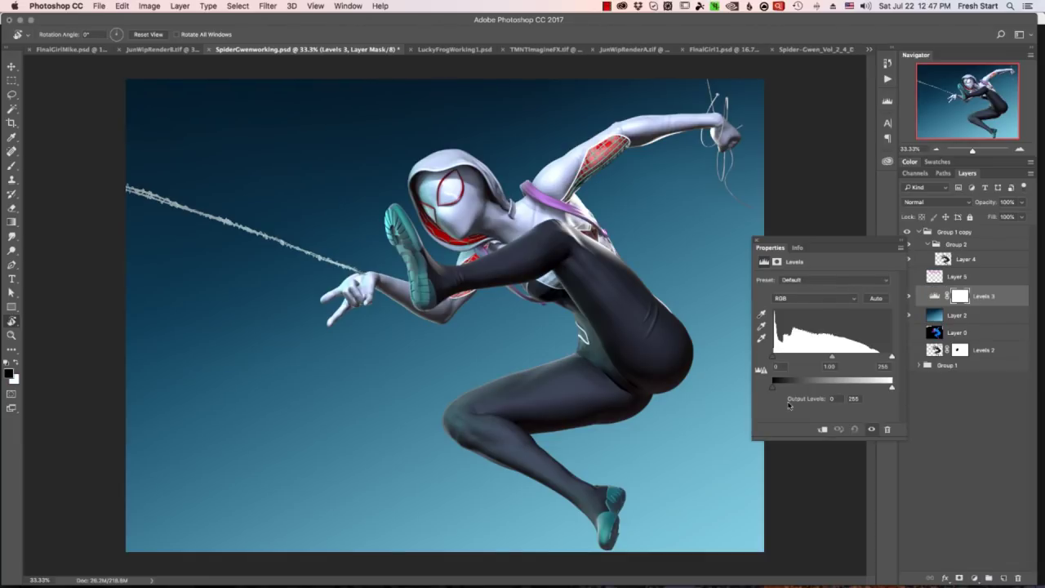
pyautogui.moveTo(891, 389); pyautogui.dragTo(852, 389)
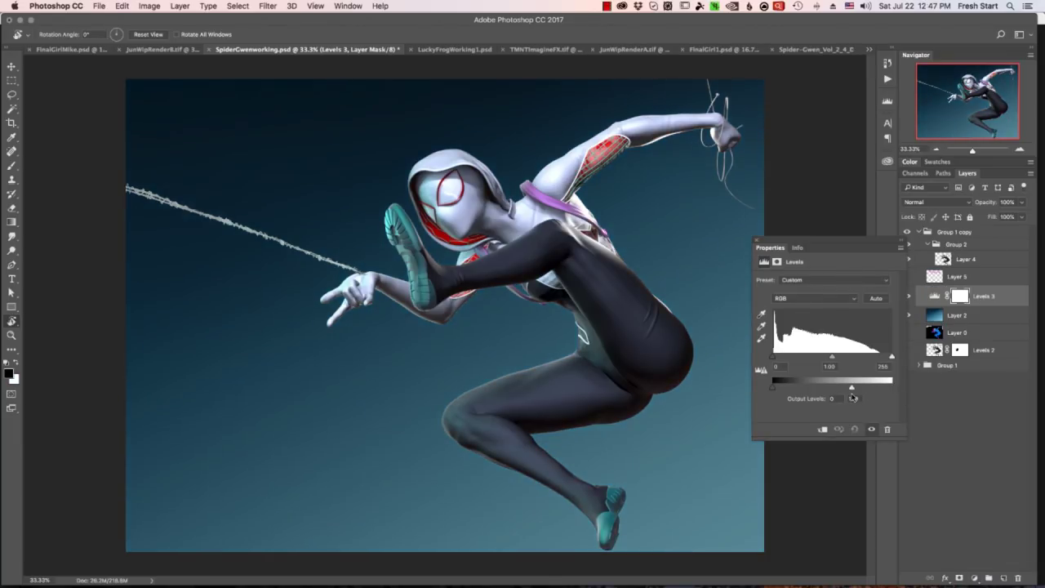
pyautogui.press('super+e')
pyautogui.keyDown('shift'); pyautogui.moveTo(669, 298); pyautogui.dragTo(285, 343); pyautogui.keyUp('shift')
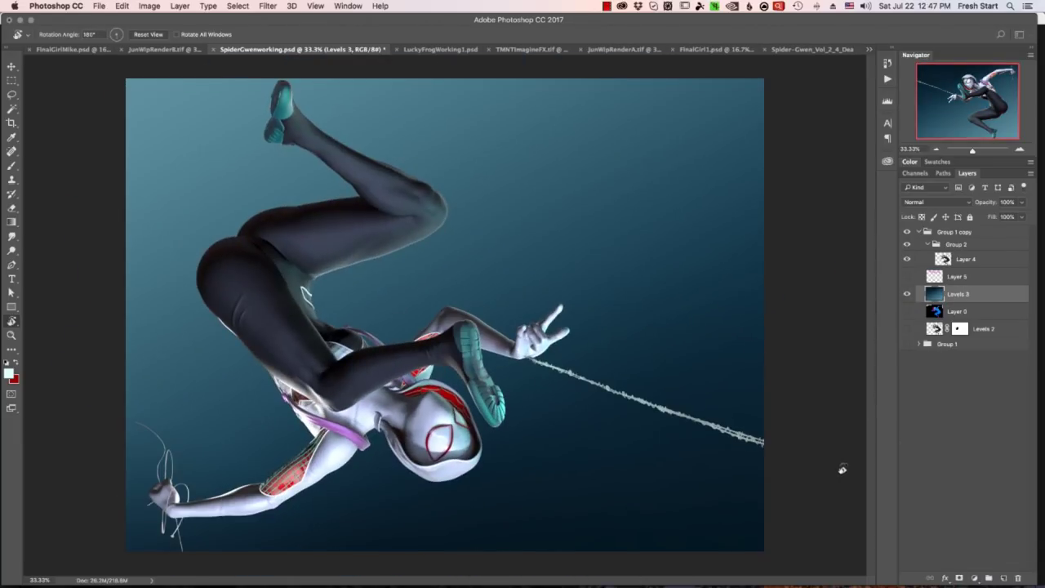
pyautogui.moveTo(842, 473); pyautogui.dragTo(713, 464)
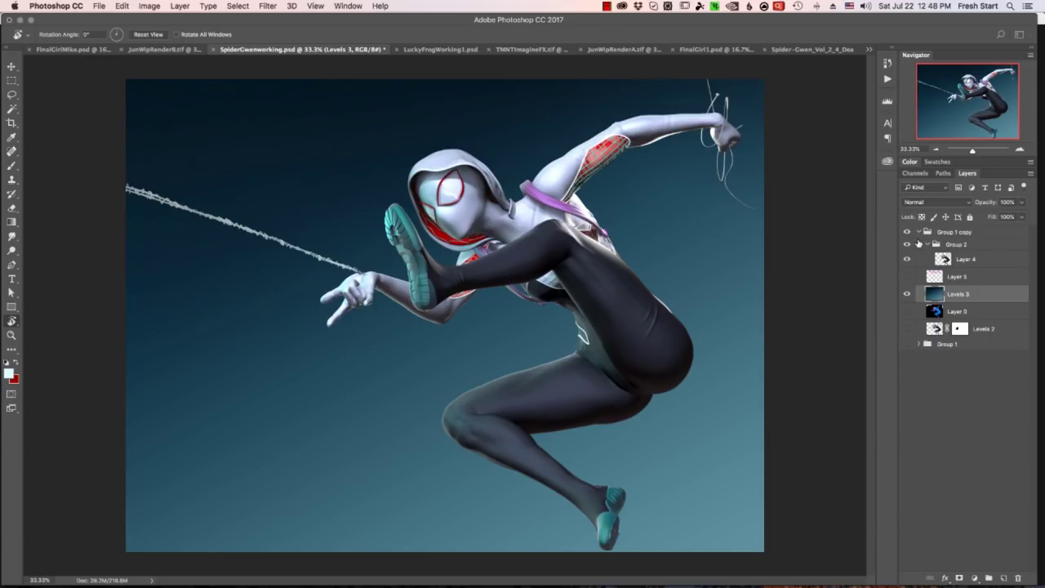
# Make a soft circular selection around the outstretched hand on Layer 4 with a radial gradient in Quick Mask mode
pyautogui.click(11, 221)
pyautogui.press('q')
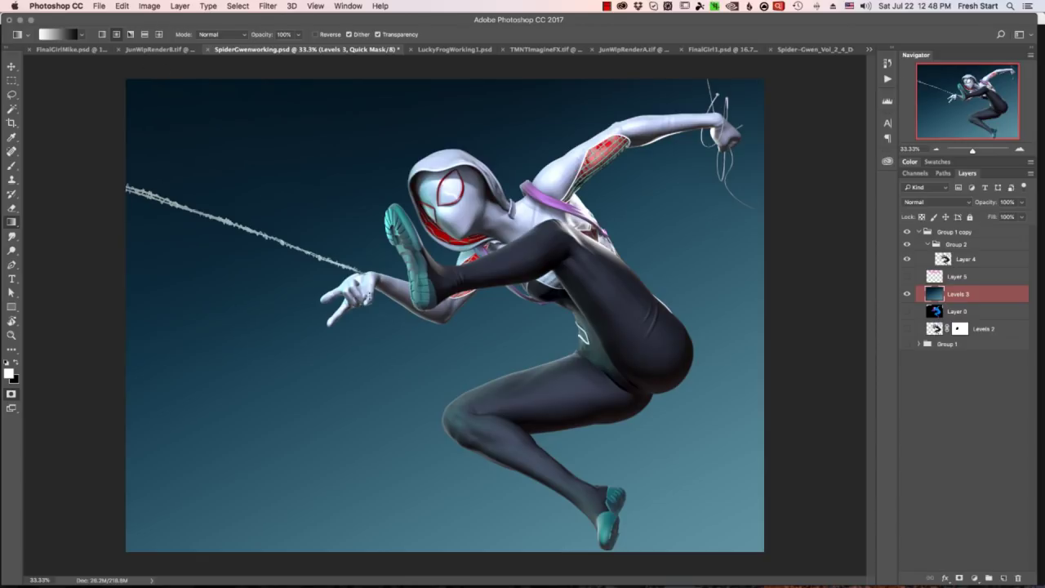
pyautogui.moveTo(360, 289); pyautogui.dragTo(581, 327)
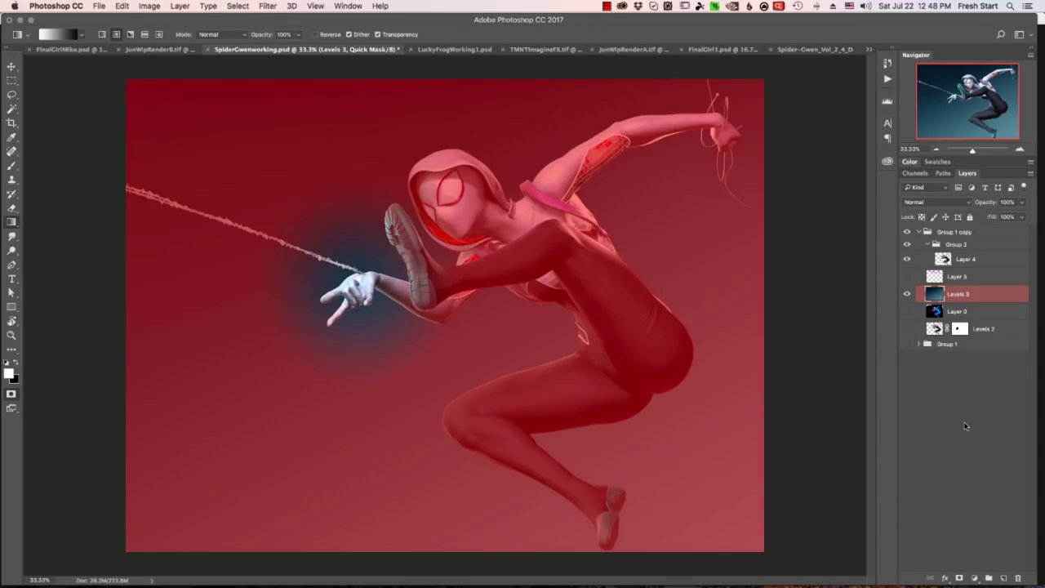
pyautogui.click(978, 260)
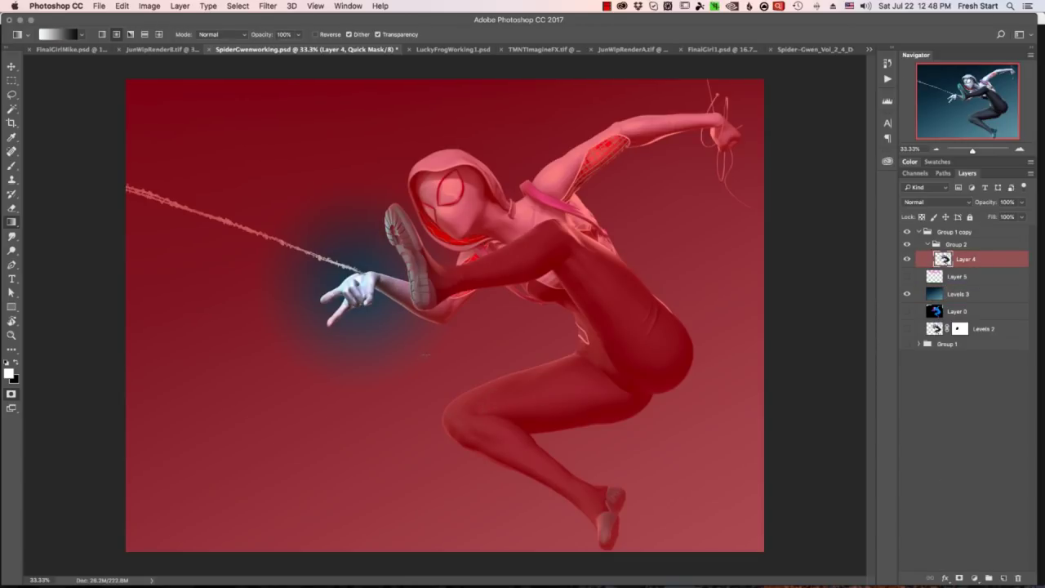
pyautogui.press('q')
# Darken the selected hand with a Levels adjustment at midtones 0.90 and merge it with Layer 4
pyautogui.click(973, 579)
pyautogui.click(992, 417)
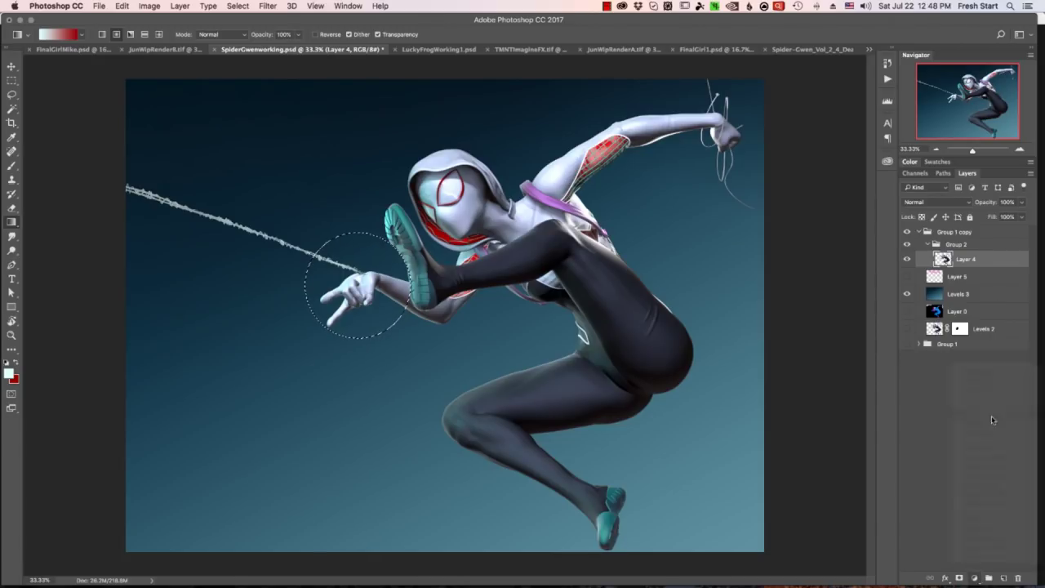
pyautogui.hotkey('ctrl', 'l')
pyautogui.moveTo(780, 359); pyautogui.dragTo(844, 361)
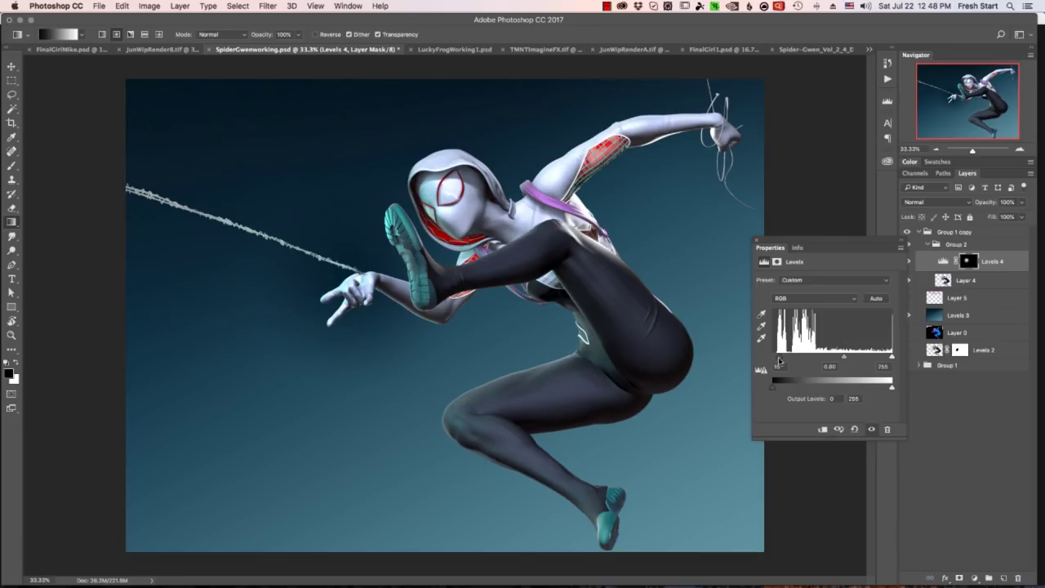
pyautogui.moveTo(778, 359); pyautogui.dragTo(778, 359)
pyautogui.moveTo(778, 360); pyautogui.dragTo(772, 360)
pyautogui.moveTo(843, 357); pyautogui.dragTo(838, 362)
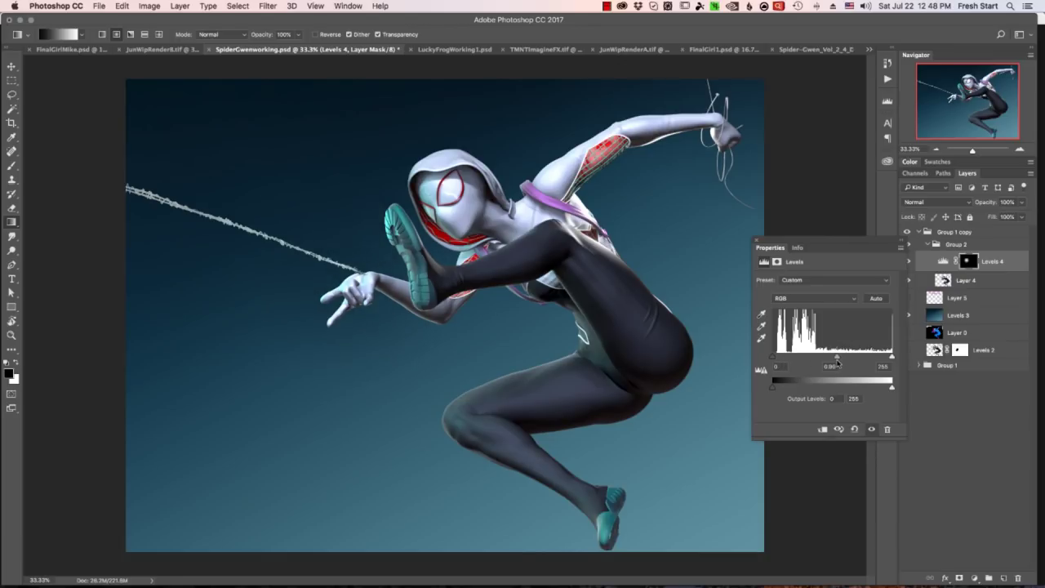
pyautogui.click(756, 240)
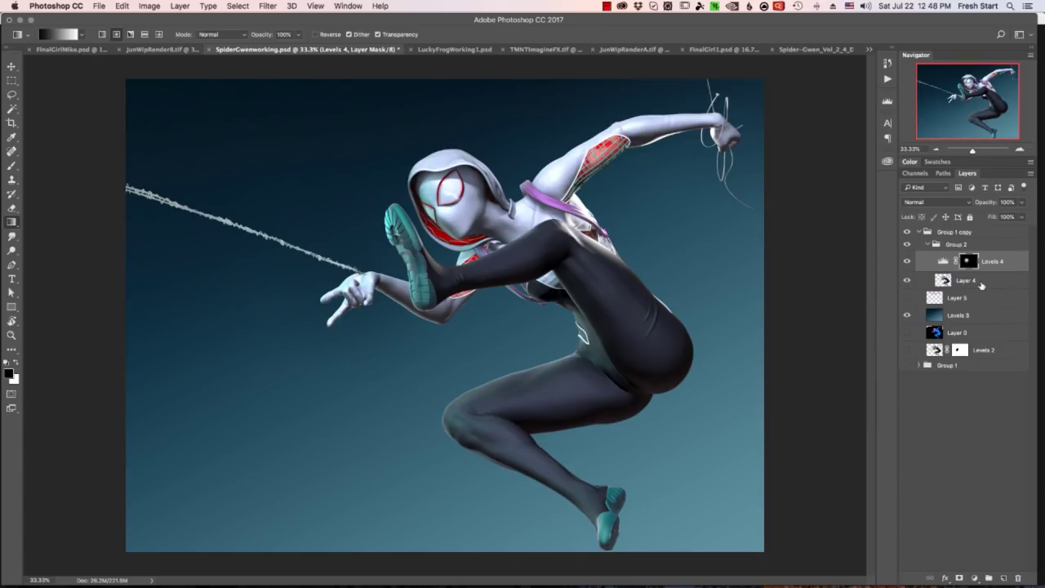
pyautogui.keyDown('shift'); pyautogui.click(982, 284); pyautogui.keyUp('shift')
pyautogui.press('super+e')
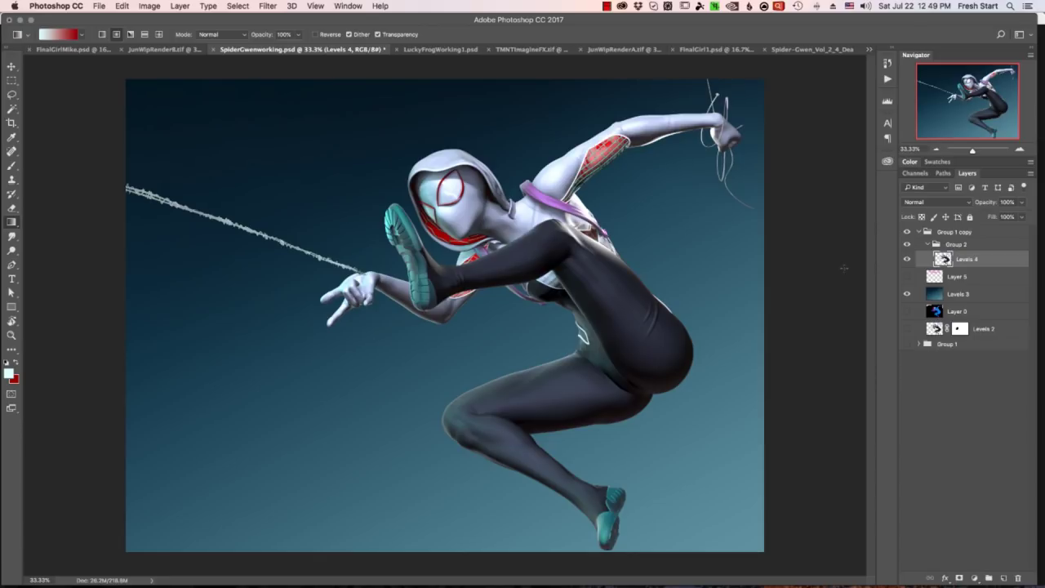
# Create a soft radial gradient Quick Mask over the torso and raised thigh, invert it and clear the canvas selection
pyautogui.press('q')
pyautogui.moveTo(563, 252); pyautogui.dragTo(695, 378)
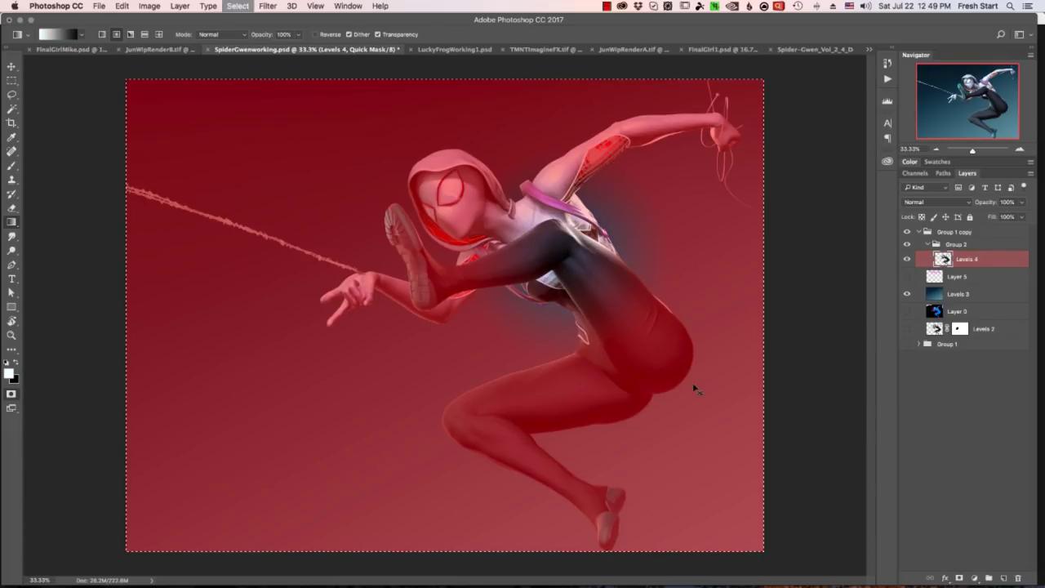
pyautogui.press('q')
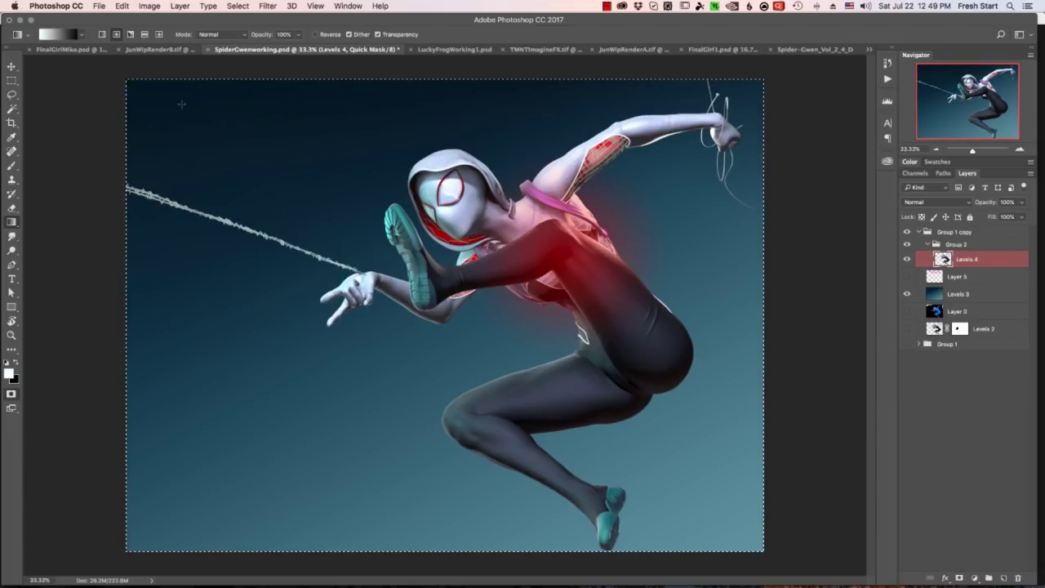
pyautogui.press('super+d')
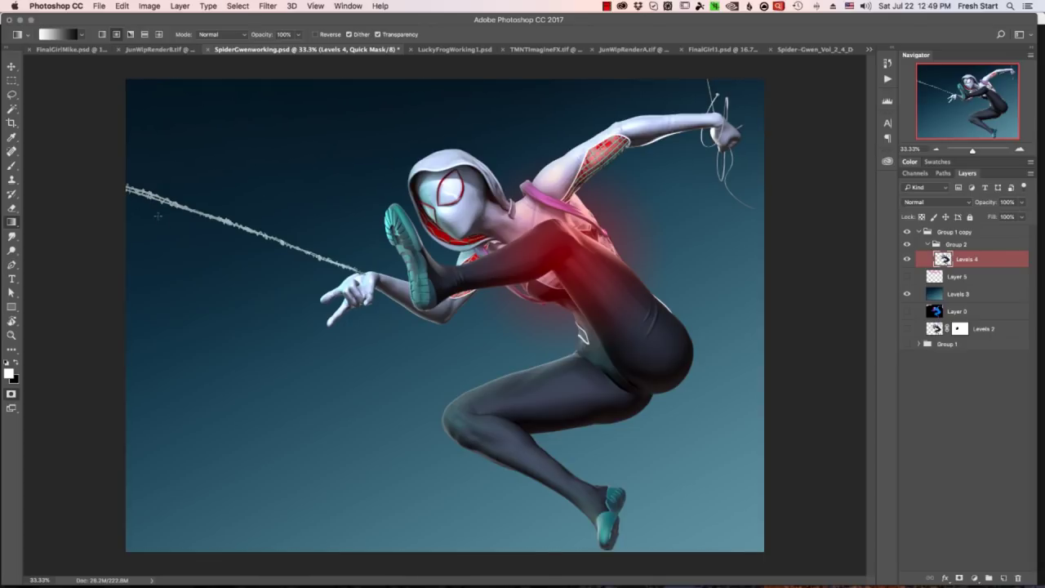
pyautogui.press('super+t')
pyautogui.moveTo(762, 80); pyautogui.dragTo(782, 64)
pyautogui.click(12, 66)
pyautogui.click(481, 204)
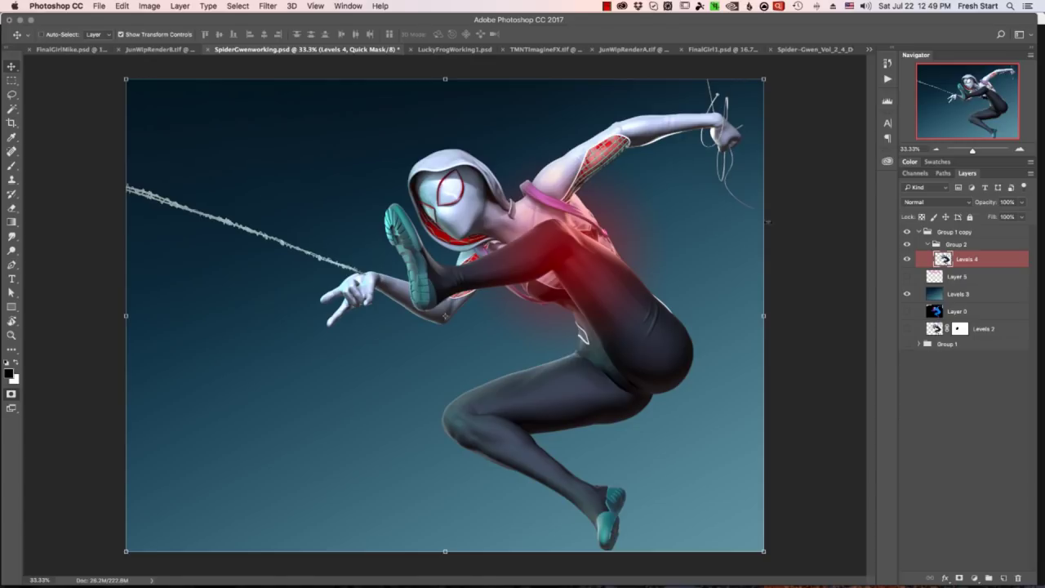
pyautogui.press('super+t')
pyautogui.moveTo(764, 79); pyautogui.dragTo(782, 63)
pyautogui.press('Escape')
pyautogui.press('super+t')
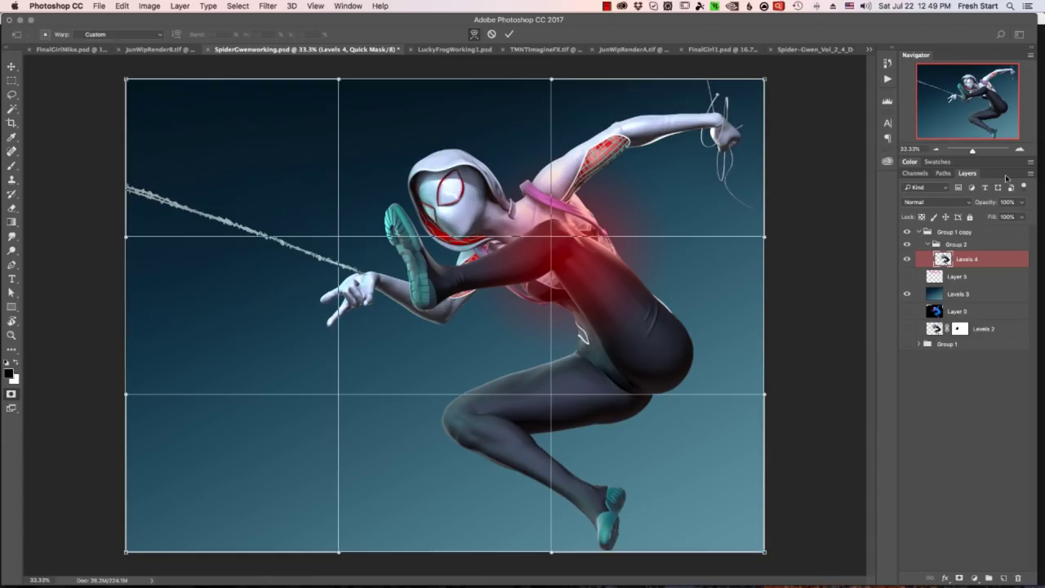
pyautogui.moveTo(764, 80); pyautogui.dragTo(666, 132)
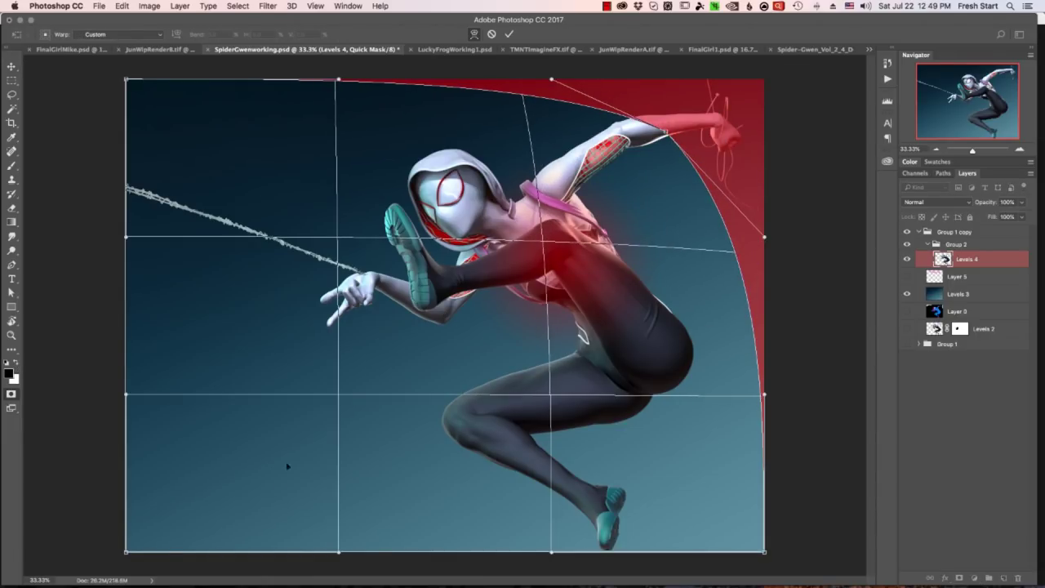
pyautogui.moveTo(288, 482); pyautogui.dragTo(347, 456)
pyautogui.moveTo(657, 384); pyautogui.dragTo(707, 418)
pyautogui.press('Escape')
# Invert the mask back, convert it to a selection on the raised thigh and brighten its midtones with a Levels adjustment
pyautogui.press('super+i')
pyautogui.press('q')
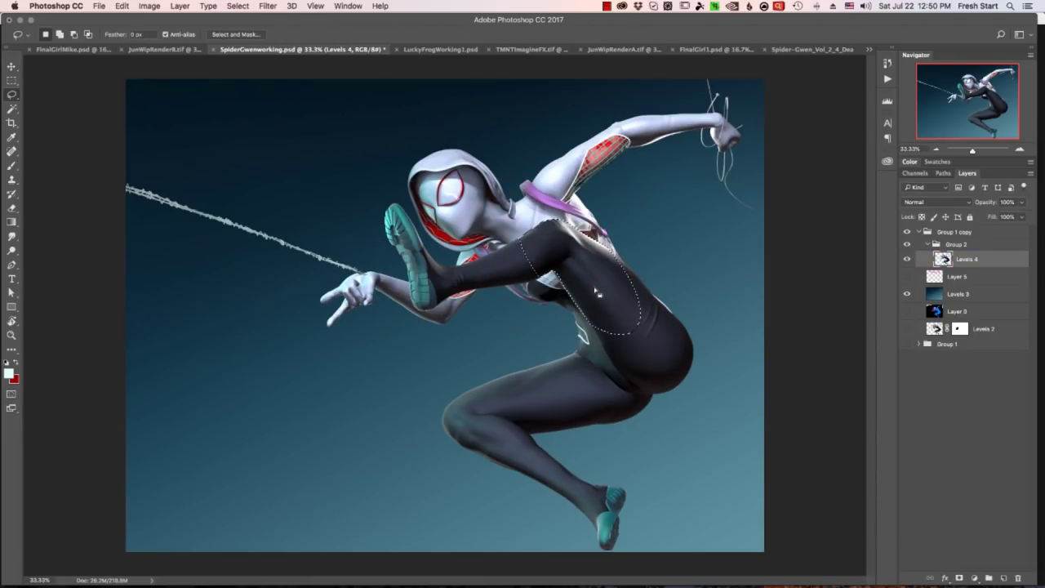
pyautogui.press('super+h')
pyautogui.click(974, 578)
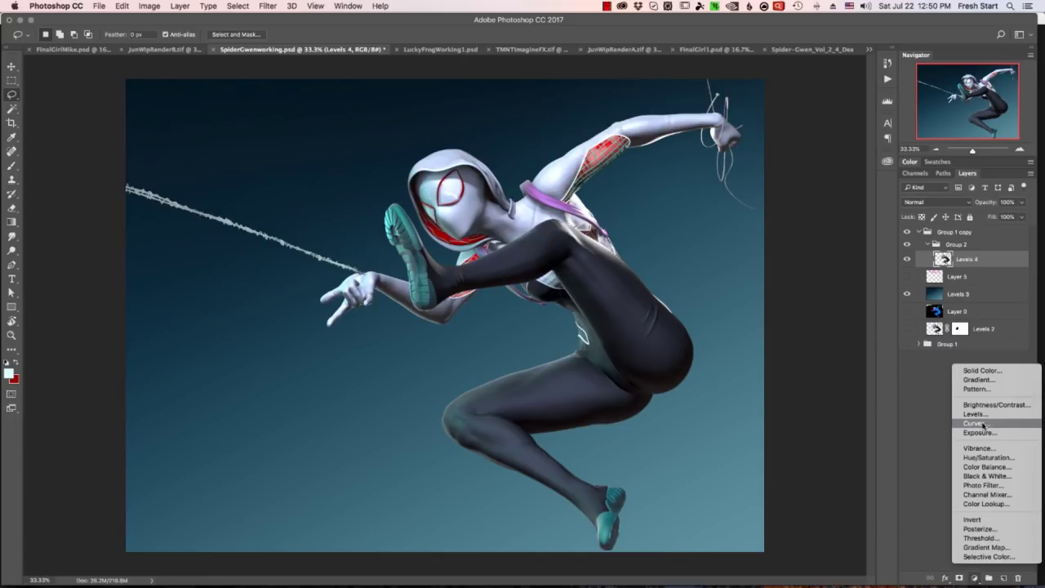
pyautogui.click(976, 414)
pyautogui.moveTo(832, 357); pyautogui.dragTo(823, 358)
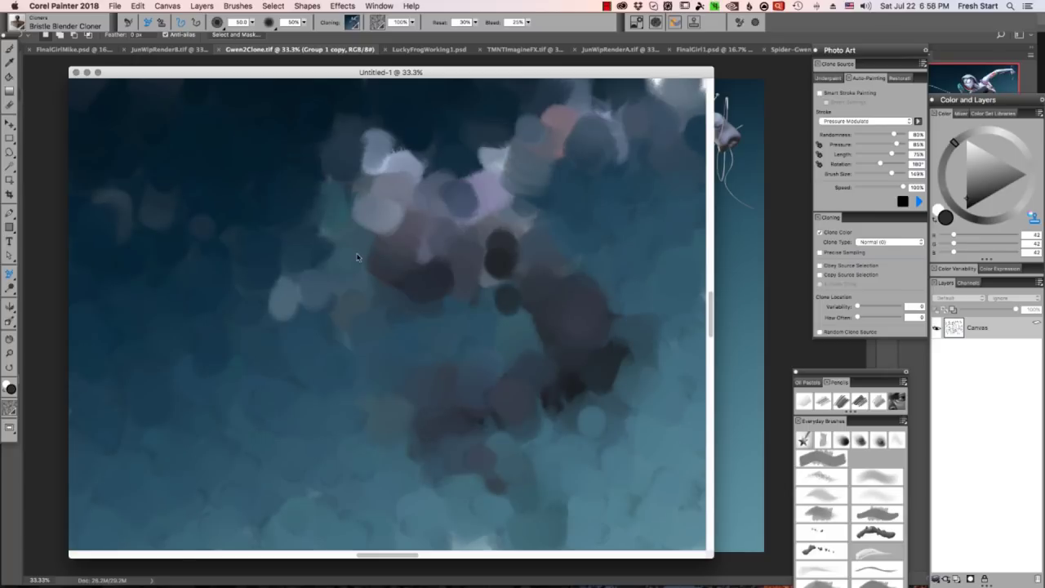
# In Corel Painter, stop the auto-painting of the clone and add a new layer above the canvas
pyautogui.click(902, 202)
pyautogui.click(956, 578)
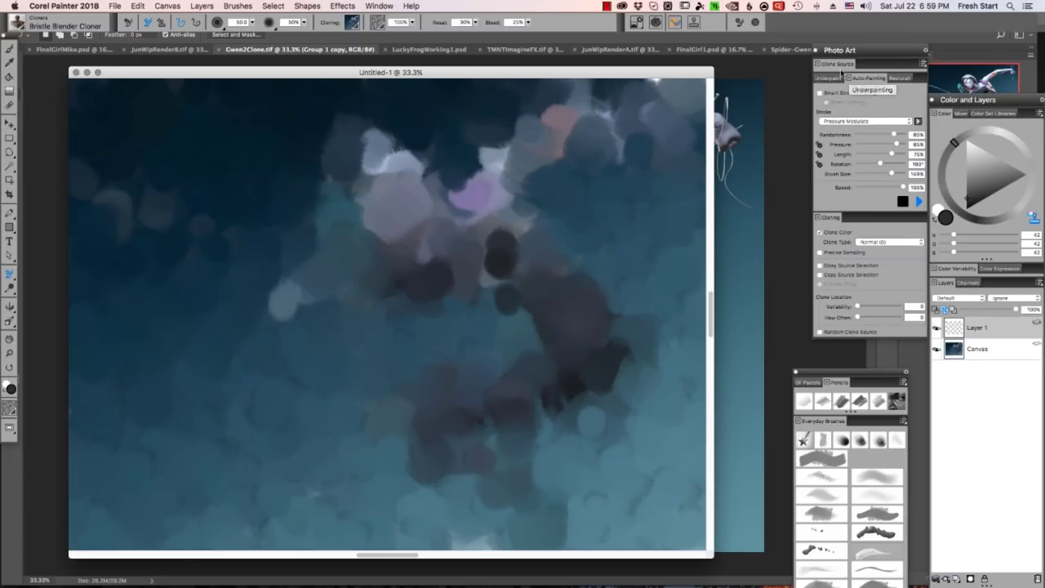
# Rearrange the custom brush palettes so Everyday Brushes is stacked above the Oil Pastels and Pencils group beside the painting
pyautogui.moveTo(826, 372); pyautogui.dragTo(748, 196)
pyautogui.click(735, 208)
pyautogui.moveTo(745, 247); pyautogui.dragTo(749, 361)
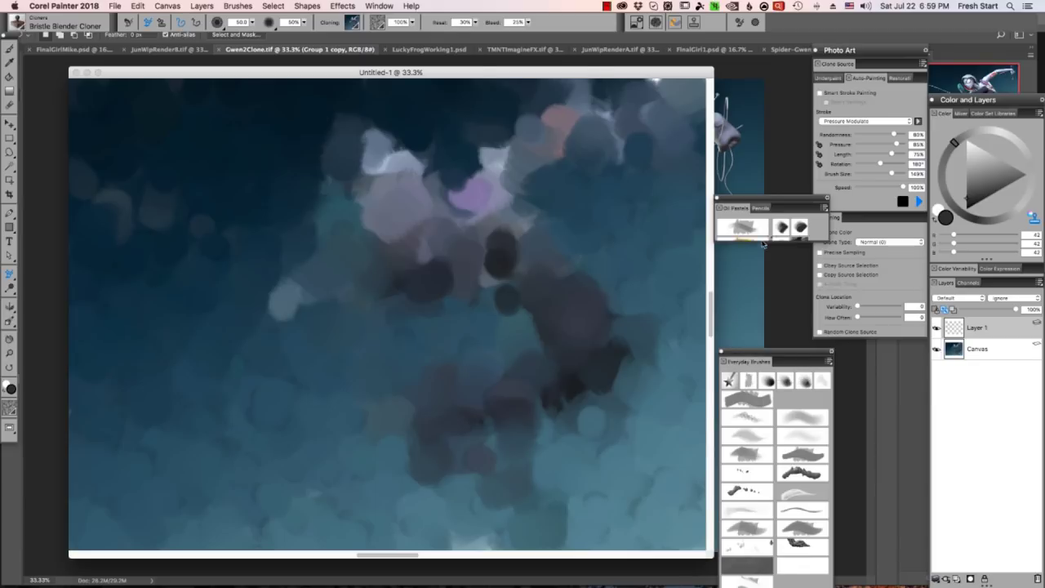
pyautogui.moveTo(816, 243); pyautogui.dragTo(818, 306)
pyautogui.moveTo(743, 363); pyautogui.dragTo(743, 210)
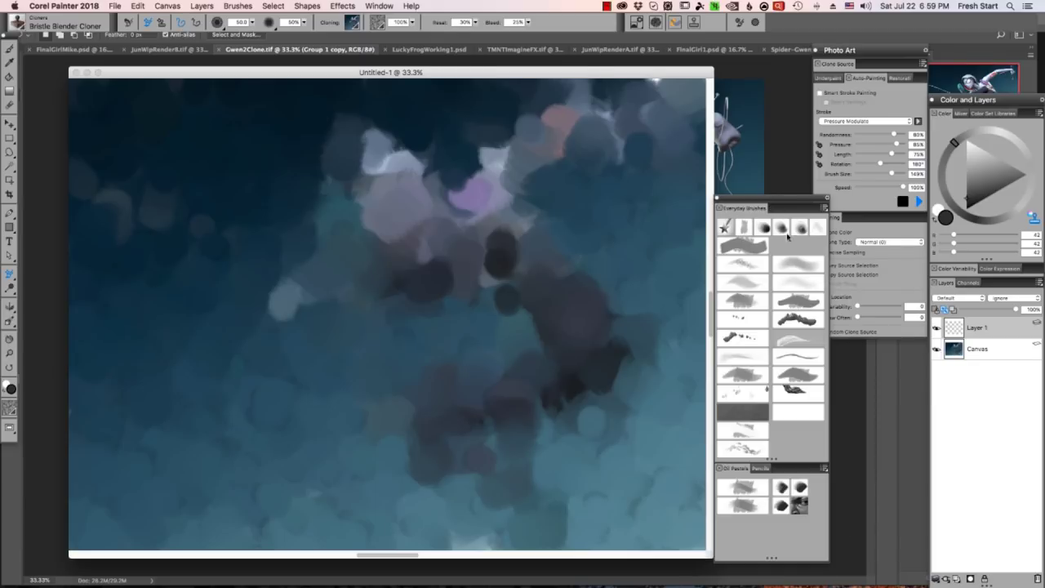
# Make Layer 1 active, try the Chunky Oil Pastel and Square Hard Pastel brushes, and choose Oil Pastel
pyautogui.click(752, 506)
pyautogui.click(991, 348)
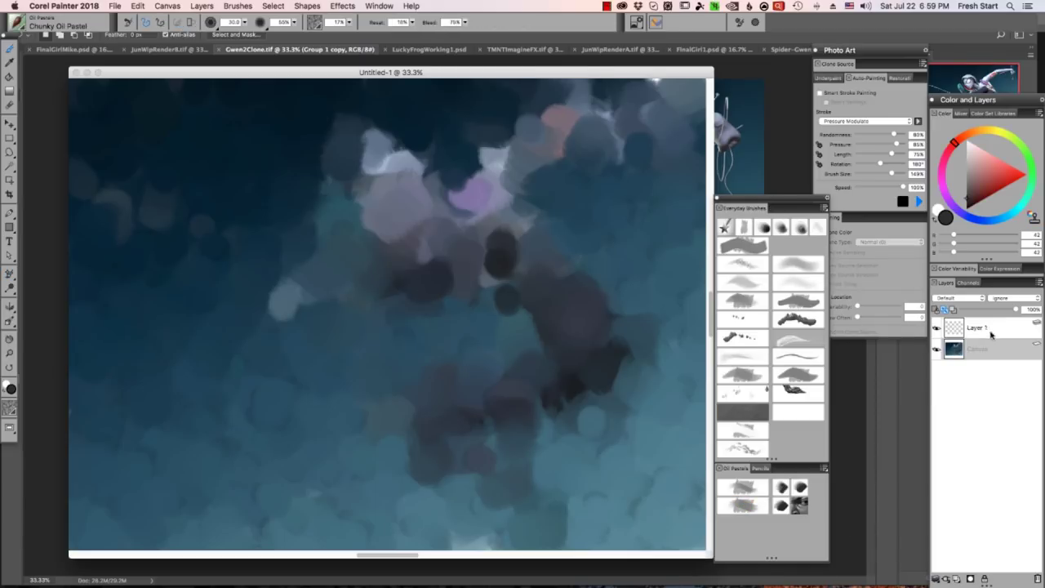
pyautogui.click(991, 330)
pyautogui.click(798, 505)
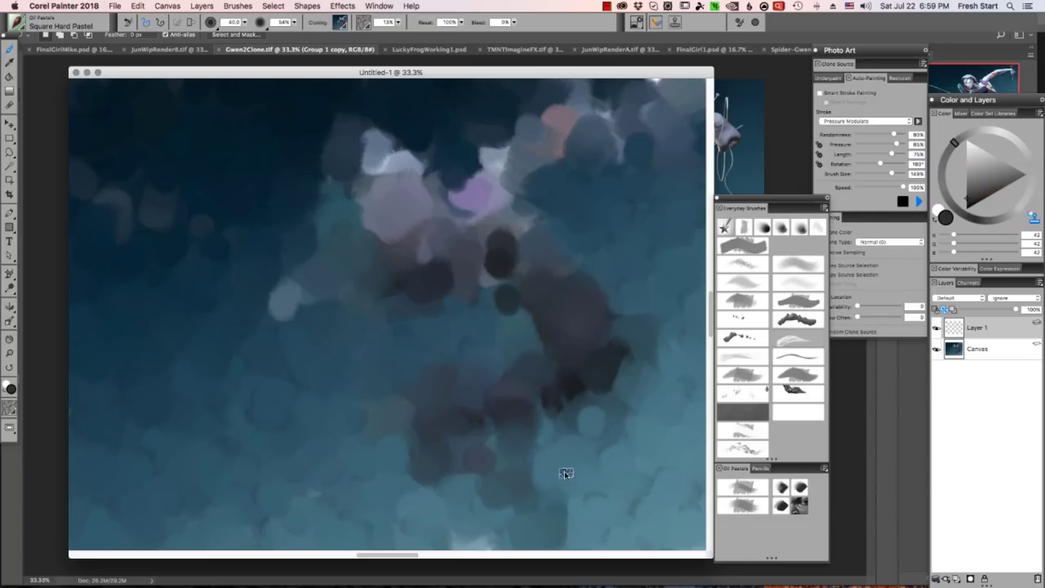
pyautogui.click(794, 494)
# Select a rectangle around the figure's head and chest and auto-paint it with the Oil Pastel brush
pyautogui.press('r')
pyautogui.moveTo(297, 110); pyautogui.dragTo(536, 327)
pyautogui.click(917, 201)
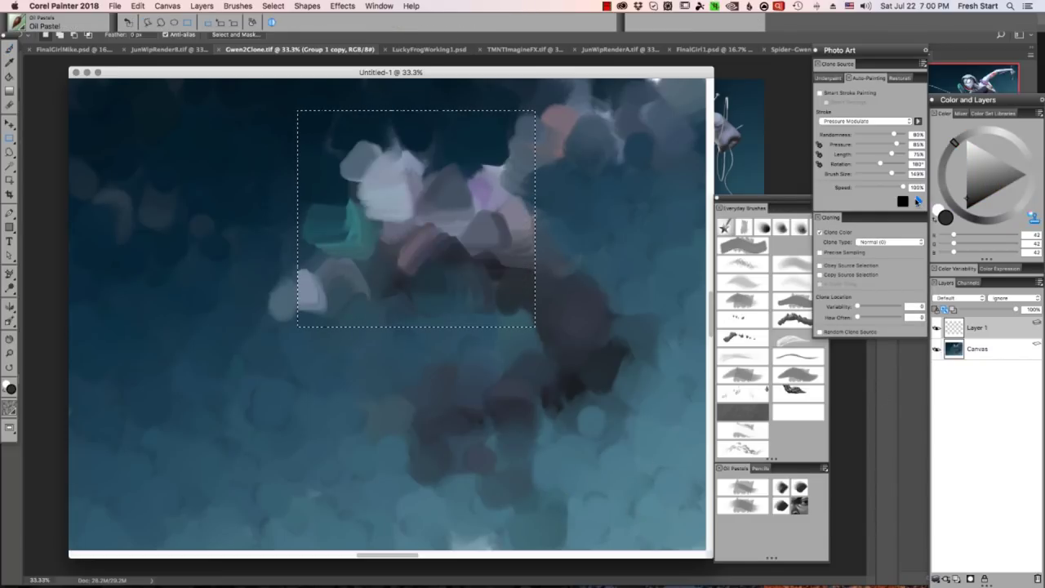
pyautogui.moveTo(503, 302); pyautogui.dragTo(516, 290)
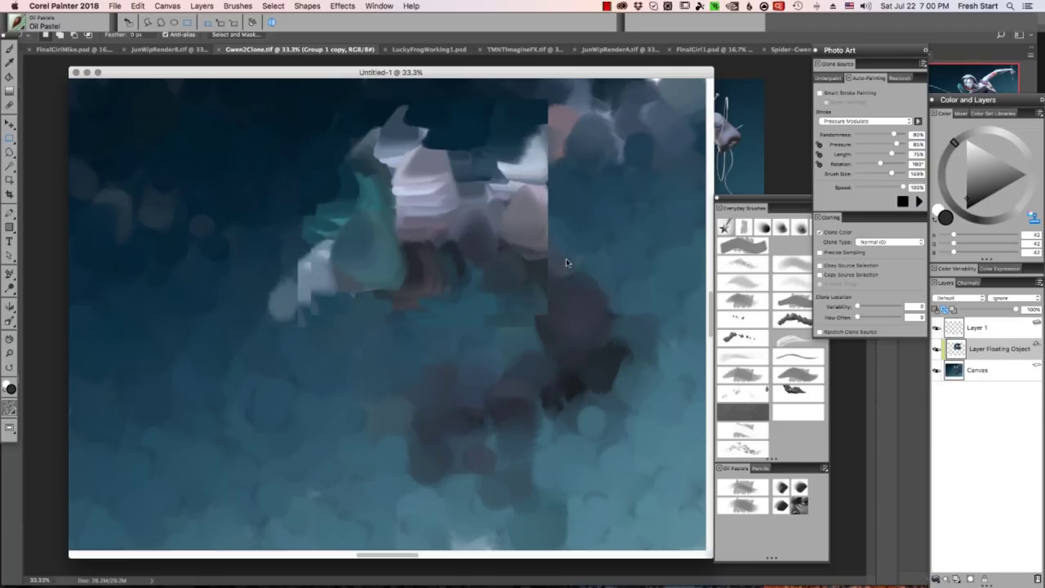
pyautogui.press('super+z')
pyautogui.click(997, 350)
pyautogui.click(1037, 579)
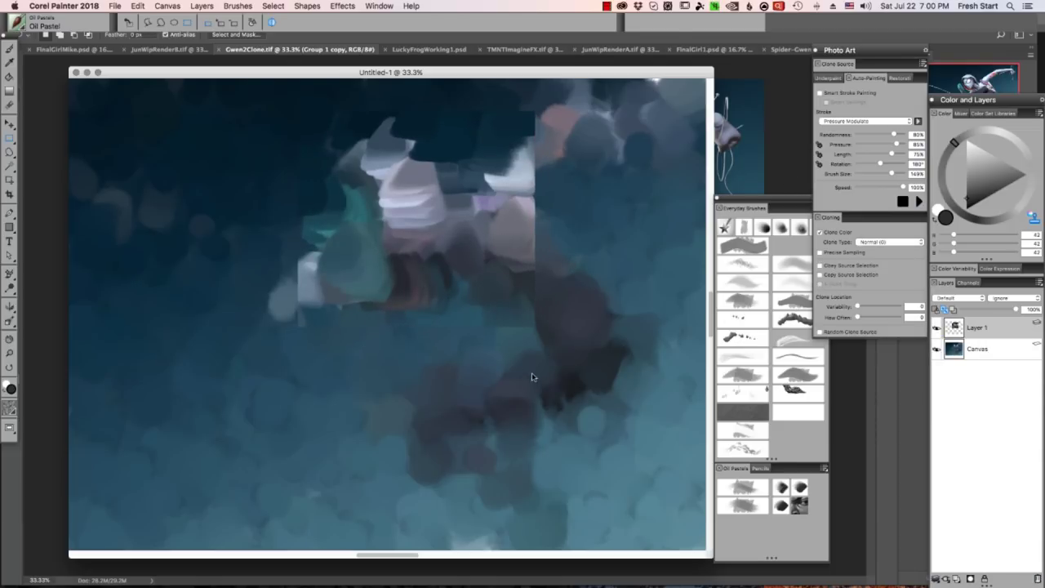
# Enlarge the Oil Pastel brush and paint cloned strokes over the hard vertical edge beside the shoulder and torso
pyautogui.press('b')
pyautogui.keyDown('alt'); pyautogui.keyDown('super'); pyautogui.moveTo(523, 397); pyautogui.dragTo(553, 364); pyautogui.keyUp('super'); pyautogui.keyUp('alt')
pyautogui.moveTo(523, 245); pyautogui.dragTo(540, 200)
pyautogui.moveTo(552, 155); pyautogui.dragTo(527, 189)
pyautogui.moveTo(540, 281); pyautogui.dragTo(530, 315)
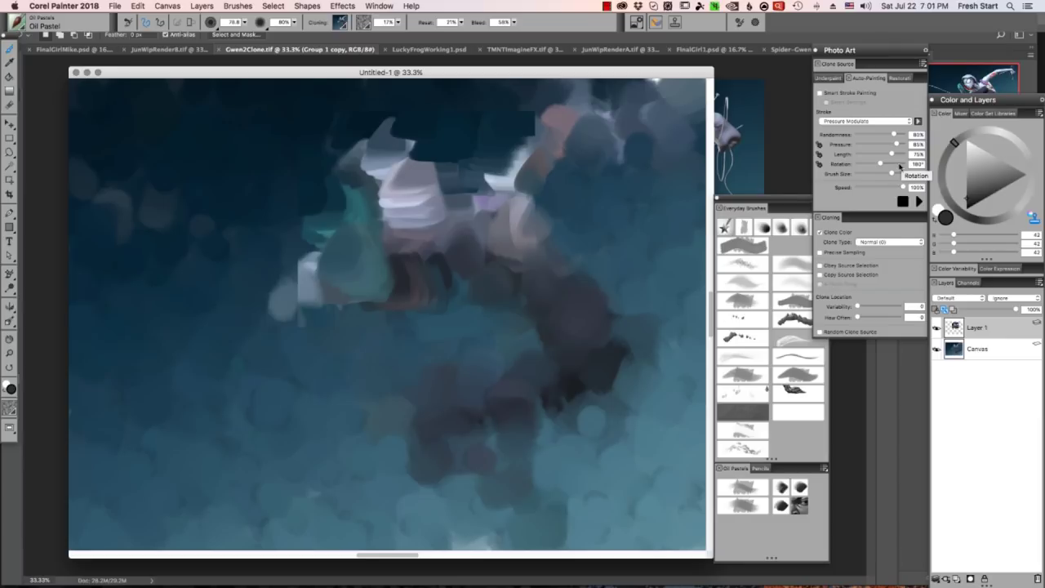
# Set the auto-painting brush size to 61% for painting the figure, and add a new layer with the stroke pressure at 80%
pyautogui.moveTo(891, 173); pyautogui.dragTo(871, 173)
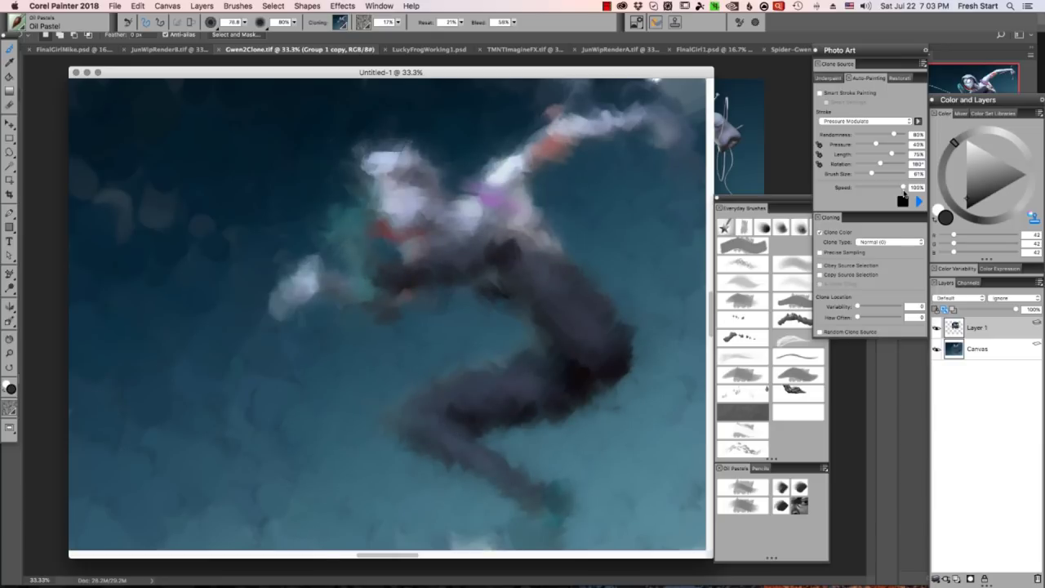
pyautogui.press('XF86AudioLowerVolume')
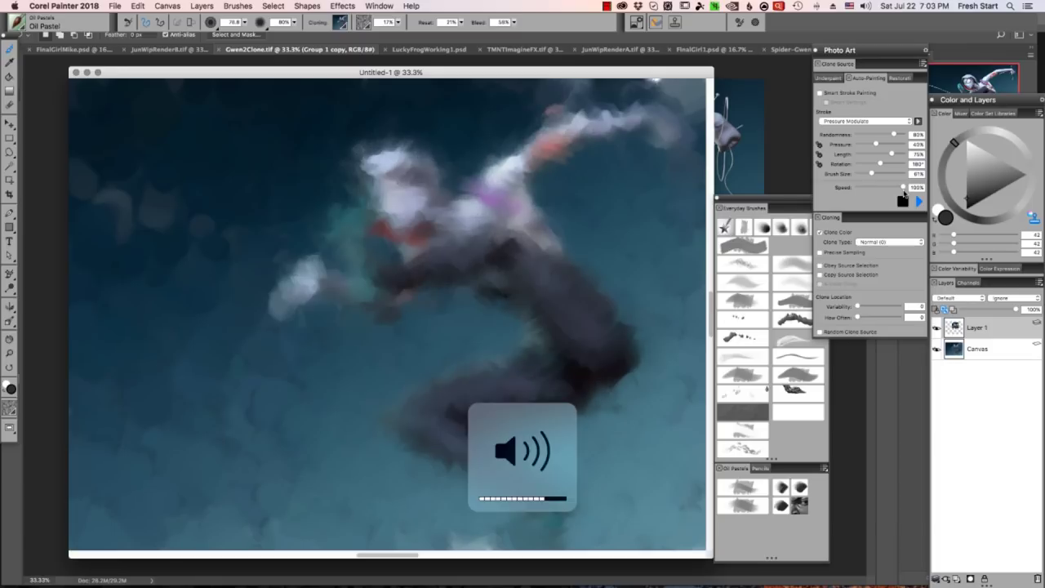
pyautogui.click(632, 465)
pyautogui.click(956, 579)
pyautogui.click(894, 146)
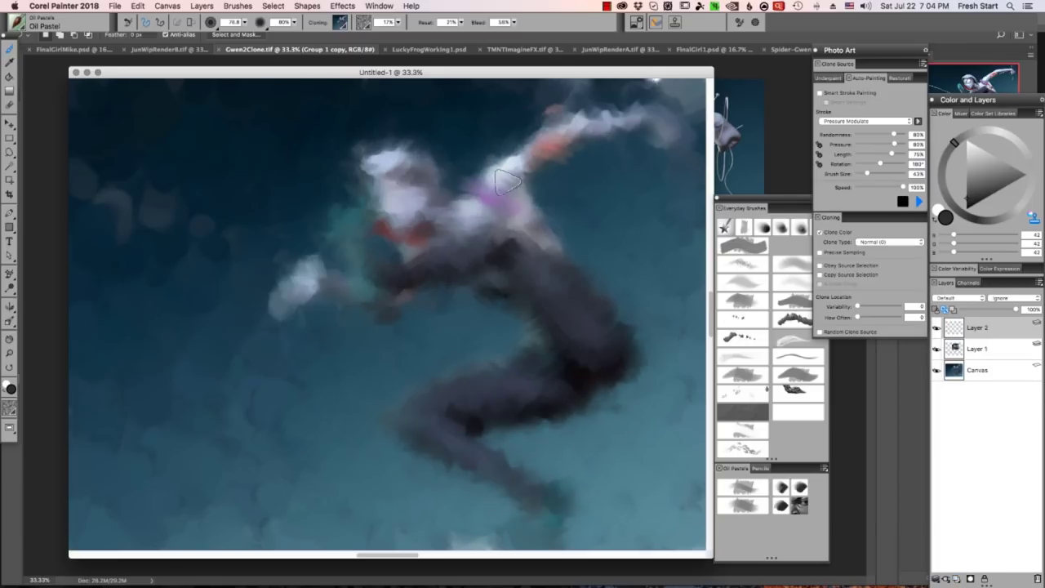
# Select a rectangle around the head and upper chest and auto-paint it with the Bristle Blender Cloner at 70% brush size
pyautogui.press('r')
pyautogui.moveTo(314, 137); pyautogui.dragTo(467, 341)
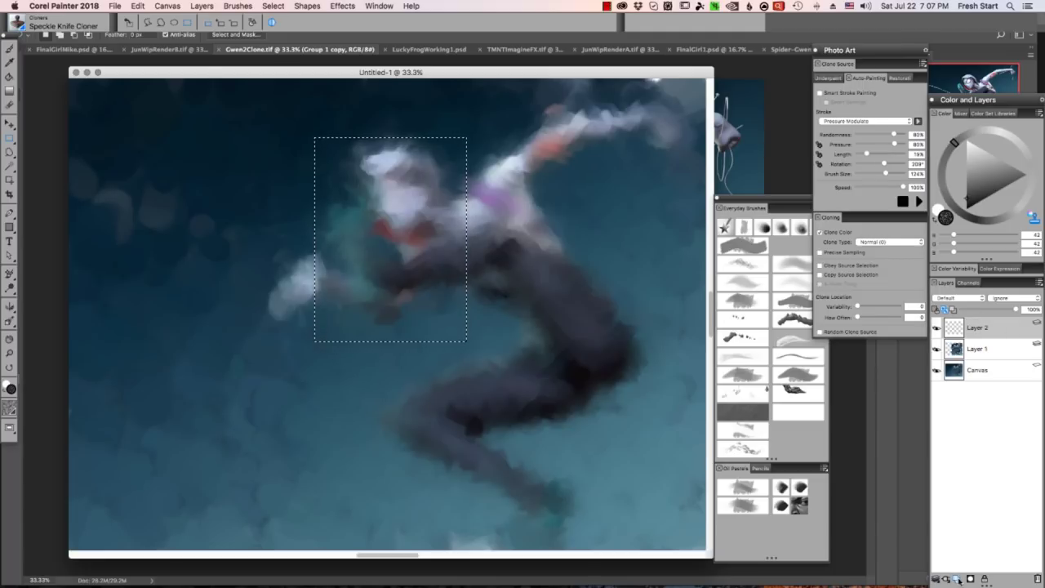
pyautogui.click(21, 27)
pyautogui.click(155, 104)
pyautogui.moveTo(885, 173); pyautogui.dragTo(873, 173)
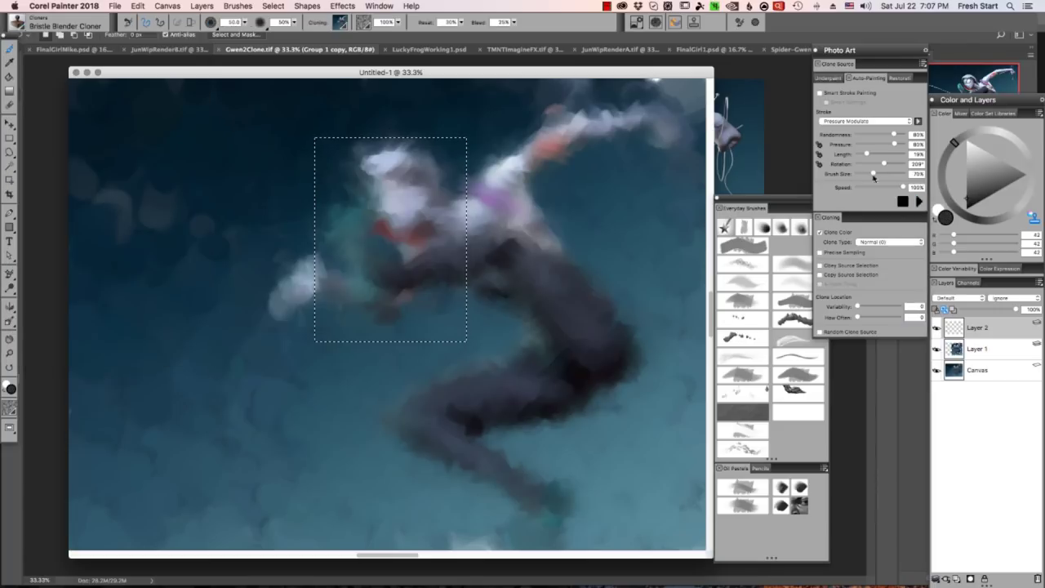
pyautogui.click(918, 201)
pyautogui.click(901, 202)
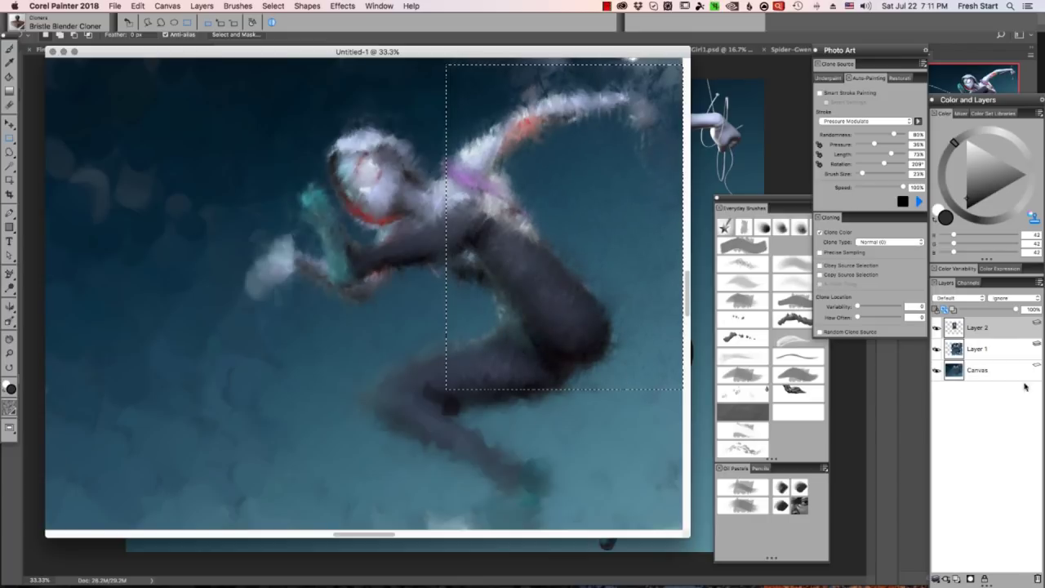
# Auto-paint finer bristle strokes over the bent lower leg and a rectangle around the web-shooting hand and raised foot
pyautogui.click(903, 201)
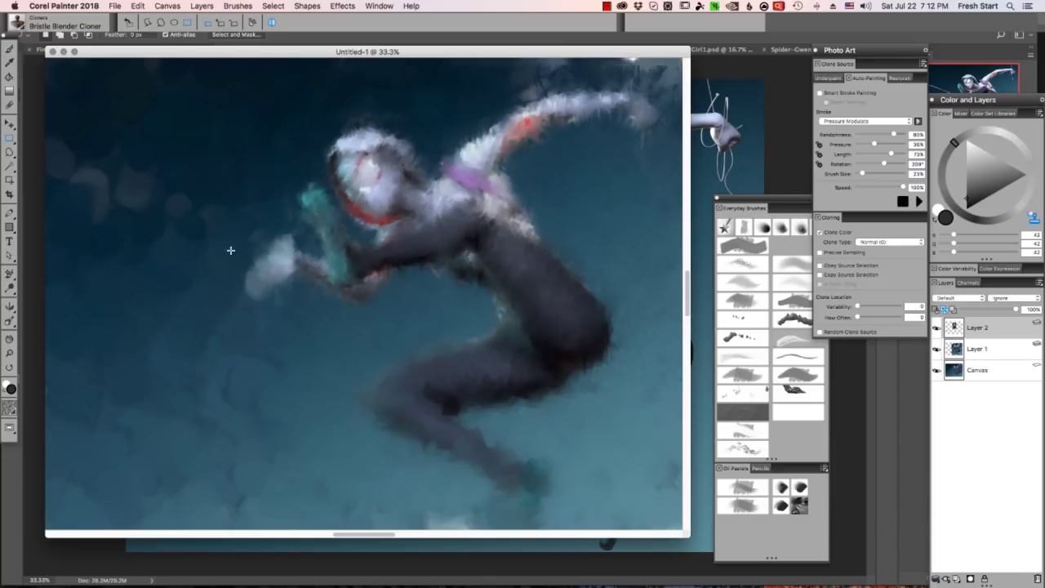
pyautogui.click(918, 201)
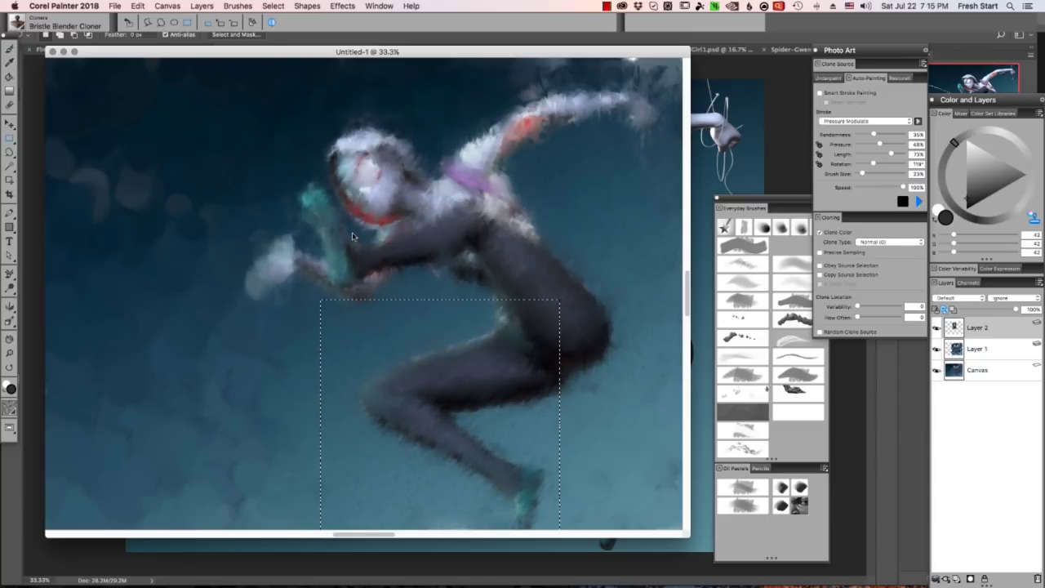
pyautogui.moveTo(208, 175); pyautogui.dragTo(399, 320)
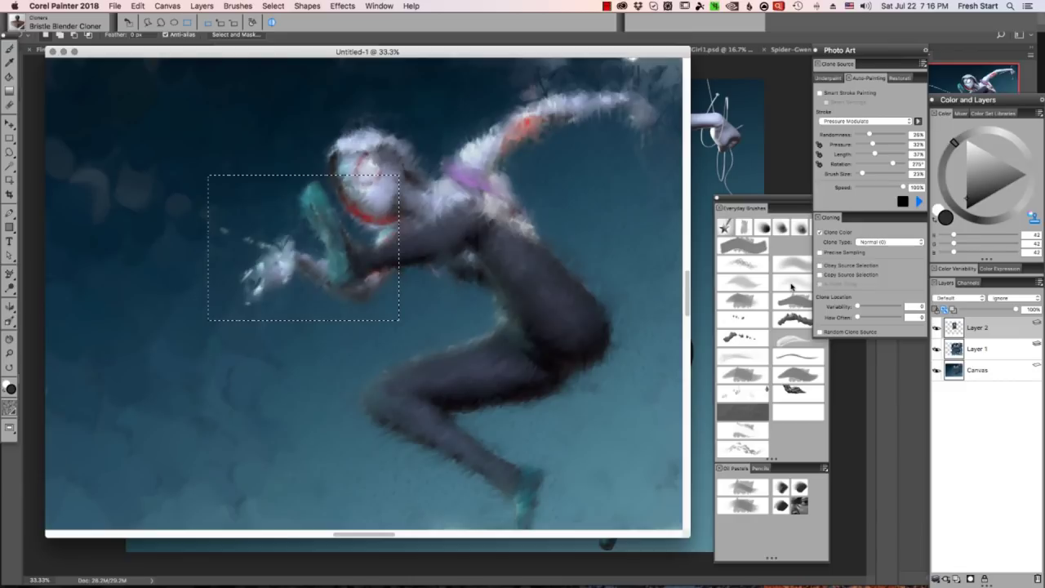
pyautogui.click(902, 200)
pyautogui.press('b')
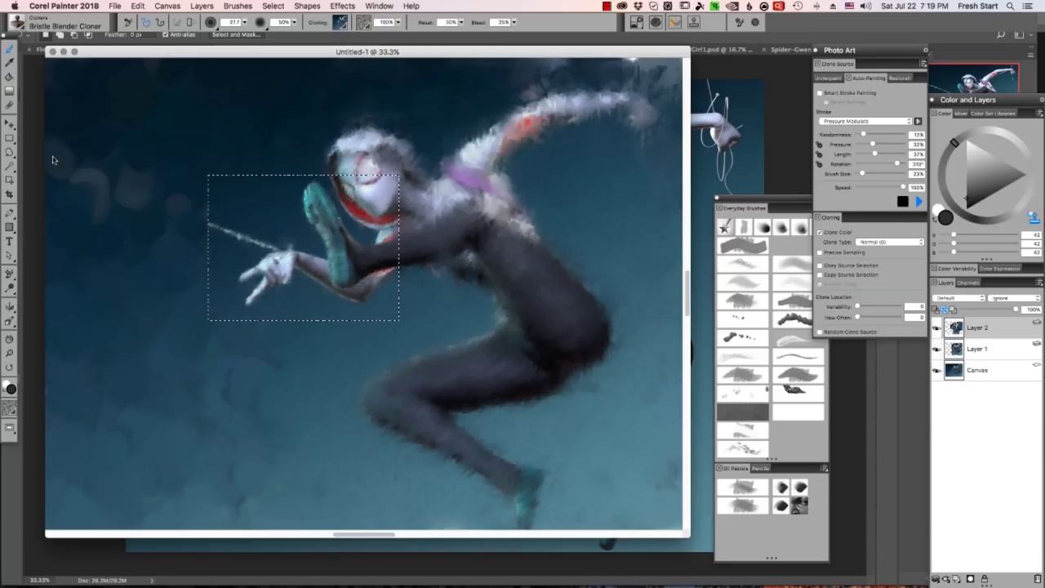
# Add a new layer and auto-paint narrow rectangular selections along the web strand extending from the hand
pyautogui.click(957, 578)
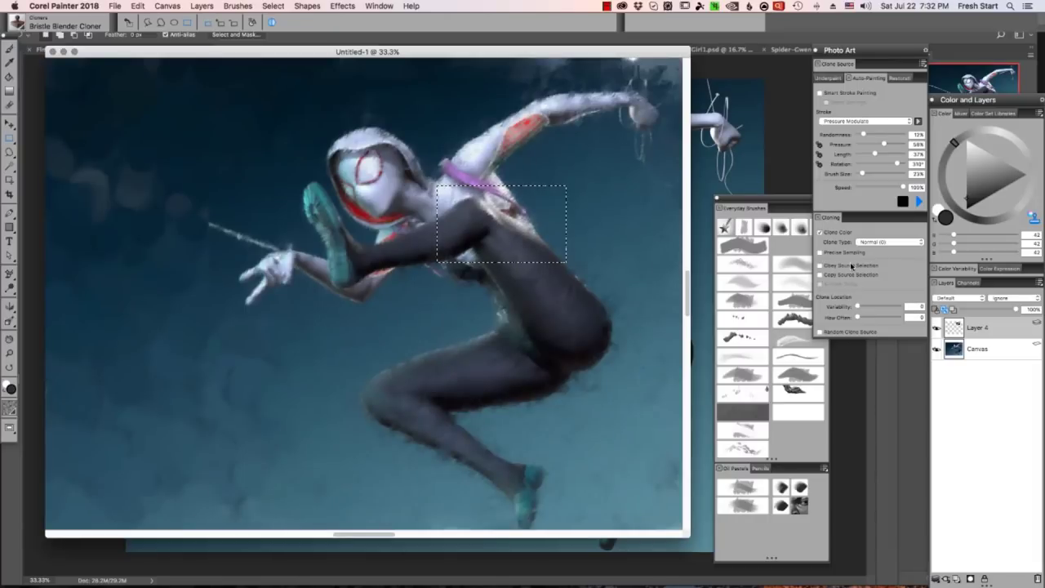
pyautogui.click(285, 180)
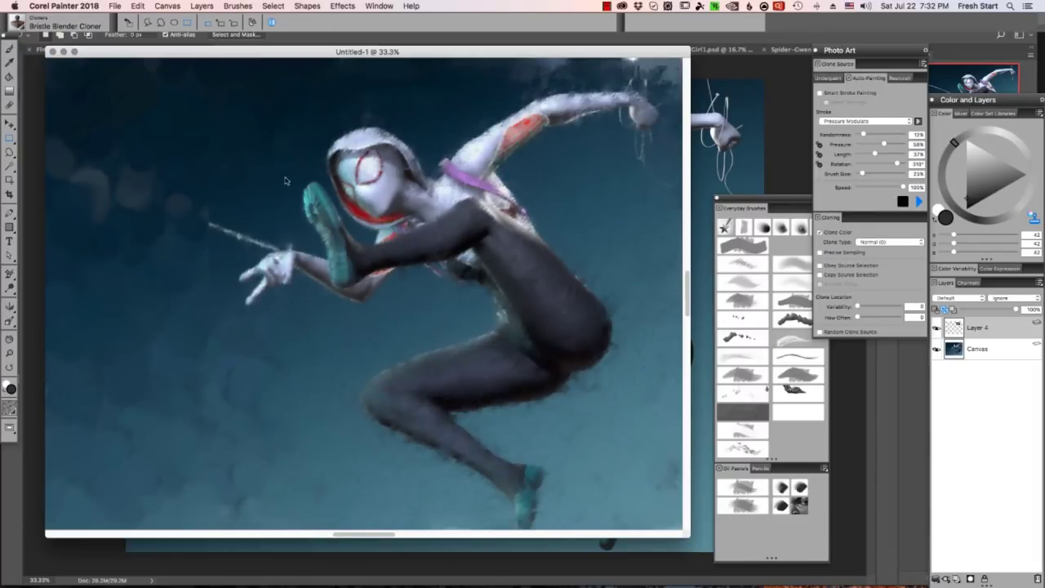
pyautogui.click(918, 202)
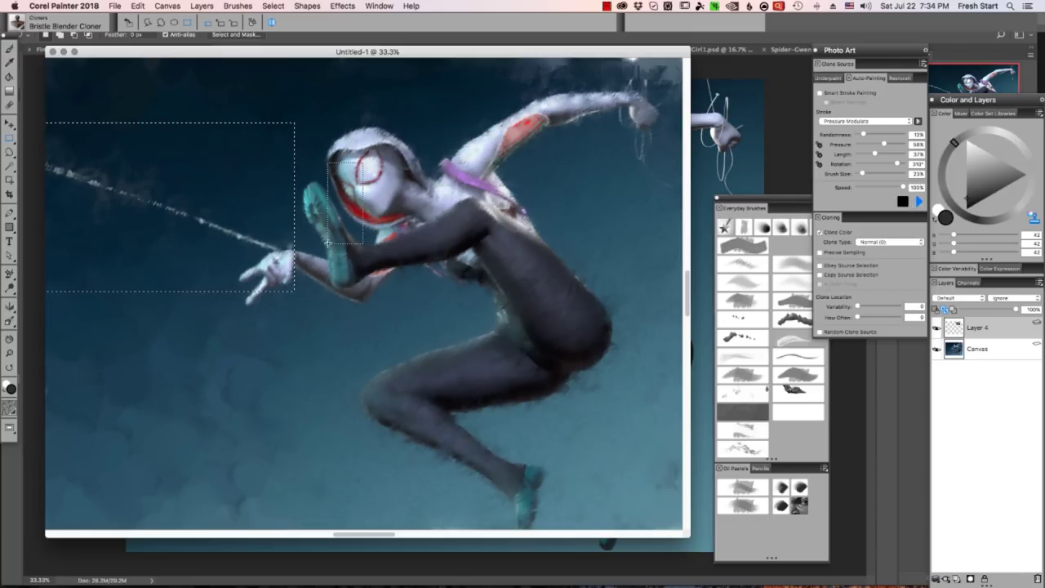
pyautogui.moveTo(147, 189); pyautogui.dragTo(239, 220)
pyautogui.moveTo(155, 202); pyautogui.dragTo(47, 173)
pyautogui.click(919, 202)
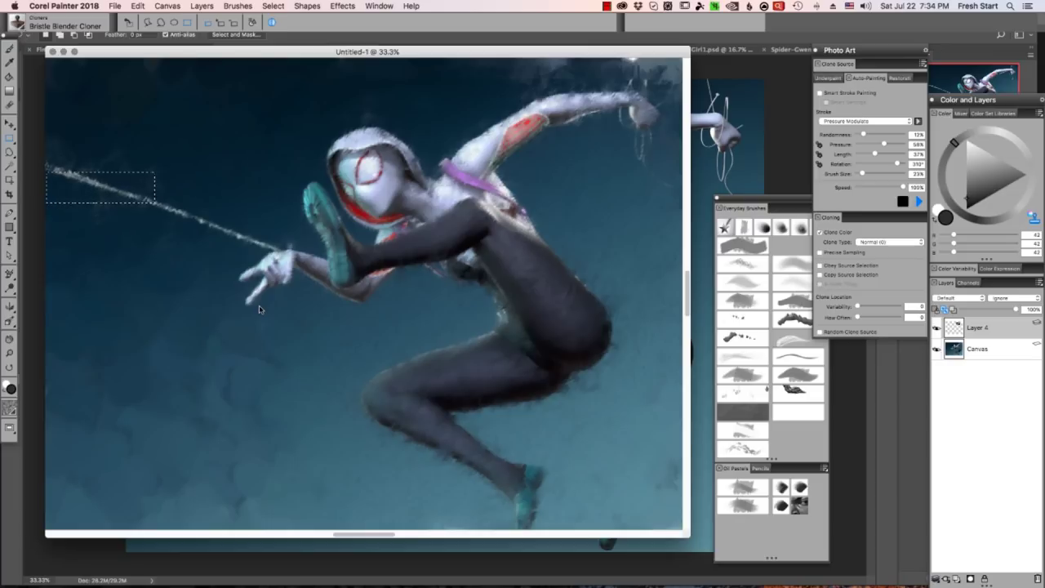
# Select a rectangle around the raised foot and bent forearm for auto-painting
pyautogui.moveTo(299, 312); pyautogui.dragTo(380, 176)
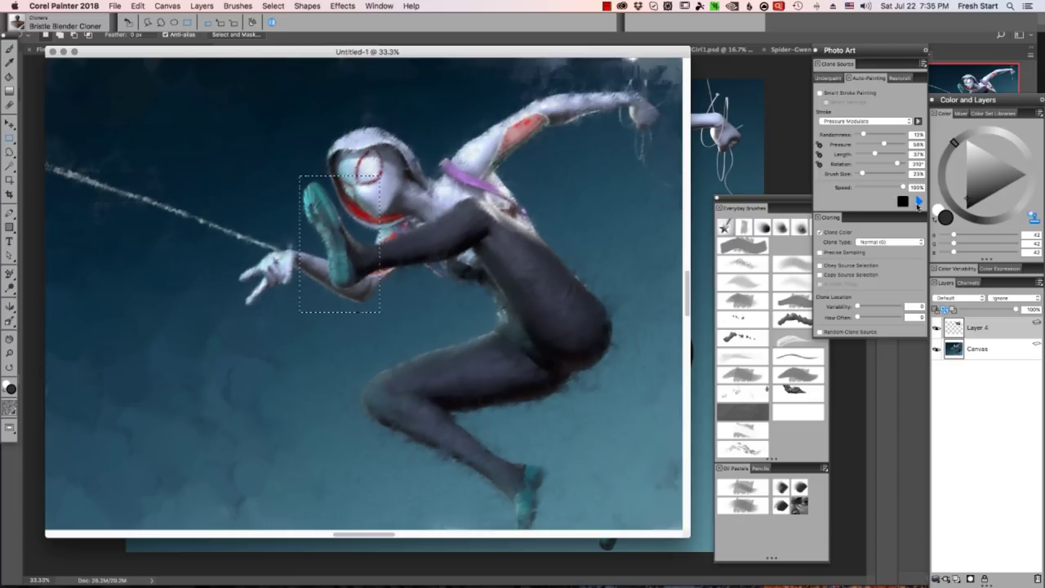